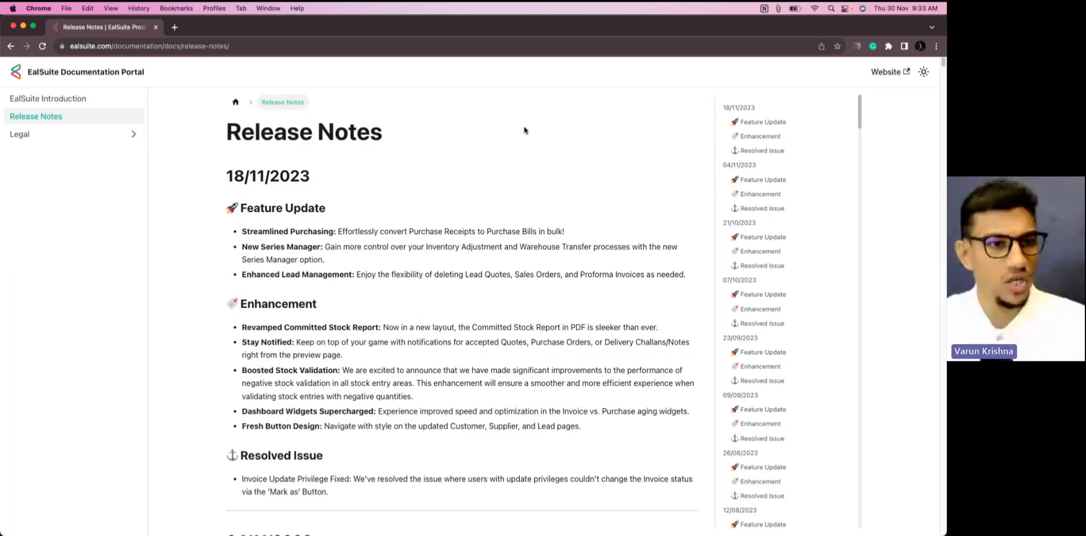
- Review the 18/11/2023 release notes, highlighting the purchasing and series manager feature updates and the enhancement on accepted documents
left_click_drag(242, 232, 333, 232)
left_click(345, 229)
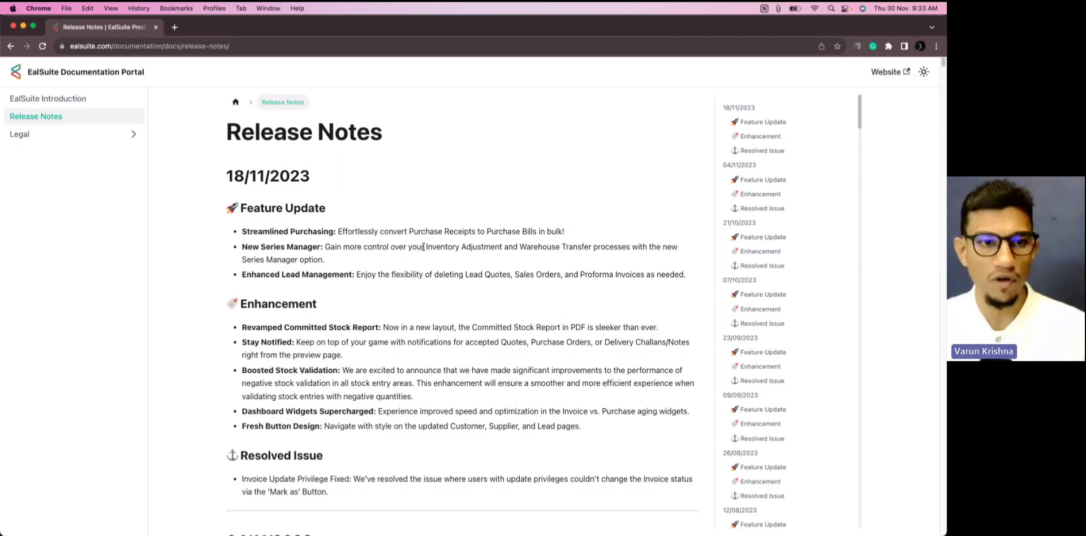
left_click_drag(426, 247, 600, 249)
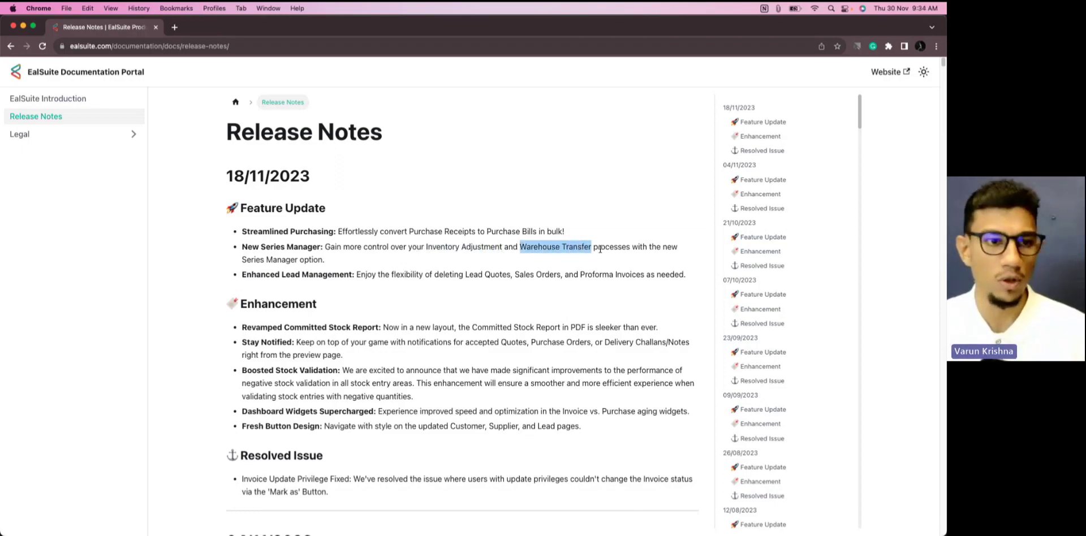
left_click(455, 294)
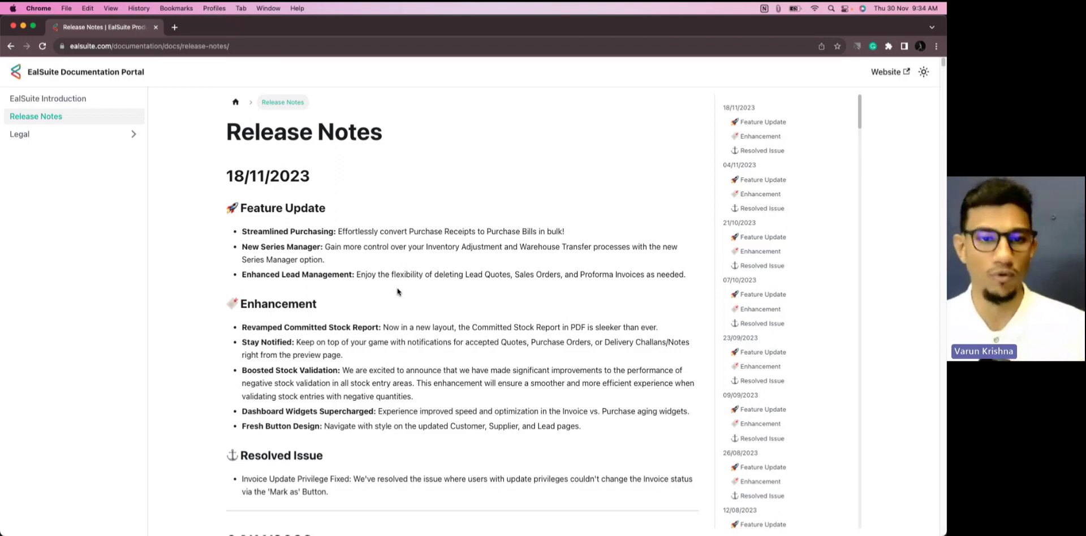
scroll(398, 291, "down", 3)
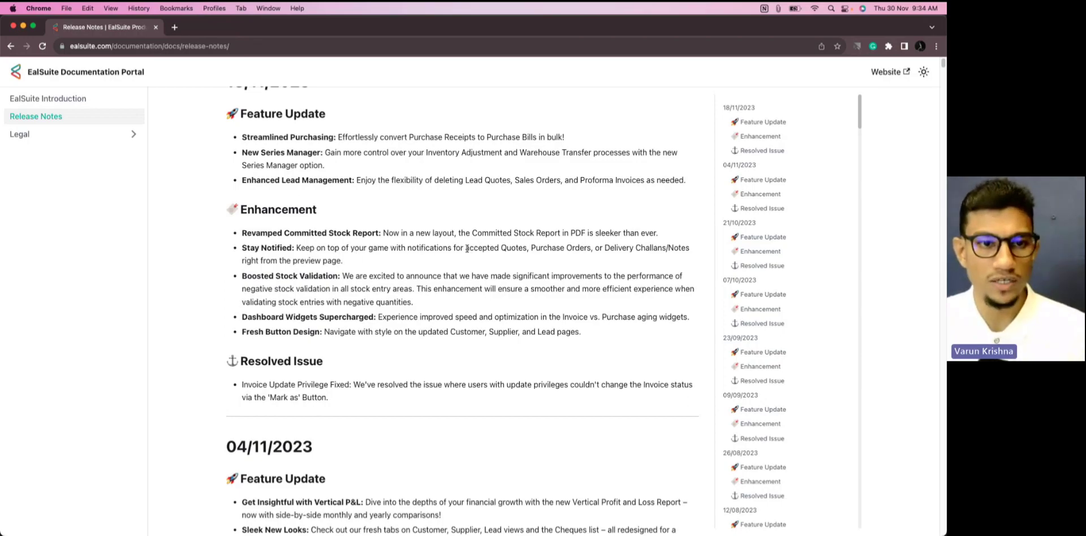
left_click_drag(466, 249, 531, 260)
left_click(531, 260)
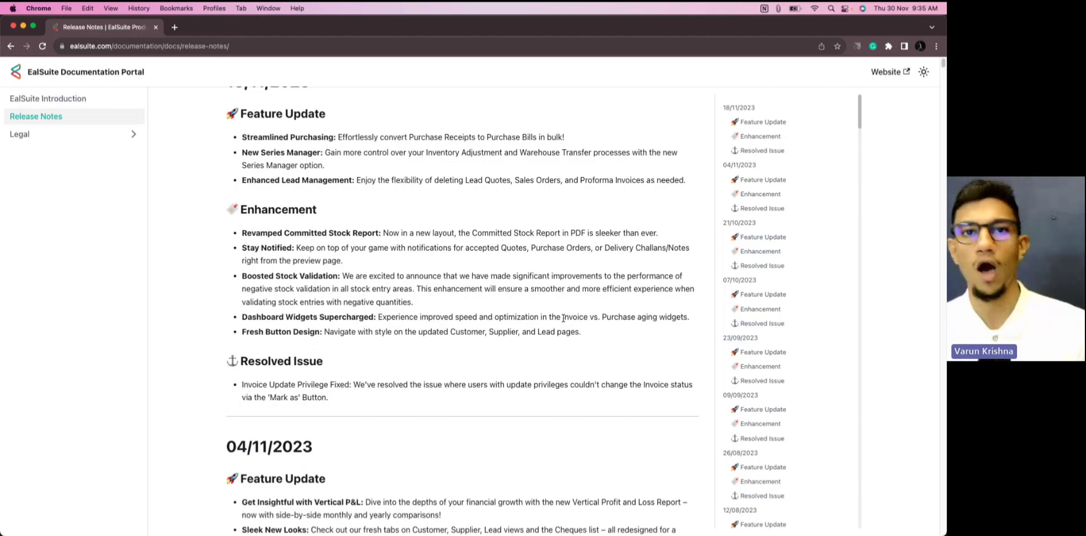
- Close the release notes window and advance the presentation to the Streamlined Purchasing slide
left_click(13, 26)
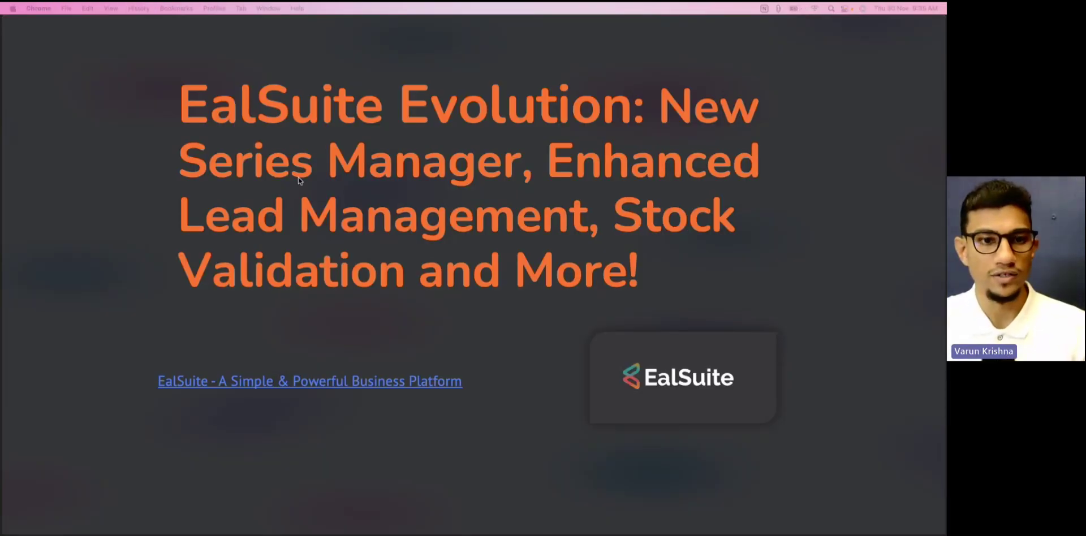
mouse_move(57, 526)
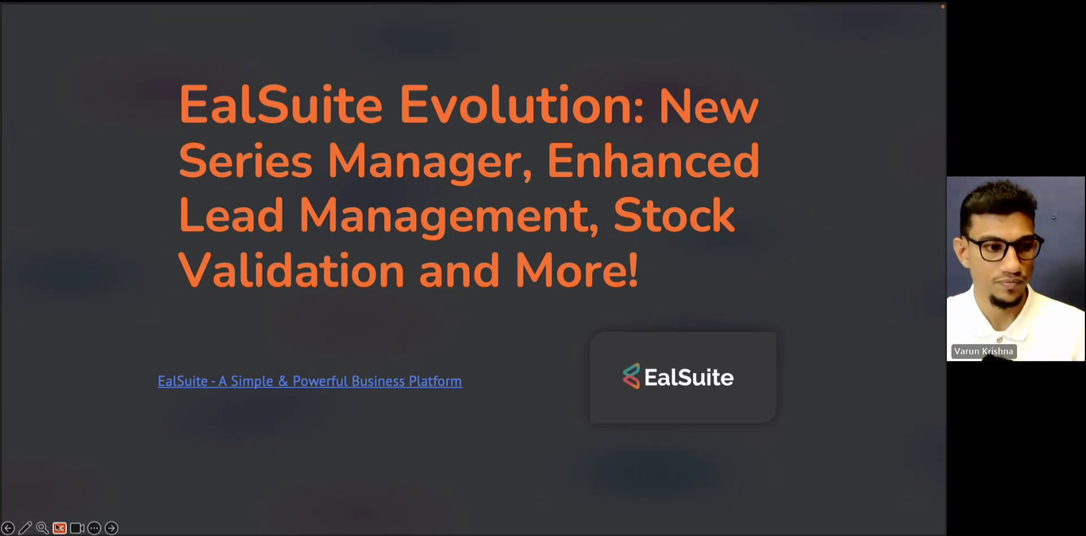
left_click(111, 527)
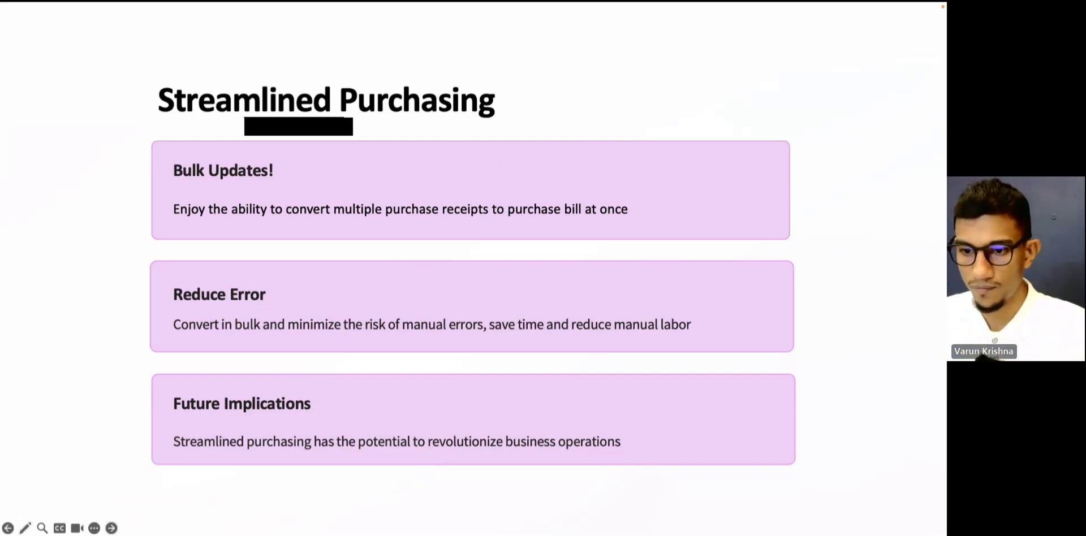
- Switch to the EalSuite dashboard in Chrome and open the sales Delivery Note list in a new tab
left_click_drag(945, 158, 285, 50)
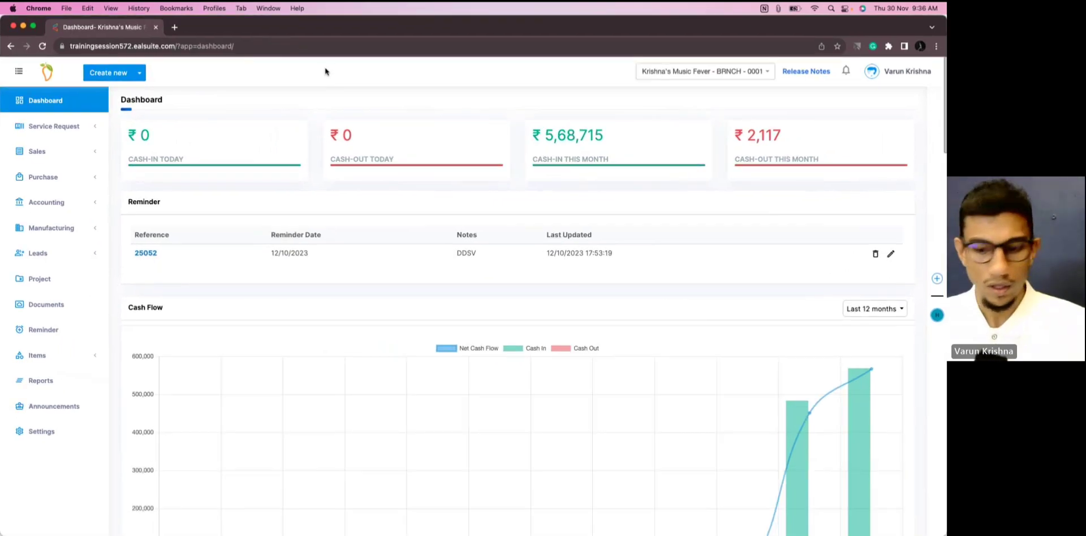
left_click(87, 158)
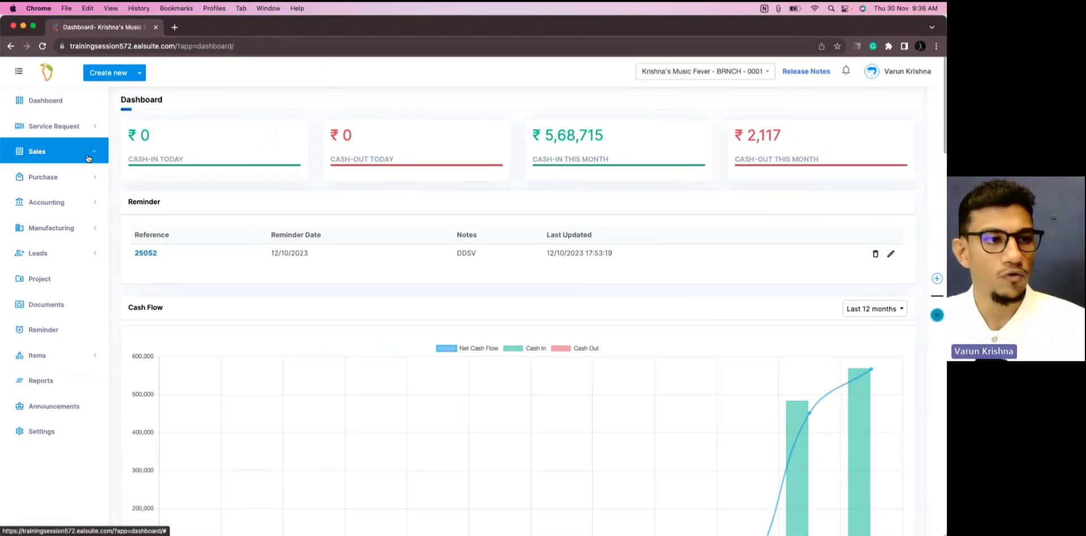
left_click(73, 268, "super")
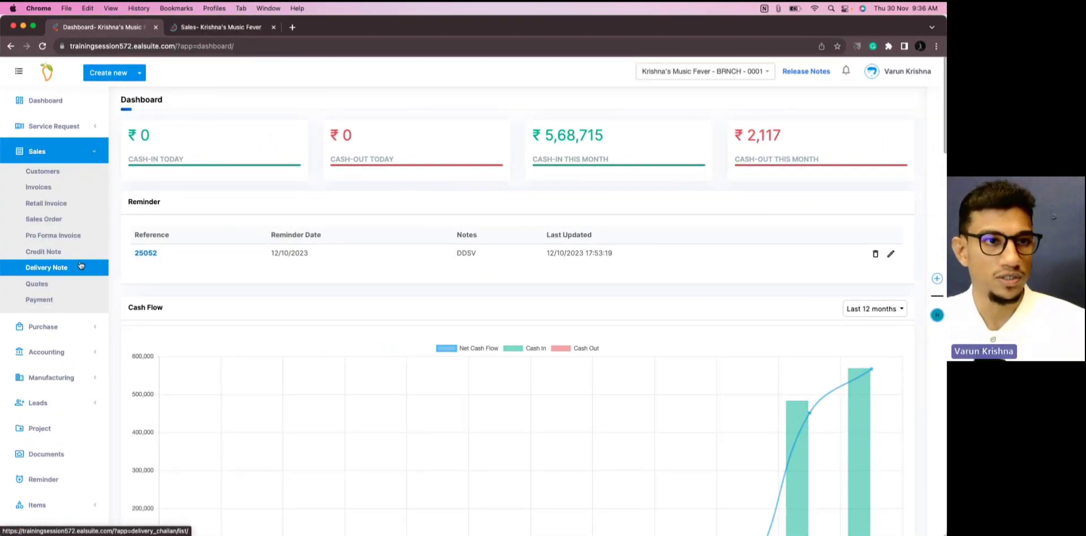
left_click(215, 29)
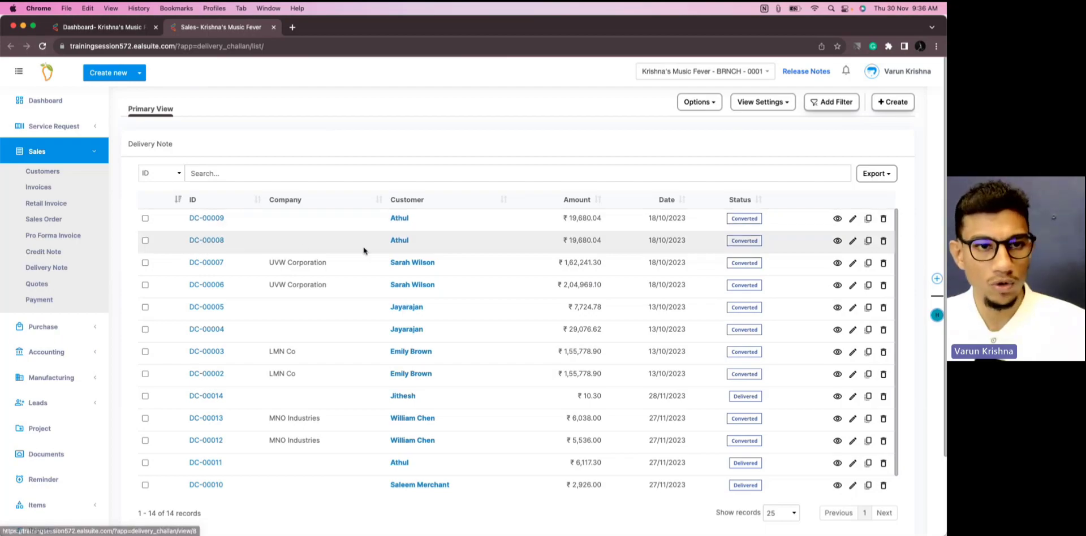
- Select the first two delivery notes, view the bulk Convert To Invoice option, and clear the selection
left_click(145, 218)
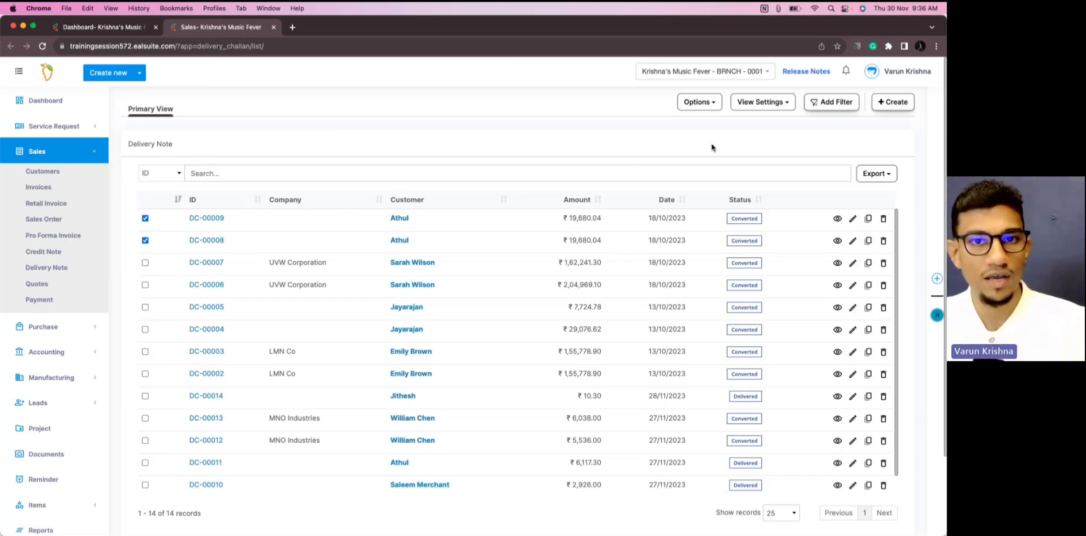
left_click(700, 103)
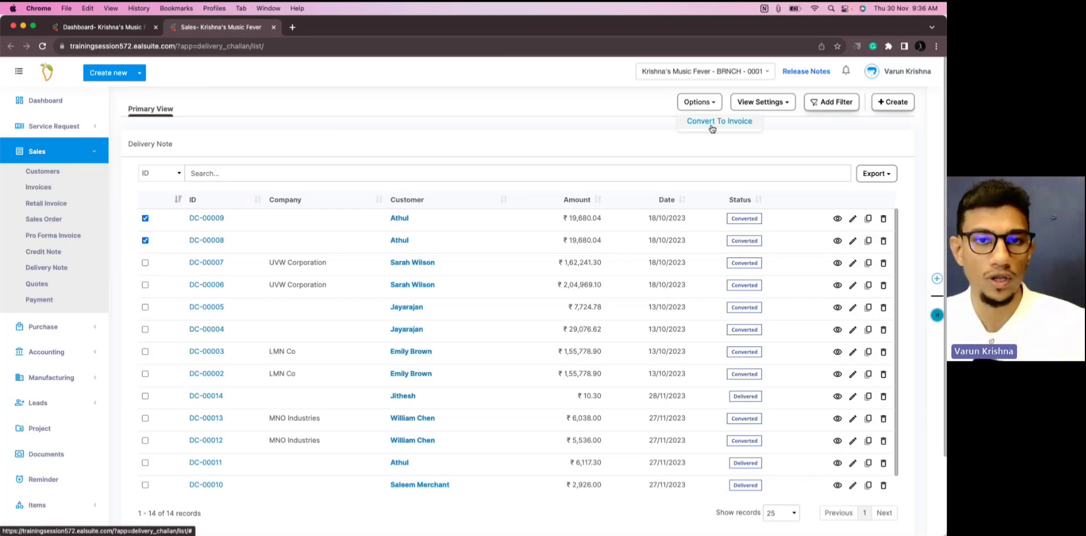
left_click(145, 242)
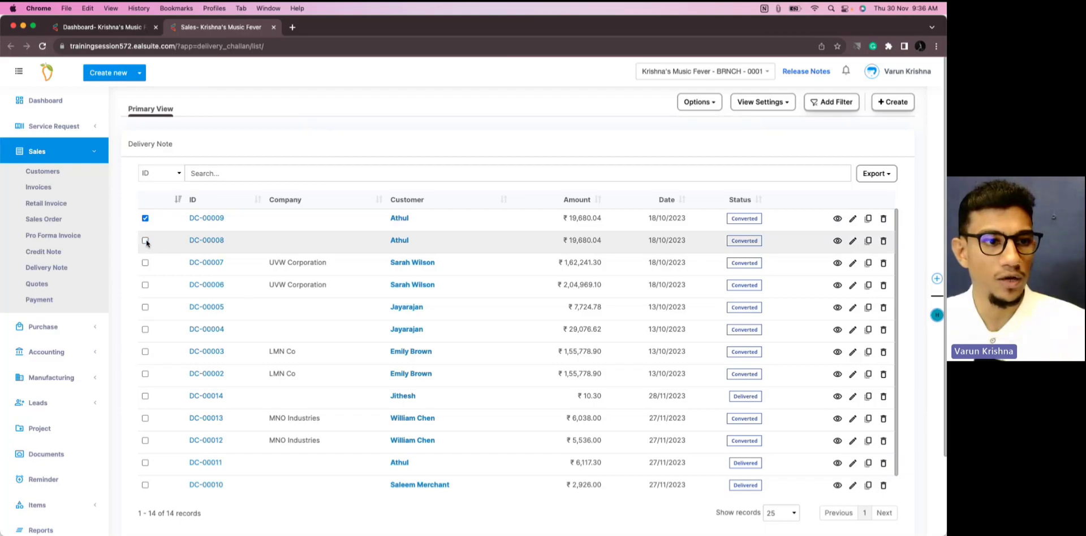
left_click(145, 220)
- Create a new purchase order and choose String Sound Co. - Melody Merchants as the supplier
left_click(84, 151)
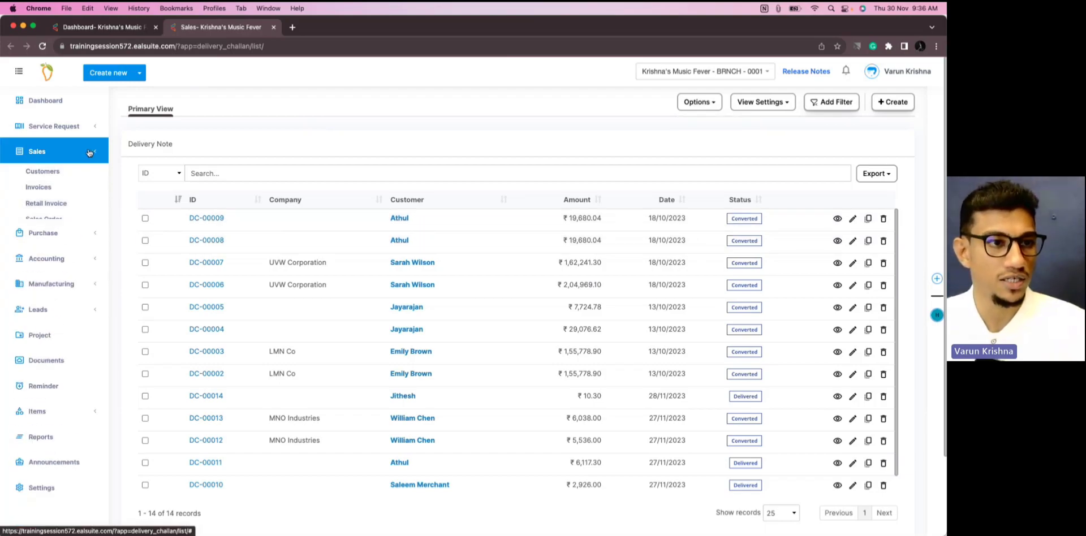
left_click(85, 176)
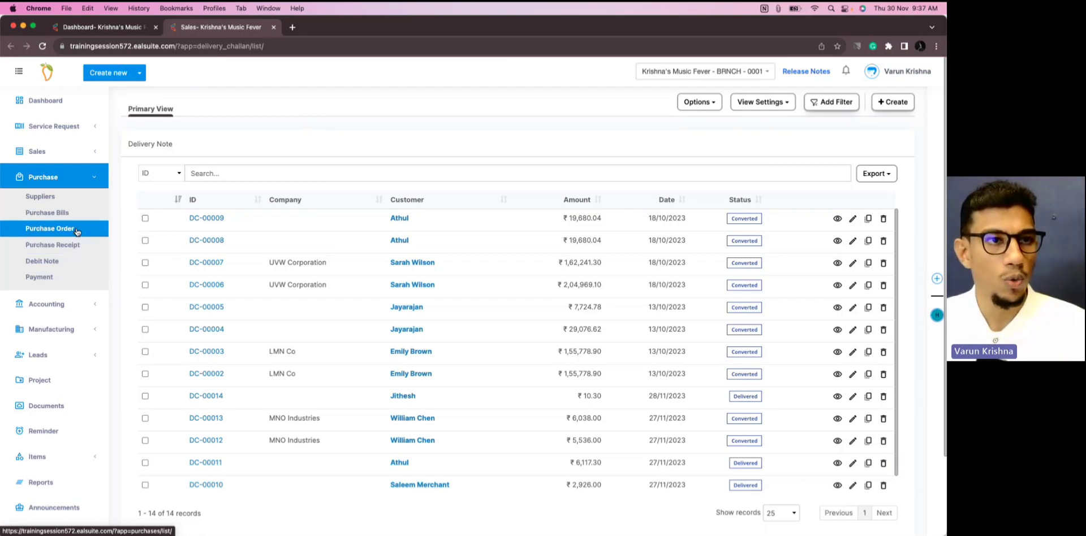
left_click(77, 229)
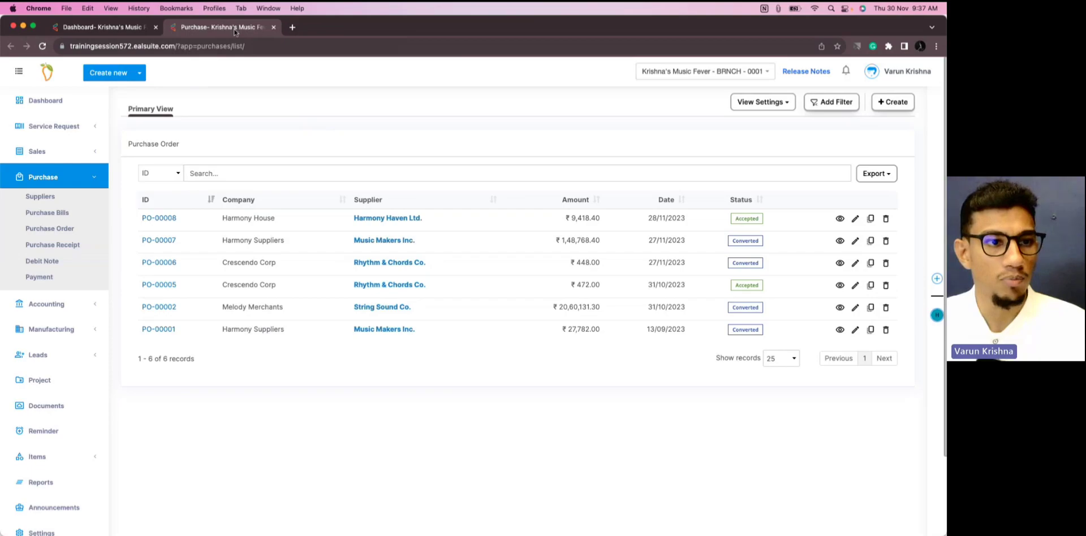
left_click(888, 103)
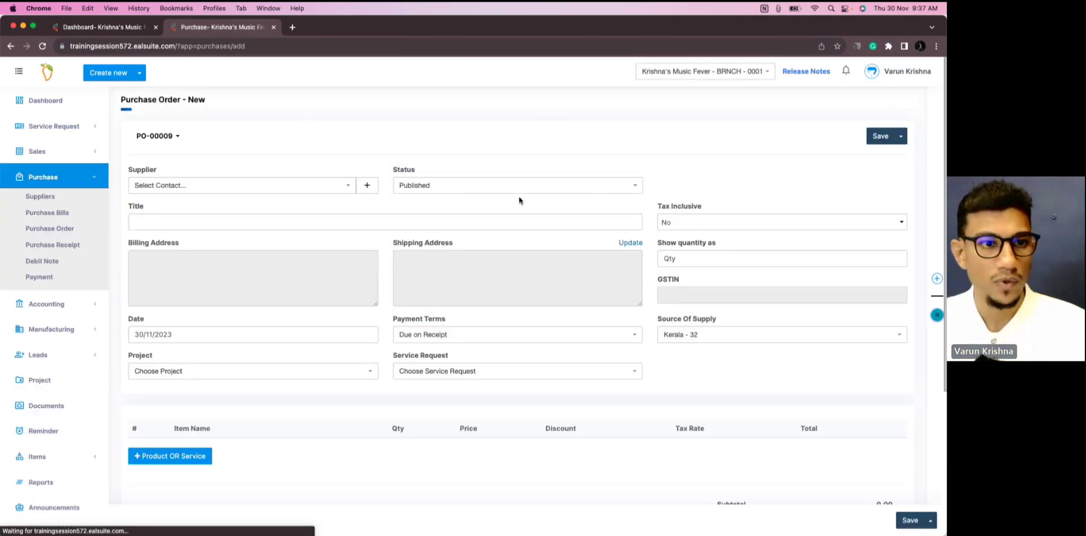
left_click(339, 189)
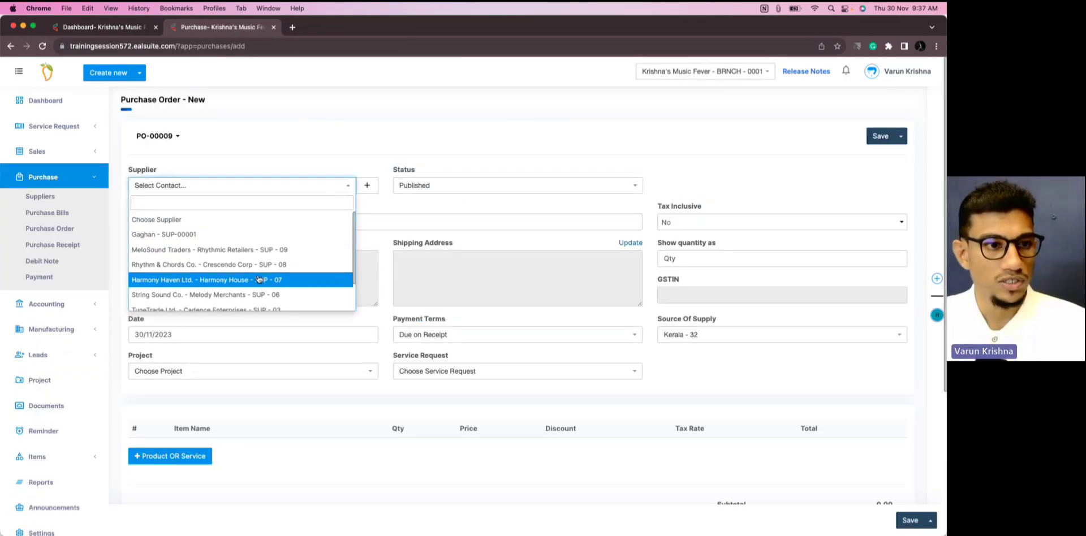
left_click(256, 294)
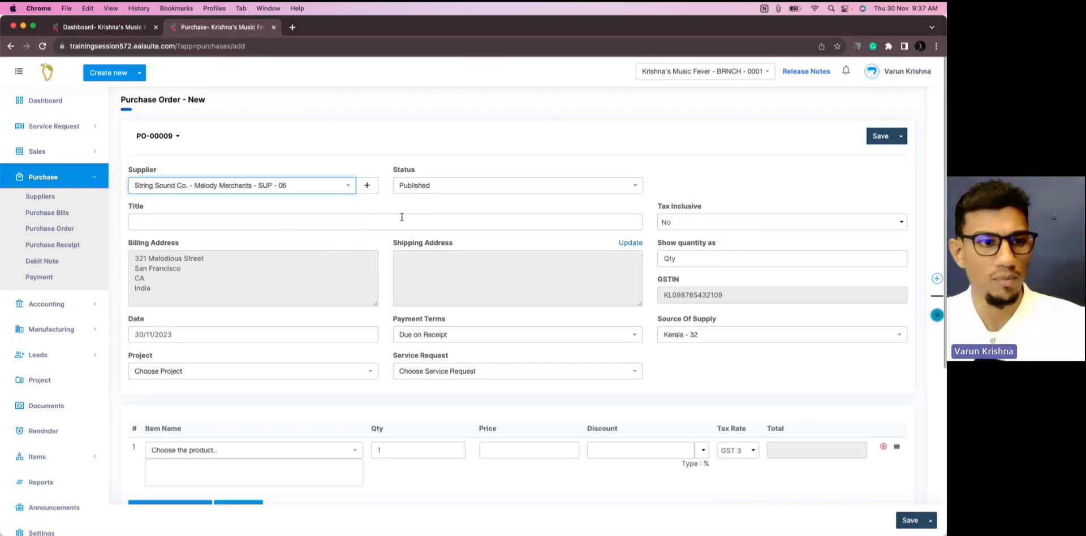
- Add the products Dec Garlands, Diesel and Digital Piano (item code 0004) to the purchase order
scroll(402, 216, "down", 5)
left_click(204, 298)
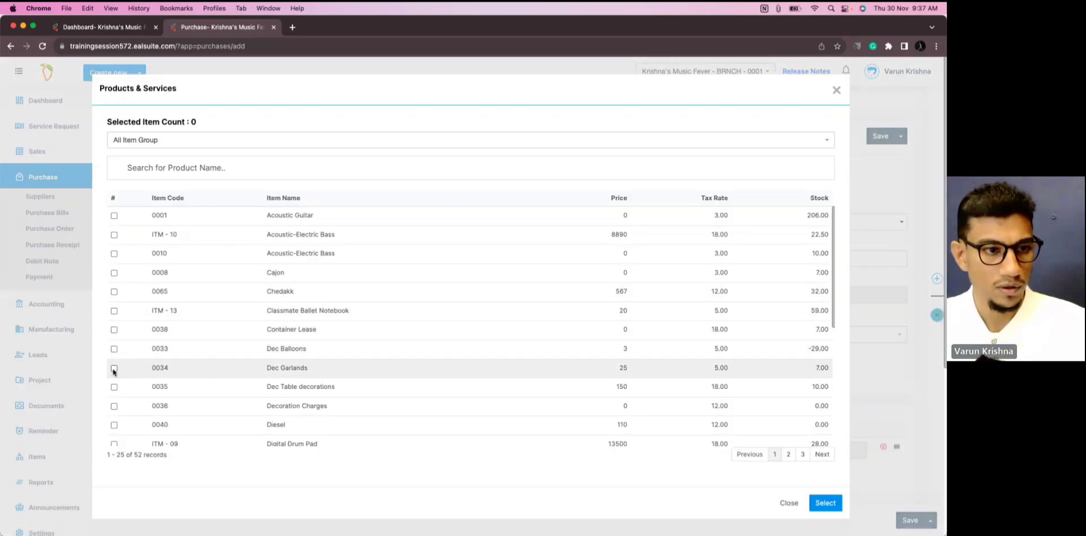
left_click(114, 369)
left_click(115, 425)
scroll(114, 396, "down", 8)
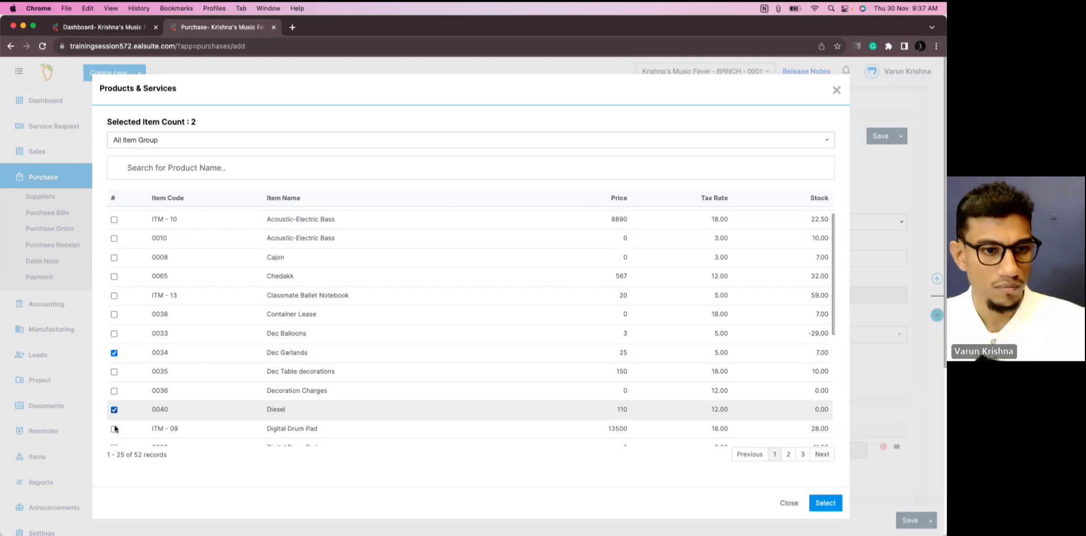
left_click(114, 306)
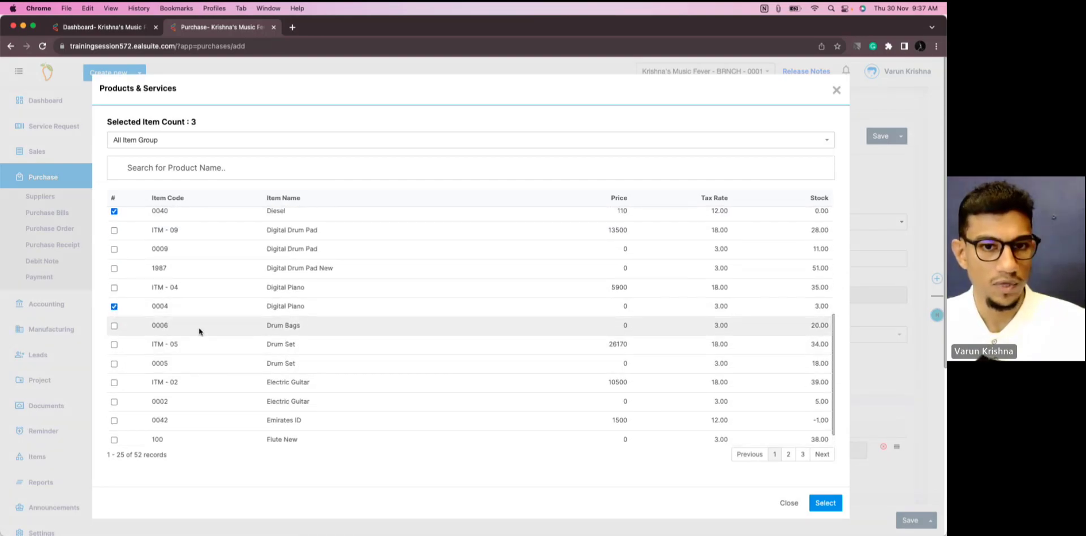
left_click(826, 504)
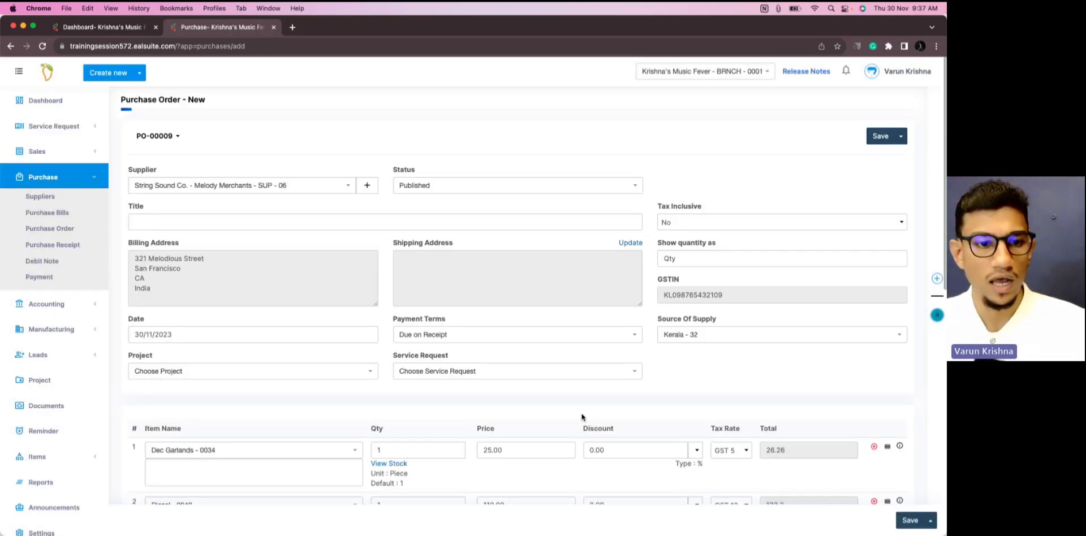
- Set the quantities to 6 for Dec Garlands, 8 for Diesel and 10 for Digital Piano
scroll(509, 402, "down", 2)
left_click(399, 386)
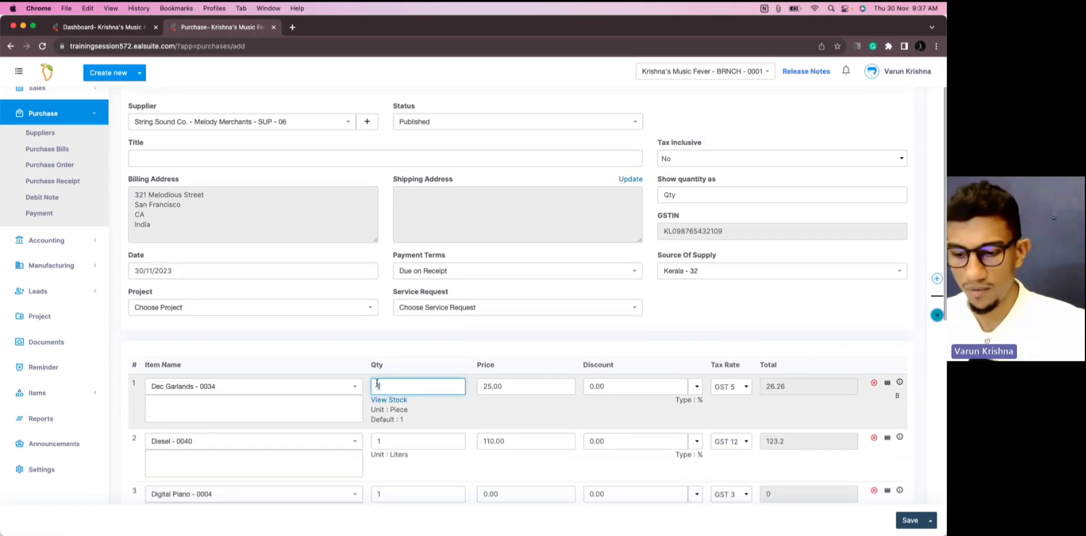
type("6")
left_click(372, 440)
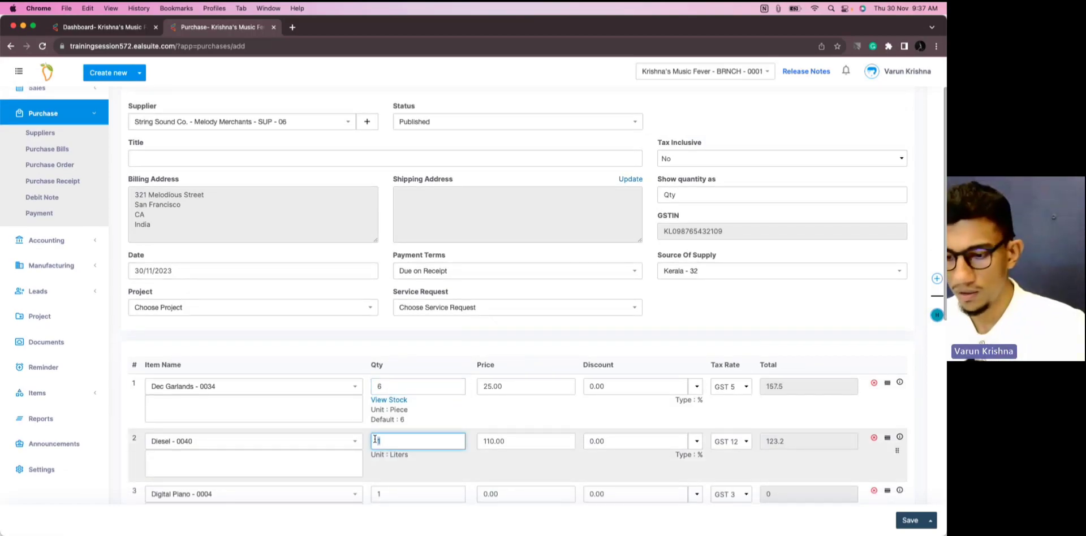
type("8")
left_click(373, 493)
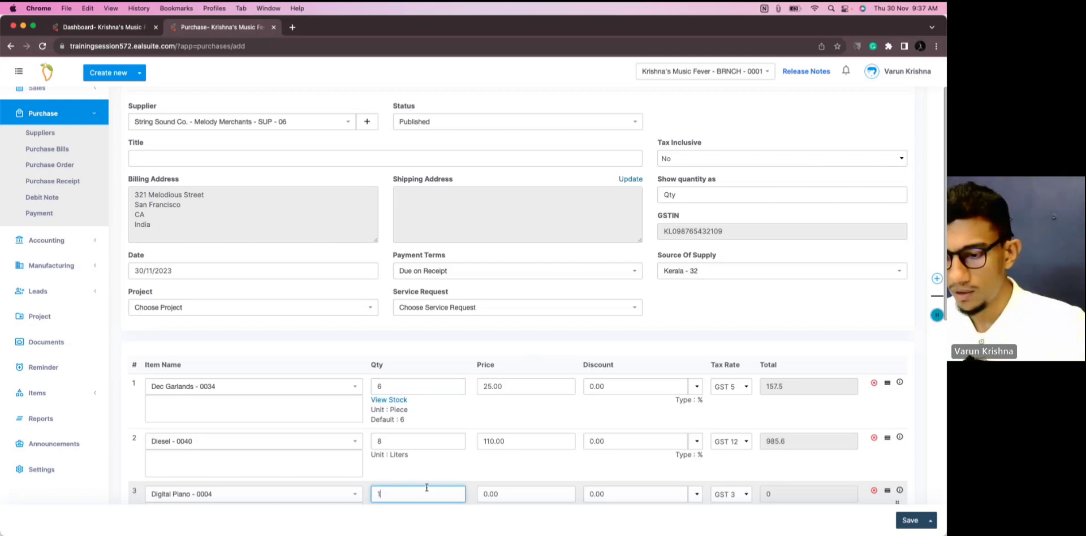
left_click(480, 335)
- Set the Digital Piano price to 1000 and save the purchase order
scroll(474, 341, "down", 2)
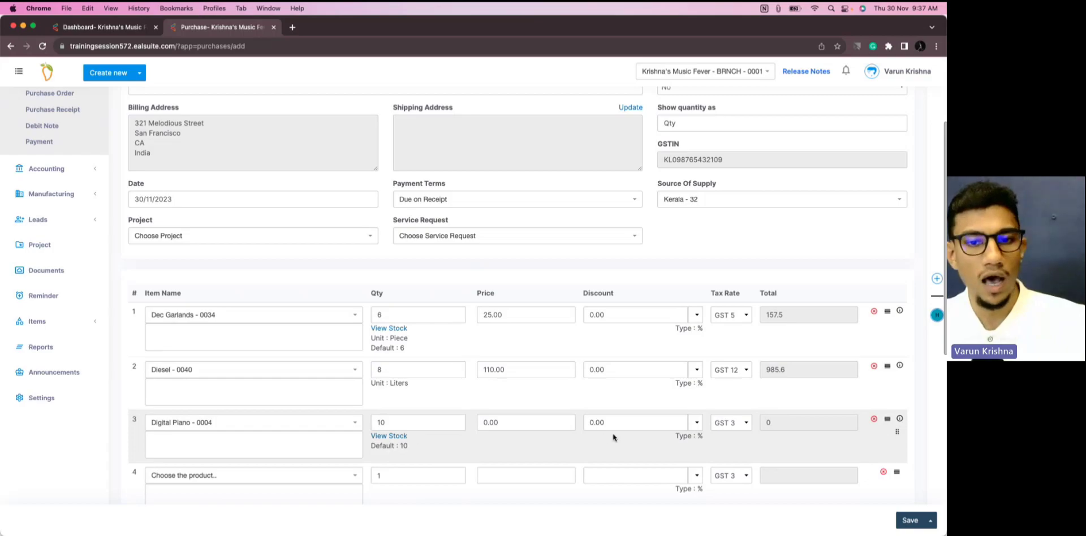
left_click(502, 422)
type("1000")
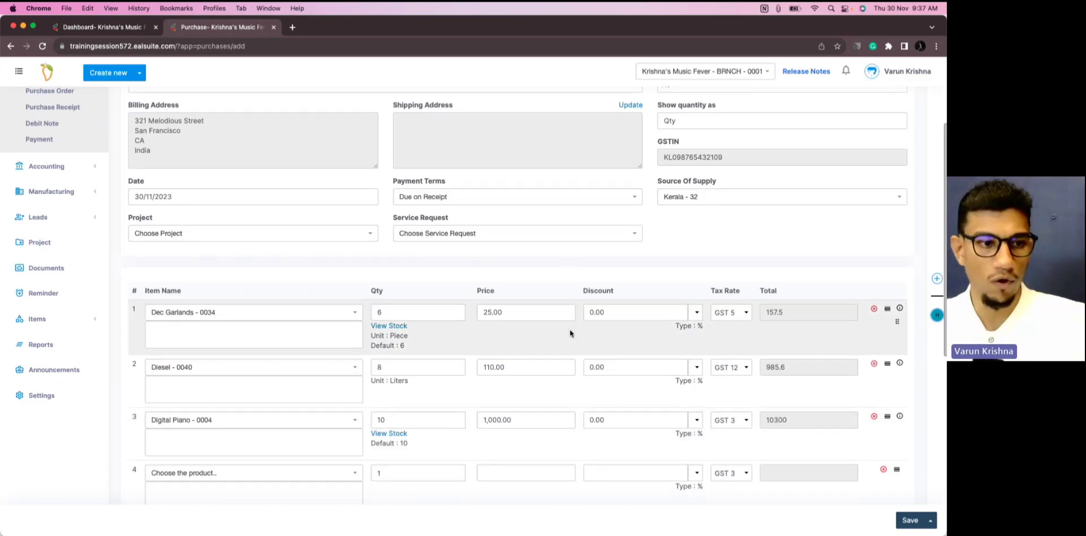
scroll(569, 329, "down", 5)
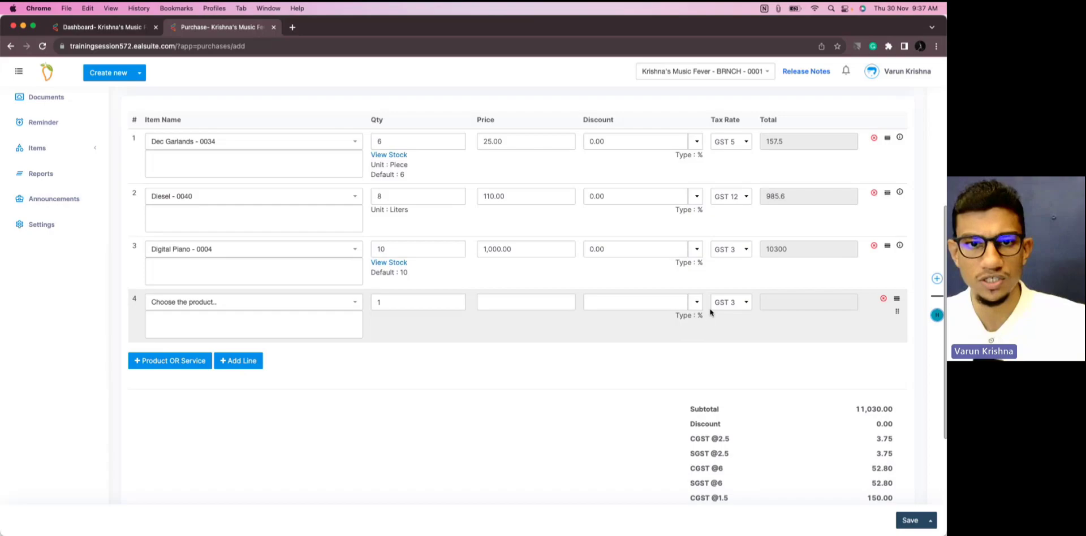
scroll(652, 355, "down", 5)
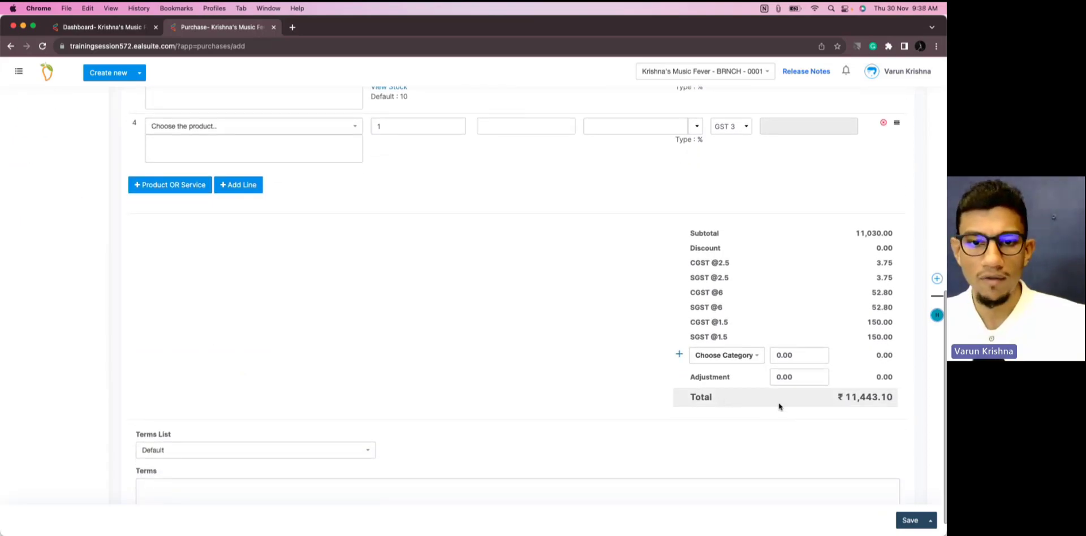
left_click(907, 520)
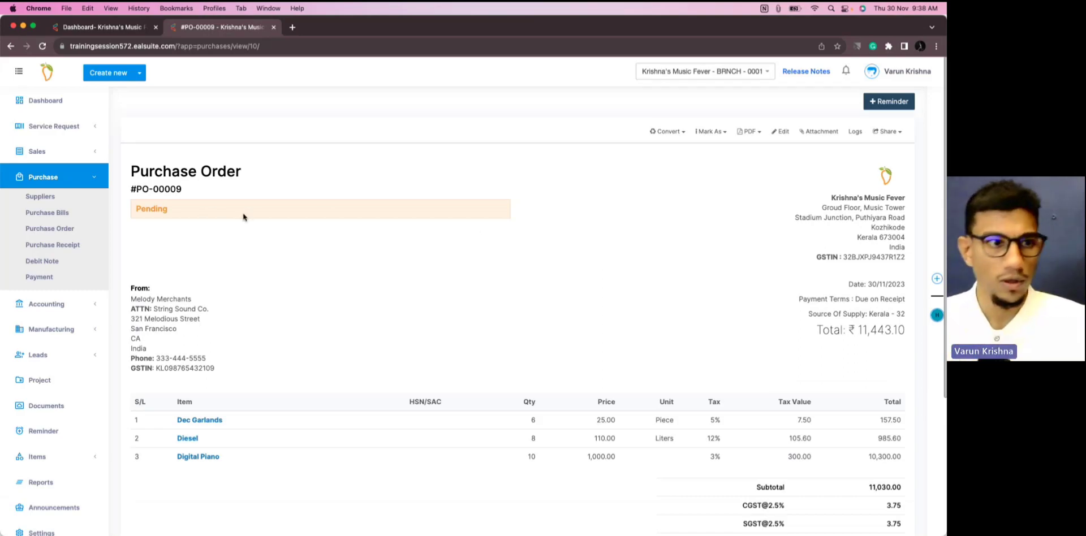
- Convert the pending String Sound Co. purchase order to a purchase receipt and confirm the conversion
left_click(666, 133)
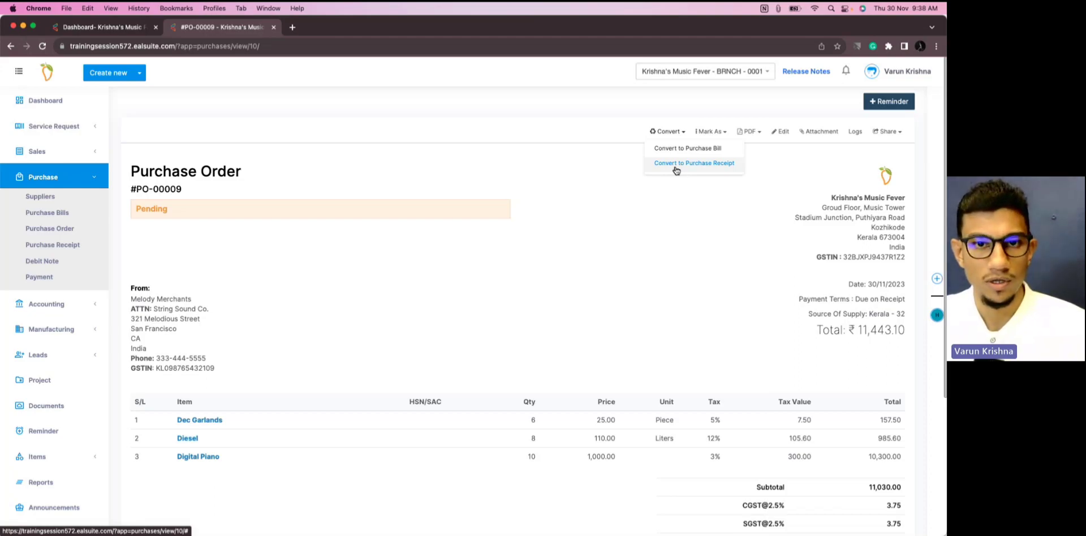
left_click(676, 163)
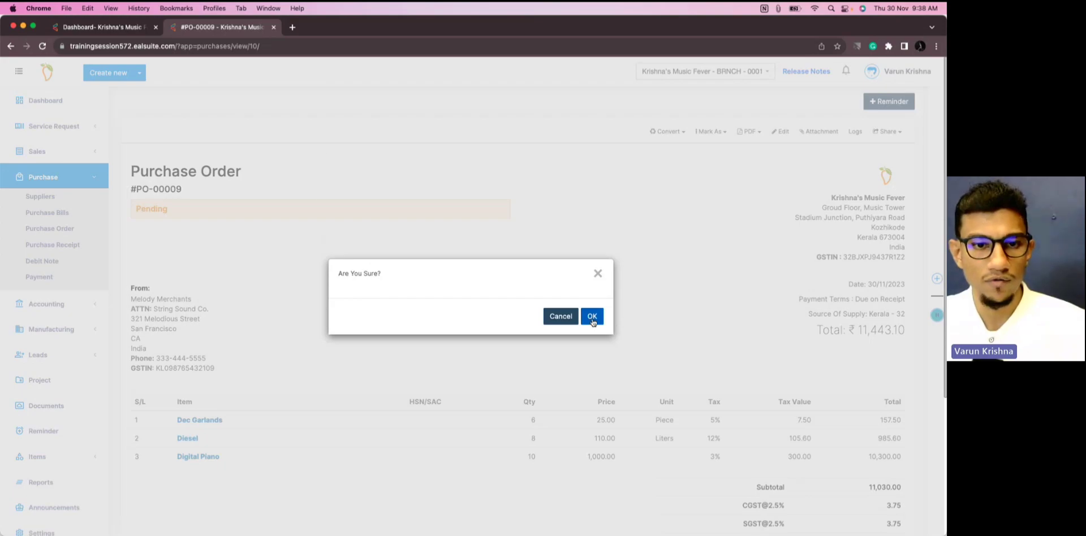
left_click(589, 315)
scroll(407, 266, "down", 5)
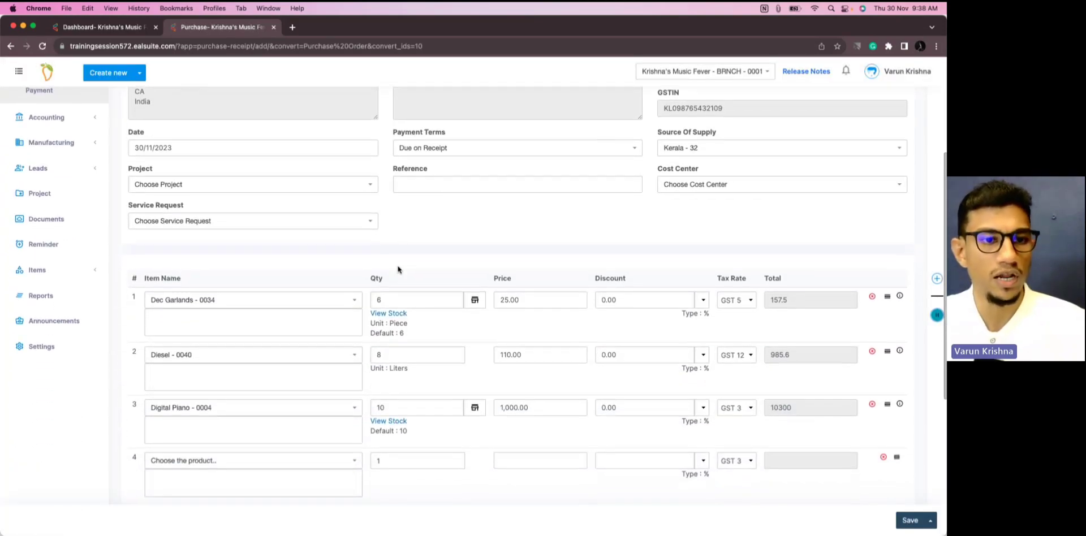
scroll(434, 220, "down", 1)
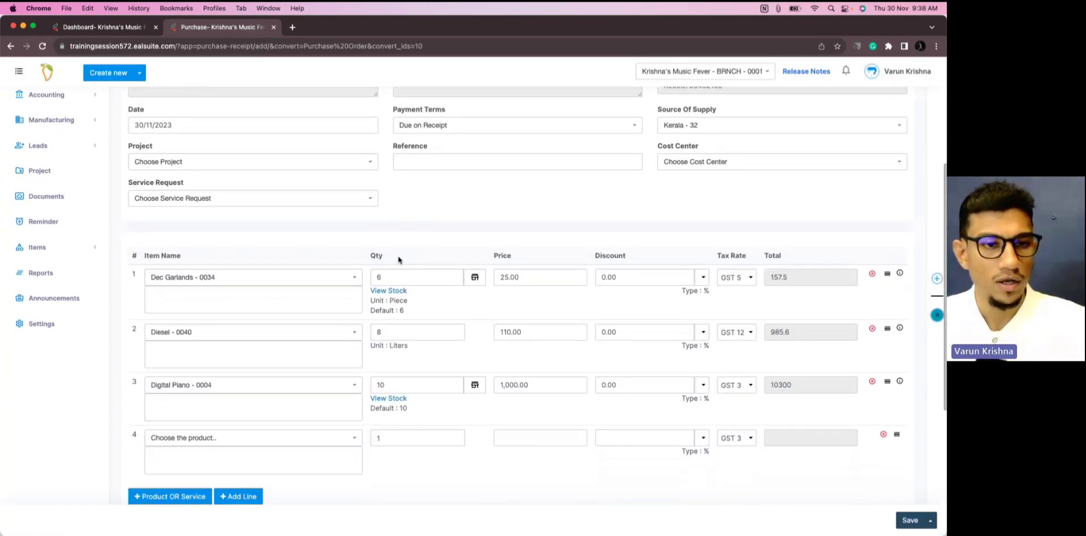
- Set the receipt quantities to 2 for Dec Garlands, 4 for Diesel and 8 for Digital Piano
left_click_drag(382, 277, 371, 278)
left_click(433, 230)
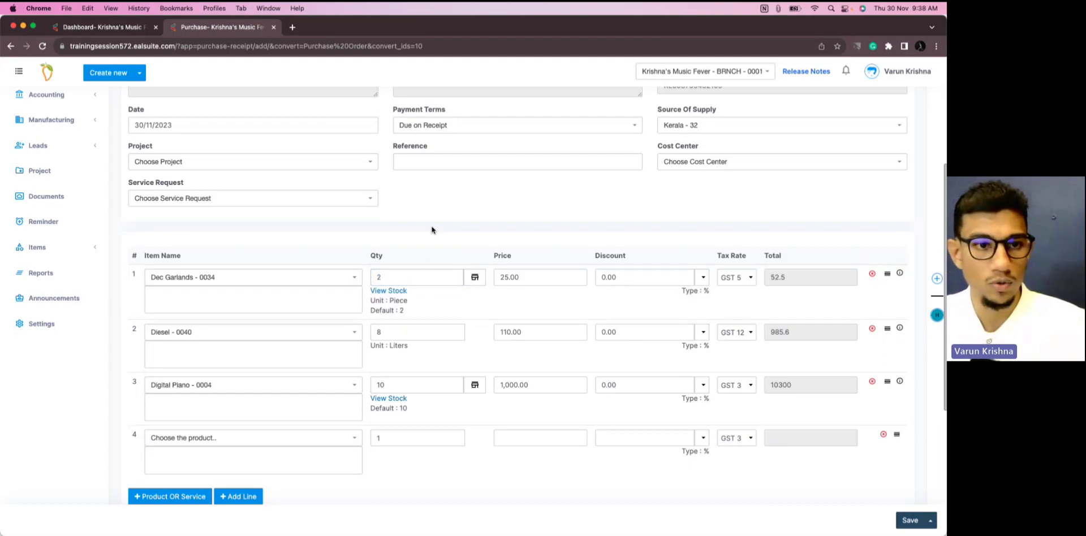
left_click(378, 333)
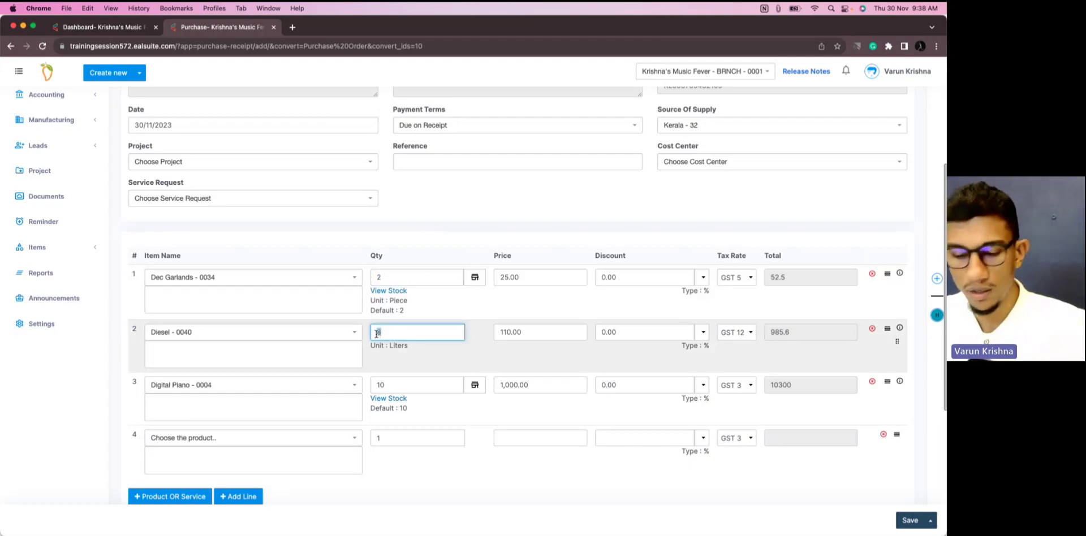
type("4")
left_click_drag(378, 385, 372, 386)
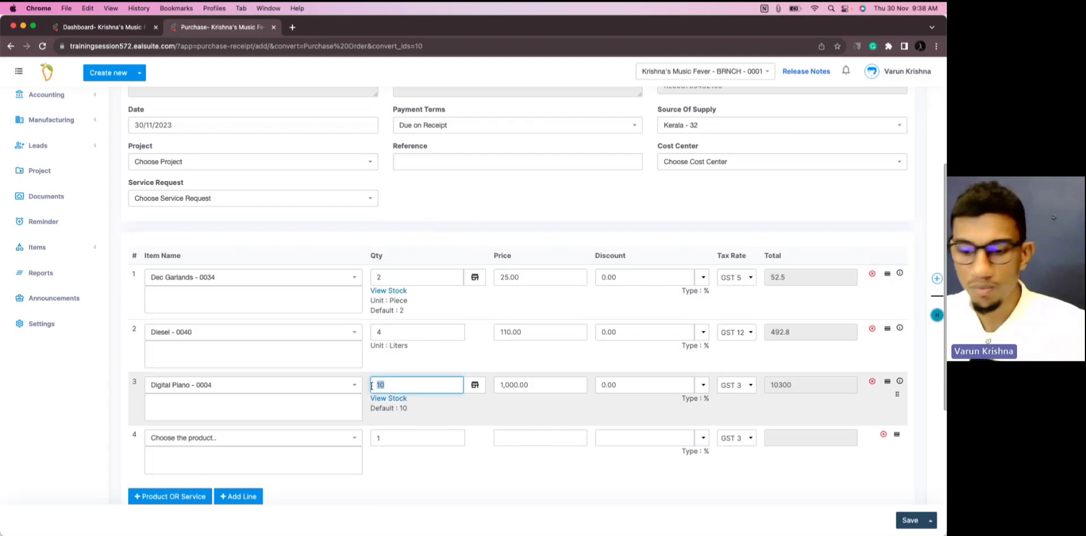
type("8")
left_click(459, 221)
- Review the receipt's line items and tax totals and save the purchase receipt
scroll(453, 370, "down", 5)
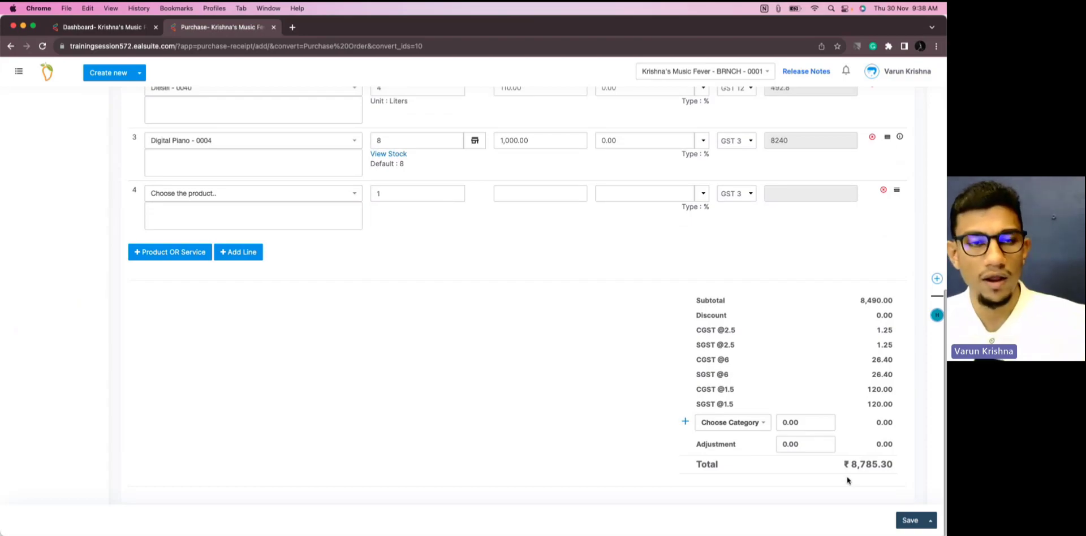
scroll(685, 328, "up", 4)
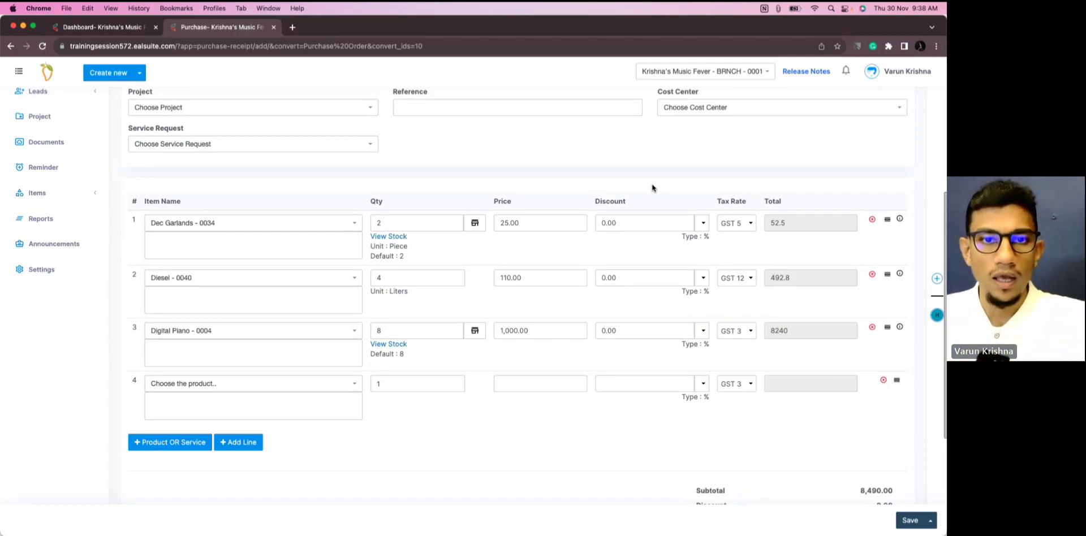
scroll(652, 188, "down", 4)
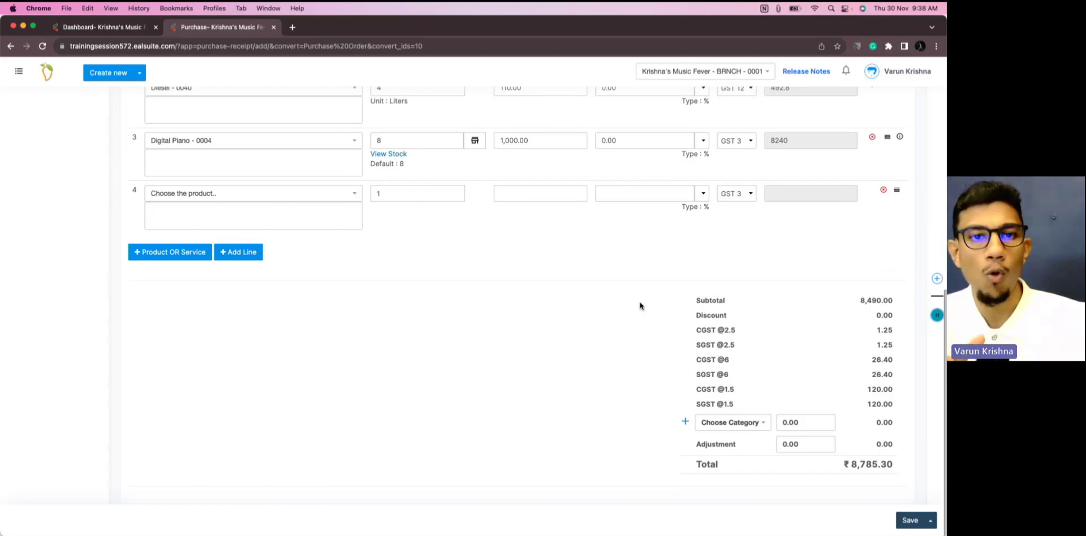
scroll(639, 306, "up", 3)
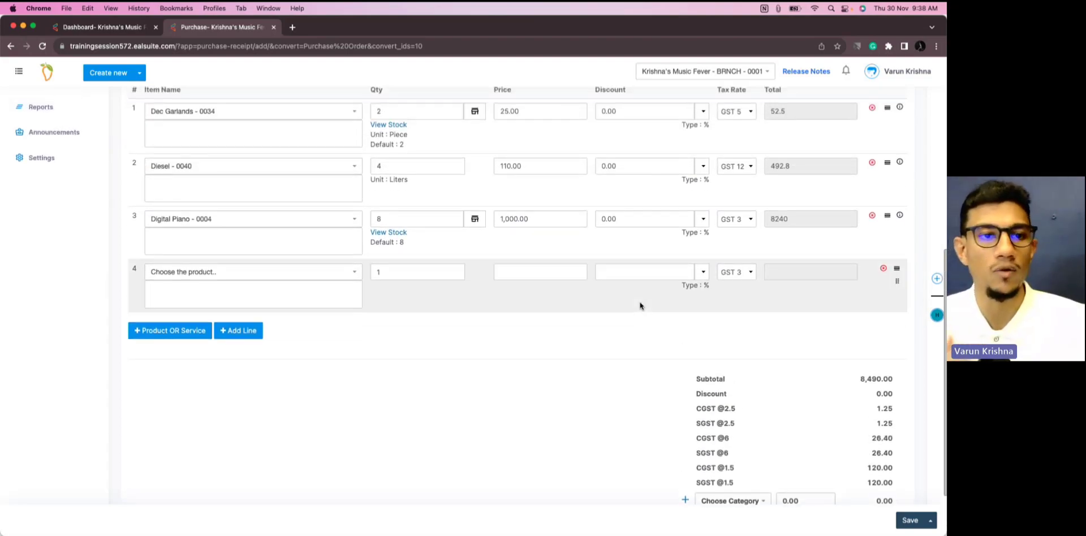
scroll(639, 306, "up", 1)
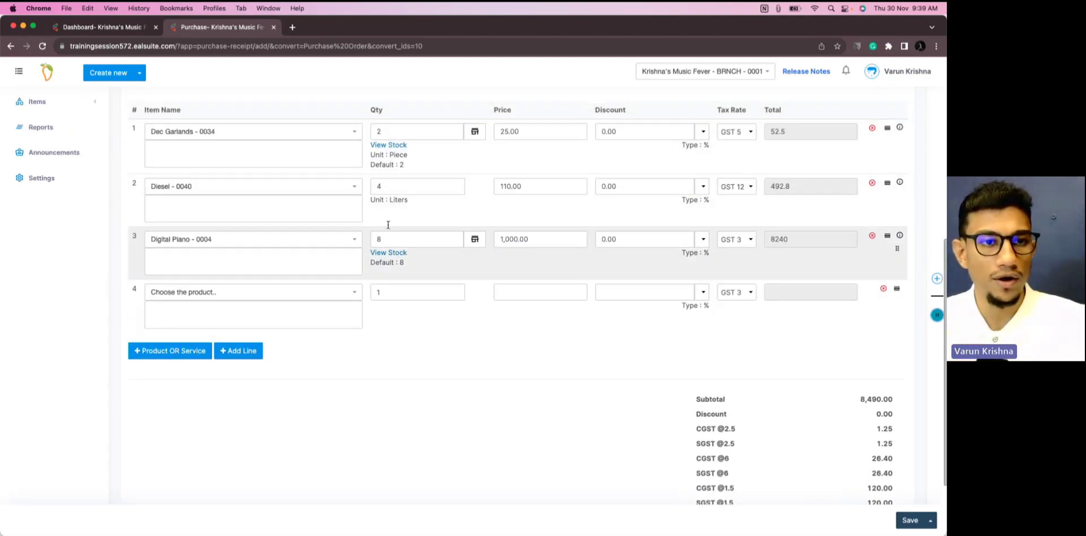
scroll(683, 370, "down", 4)
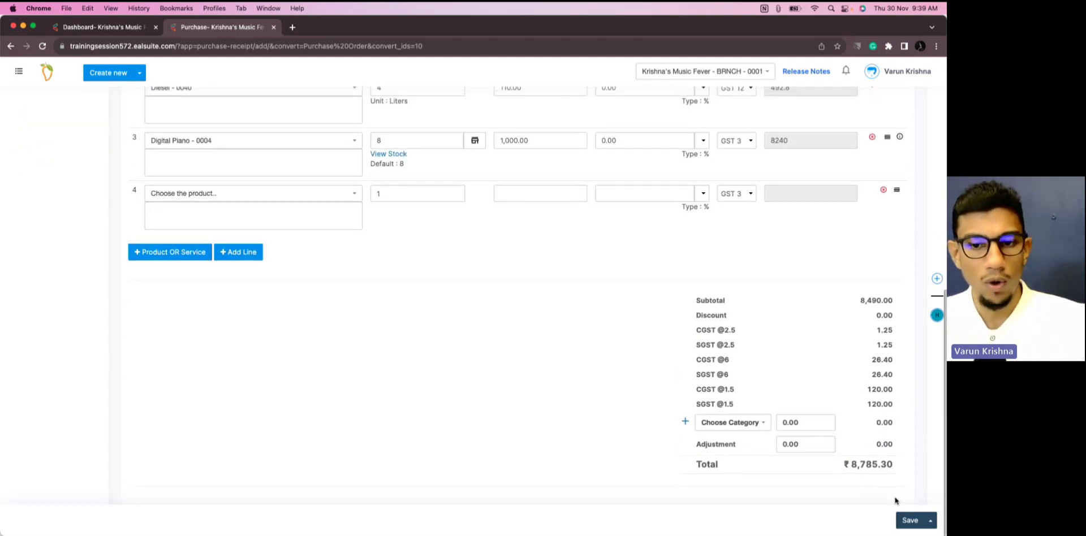
left_click(910, 520)
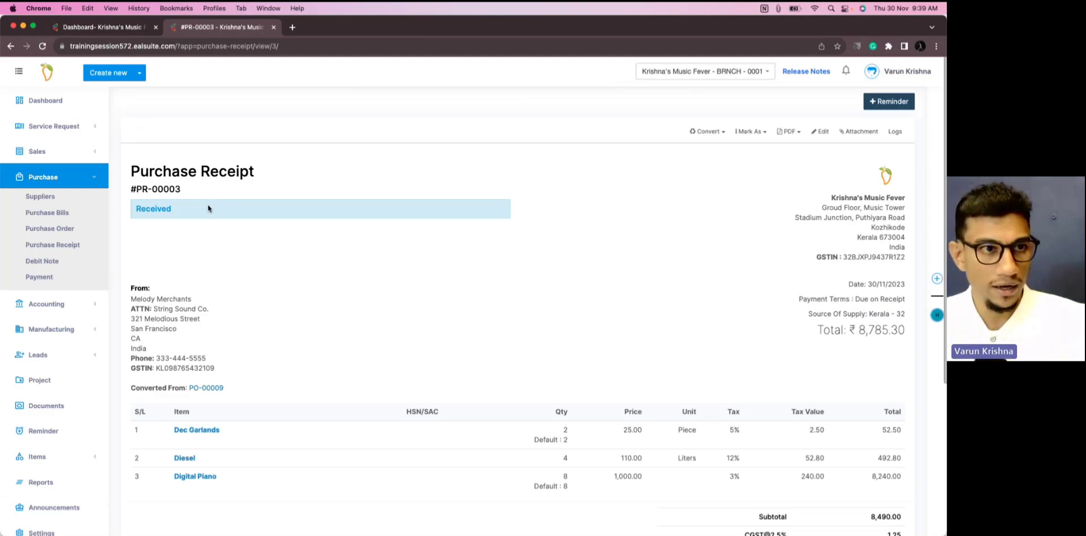
- Open the purchase order list in a new tab and check the newest String Sound Co. order's status and remaining quantities
left_click(51, 229, "super")
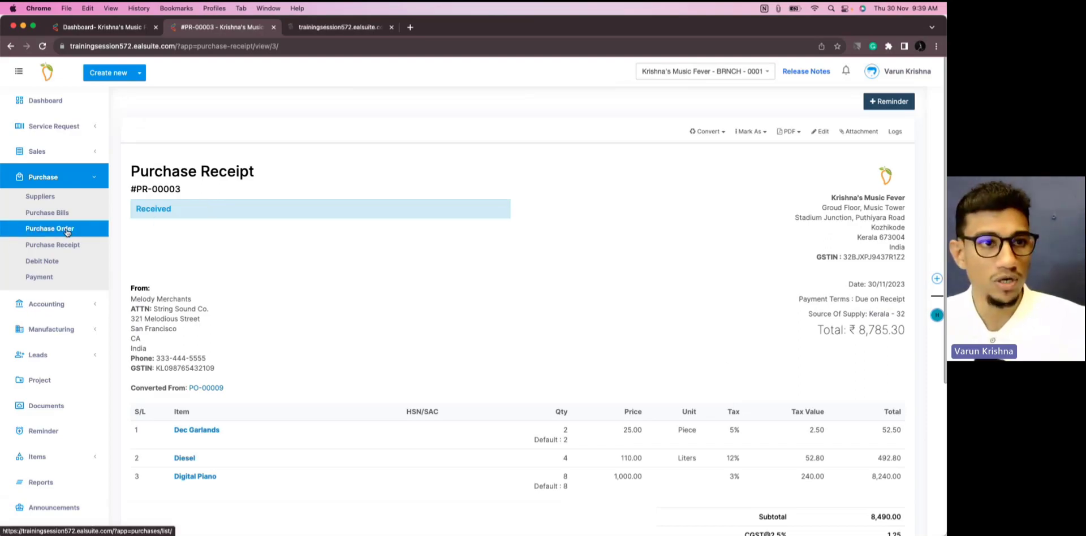
left_click(306, 27)
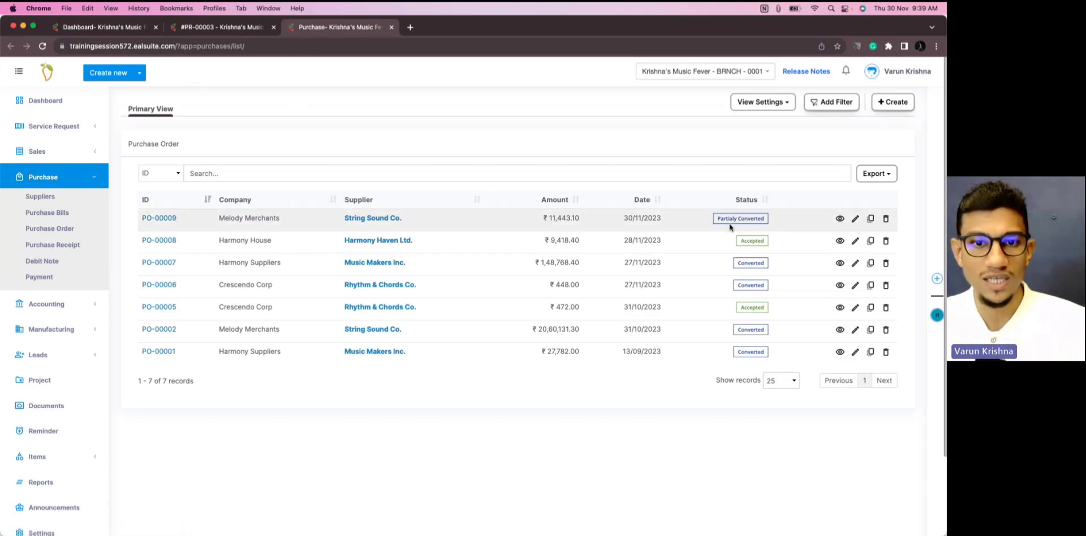
left_click(170, 218)
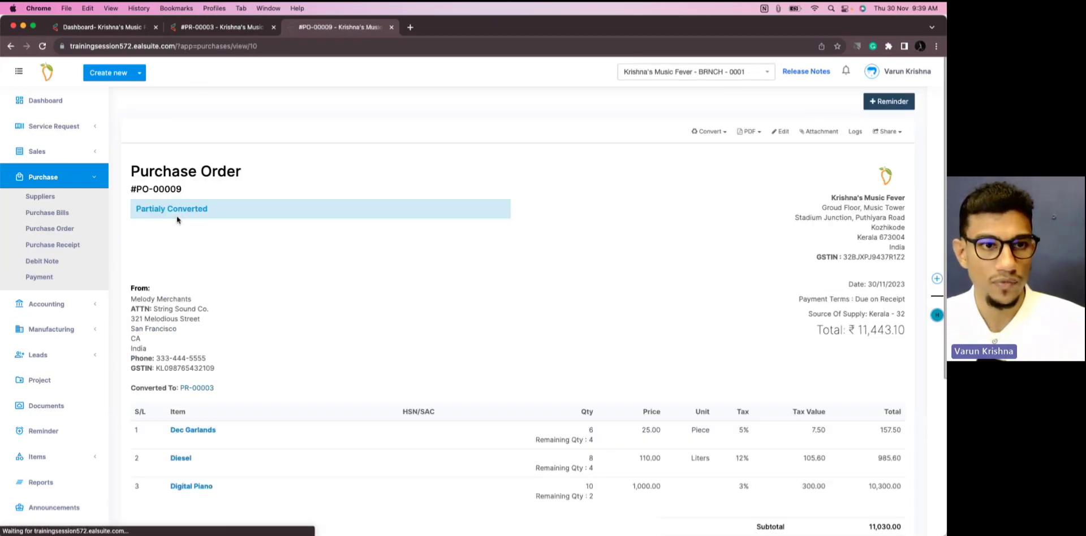
scroll(662, 298, "down", 2)
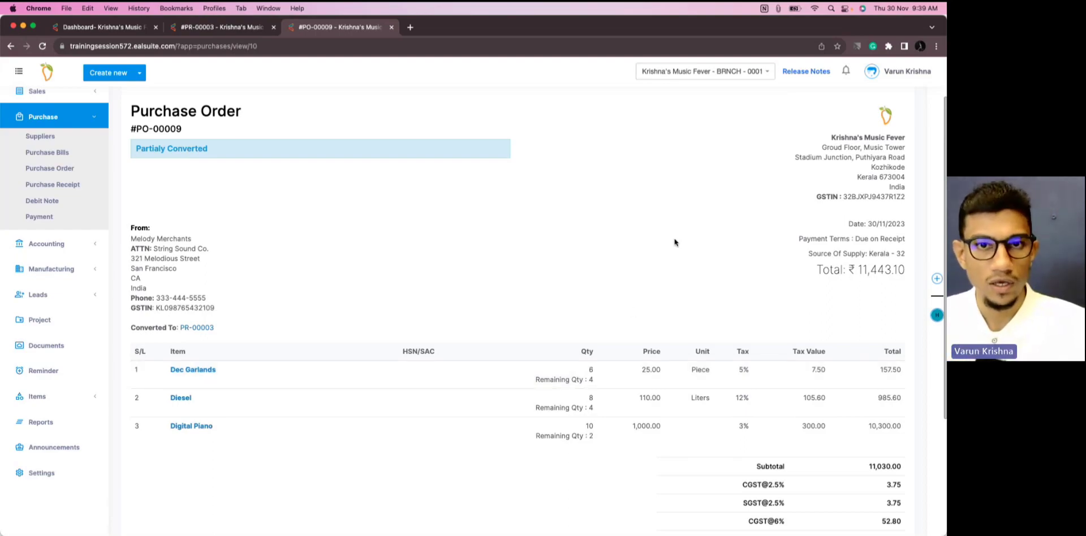
scroll(676, 240, "up", 2)
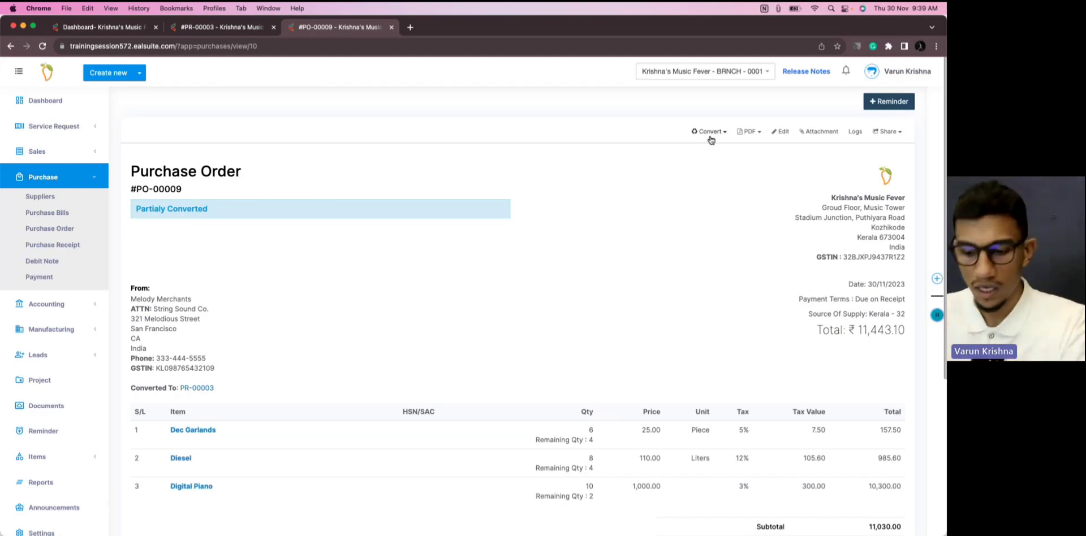
- Convert the order's remaining quantities to a second purchase receipt and save it
left_click(710, 133)
left_click(721, 164)
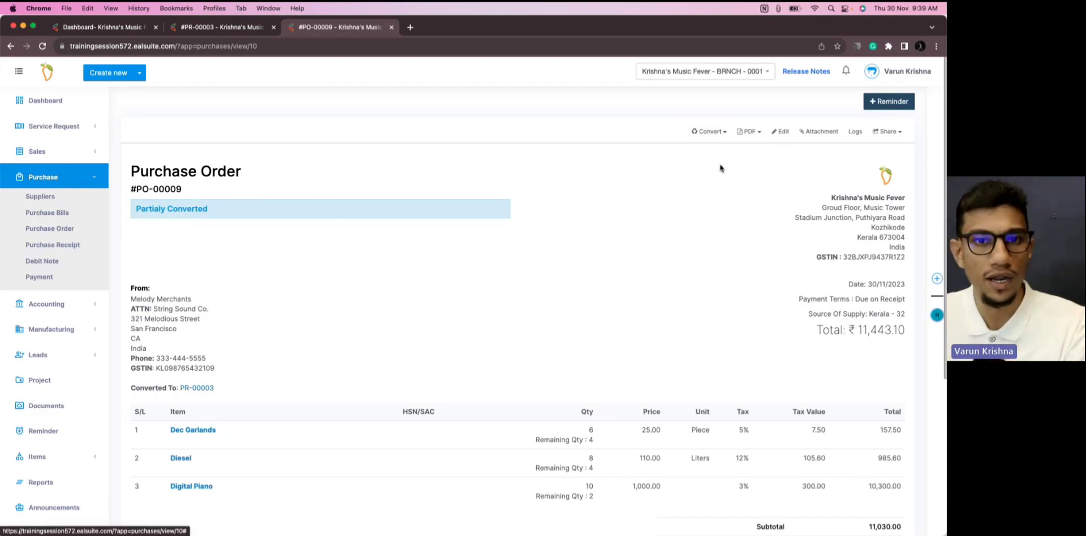
left_click(597, 322)
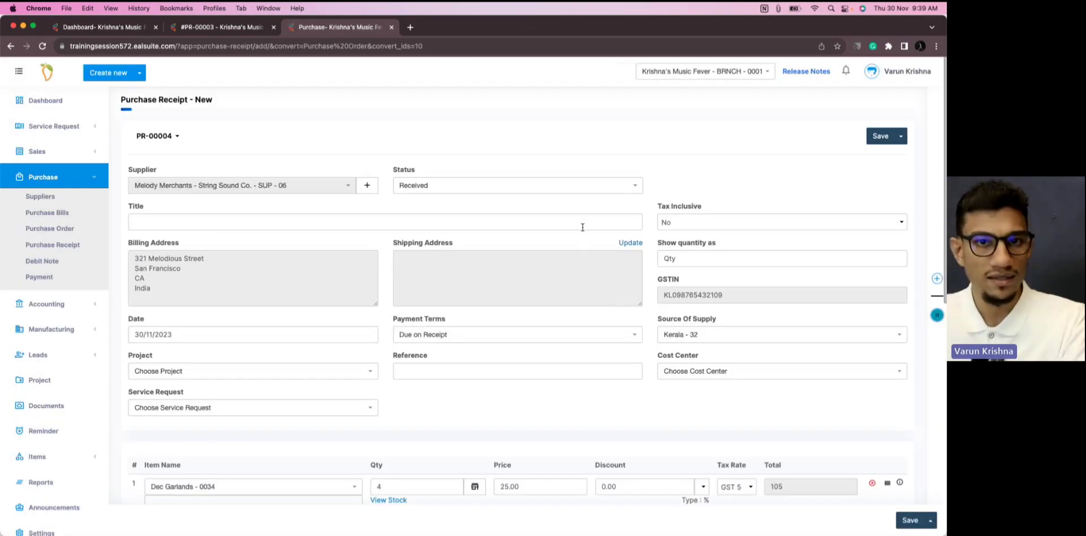
scroll(583, 230, "down", 5)
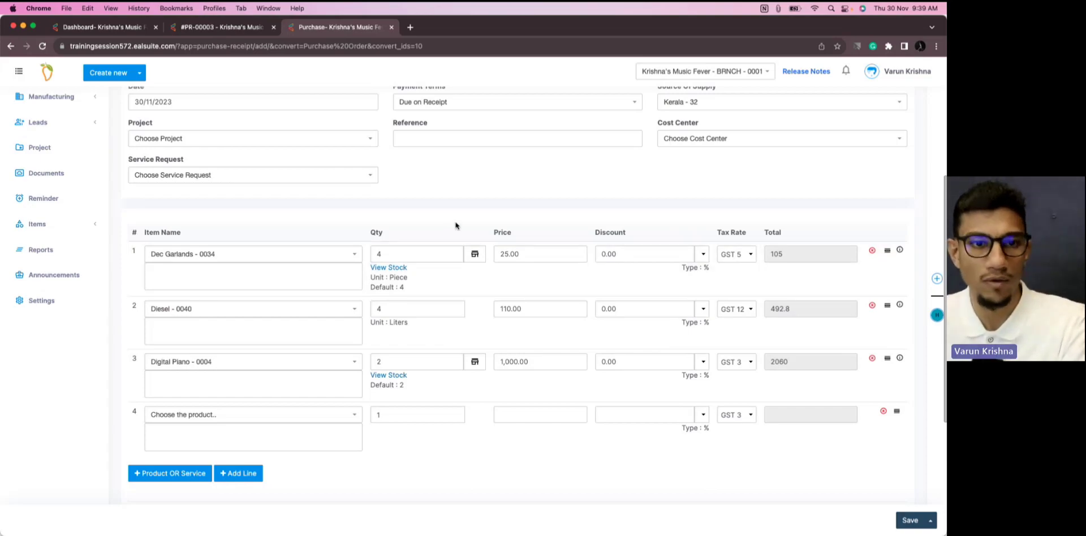
scroll(589, 391, "down", 5)
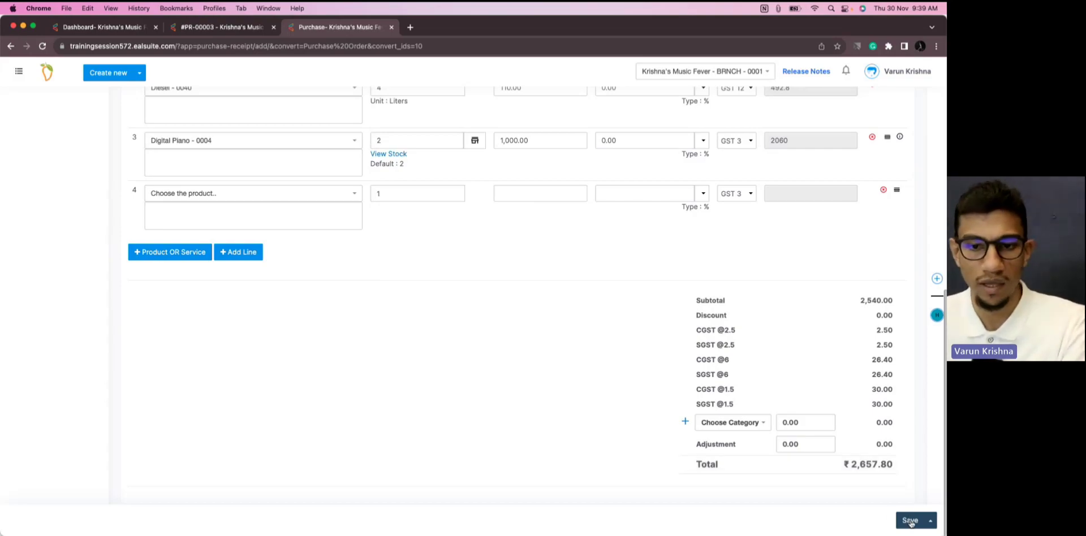
left_click(910, 521)
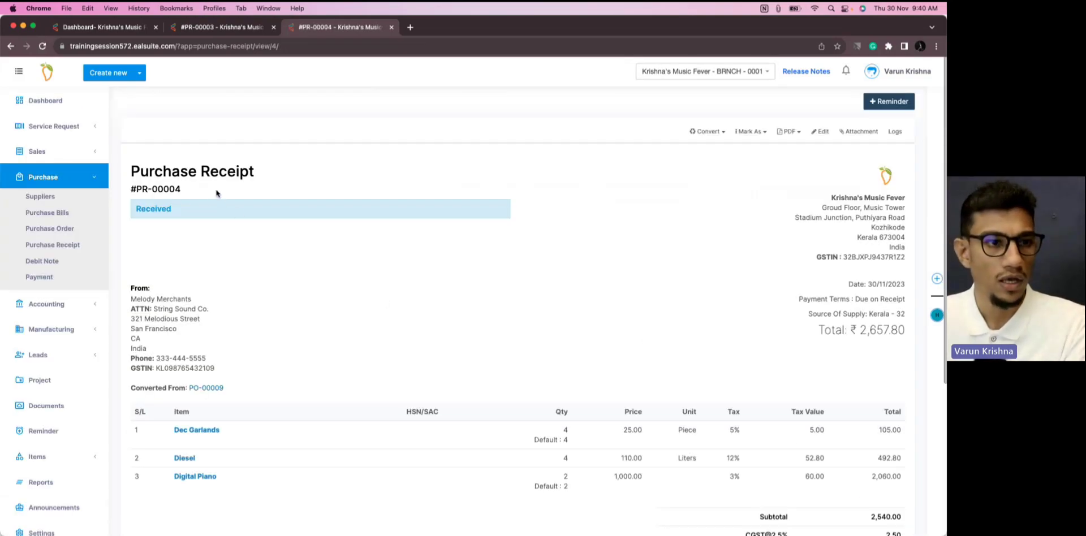
- Open the purchase receipt list, check the conversion options of the first String Sound Co. receipt, and return to the list
left_click(78, 249)
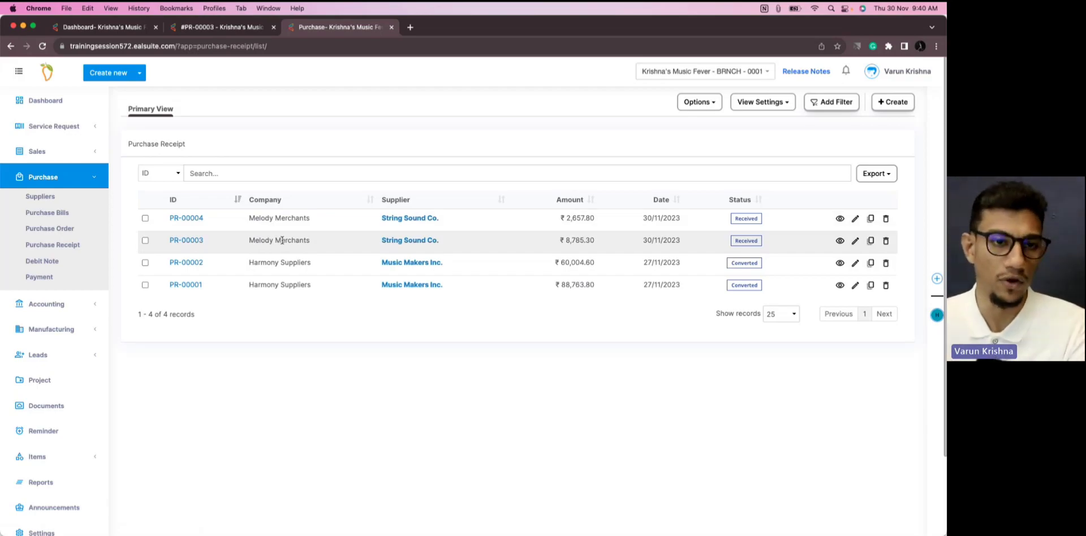
left_click(191, 243)
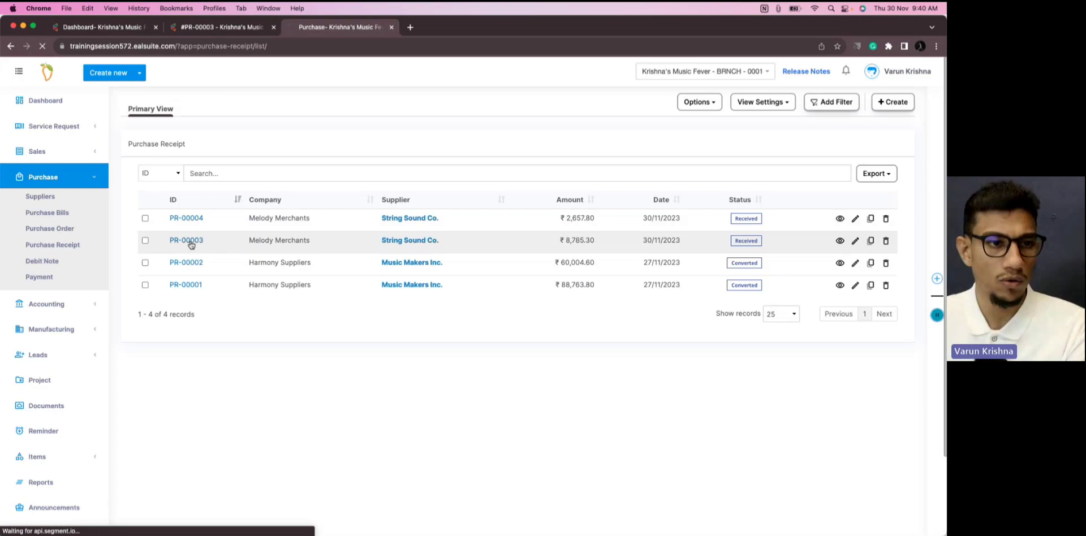
left_click(702, 131)
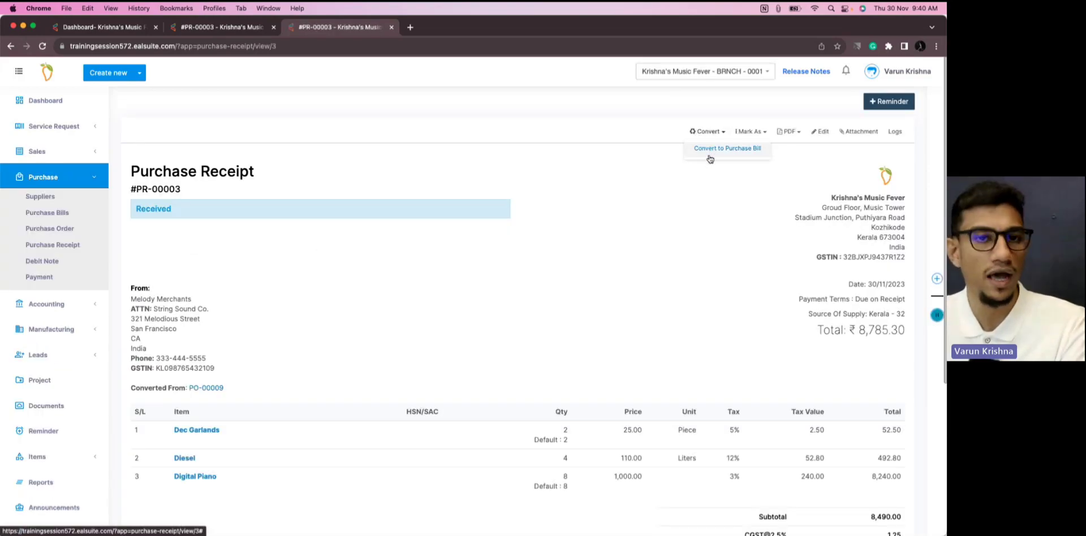
left_click(10, 46)
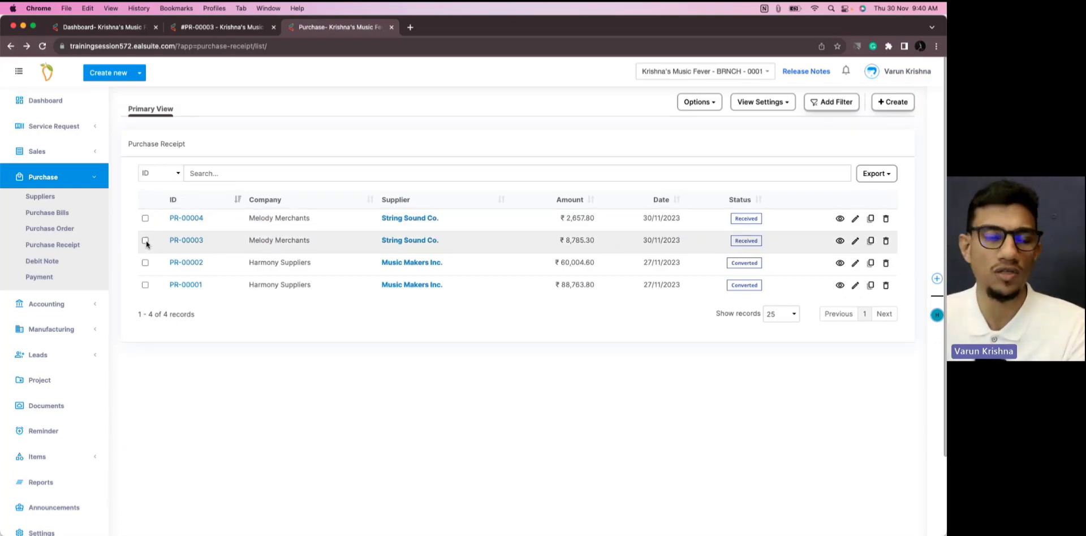
- Select both received String Sound Co. receipts and convert them together to one purchase bill
left_click(145, 241)
left_click(145, 219)
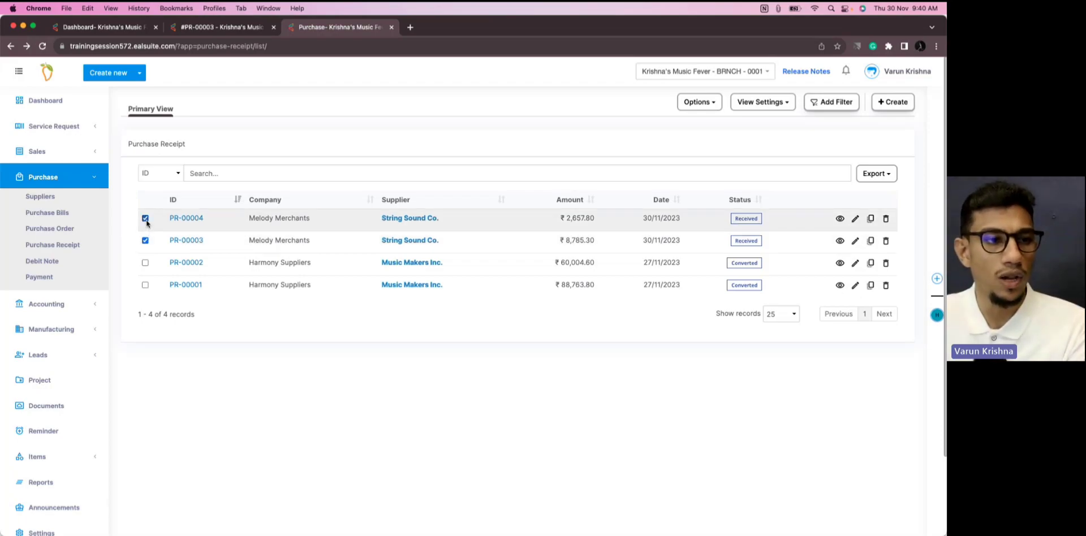
left_click(698, 104)
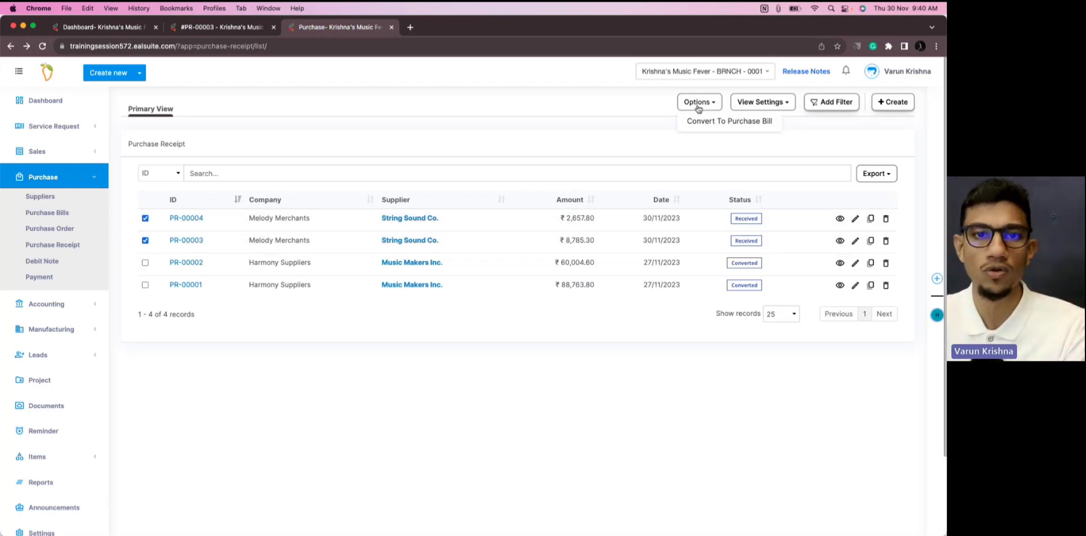
left_click(703, 122)
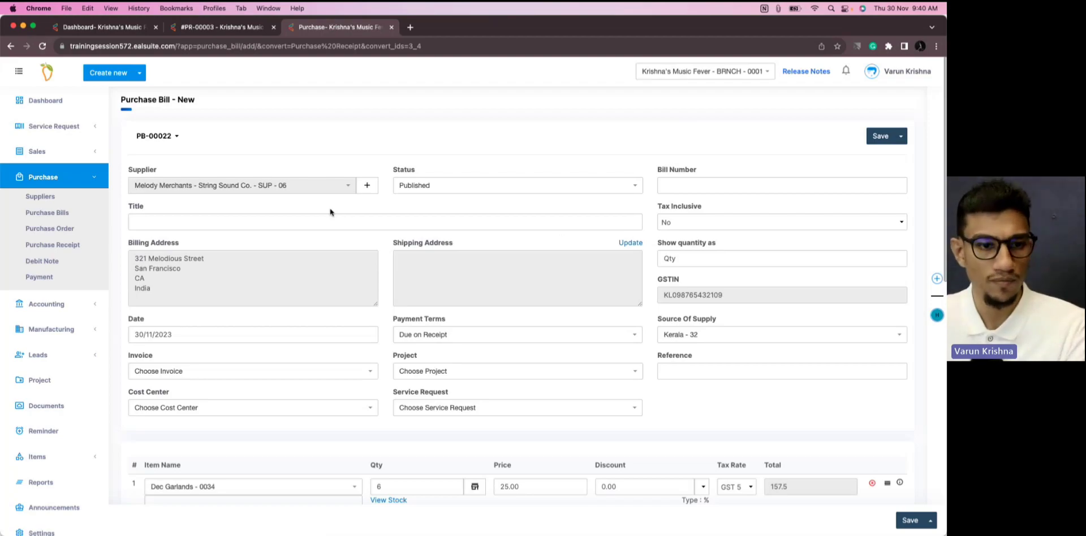
- Review the combined item quantities and totals on the new purchase bill and save it
scroll(368, 218, "down", 5)
scroll(396, 220, "down", 2)
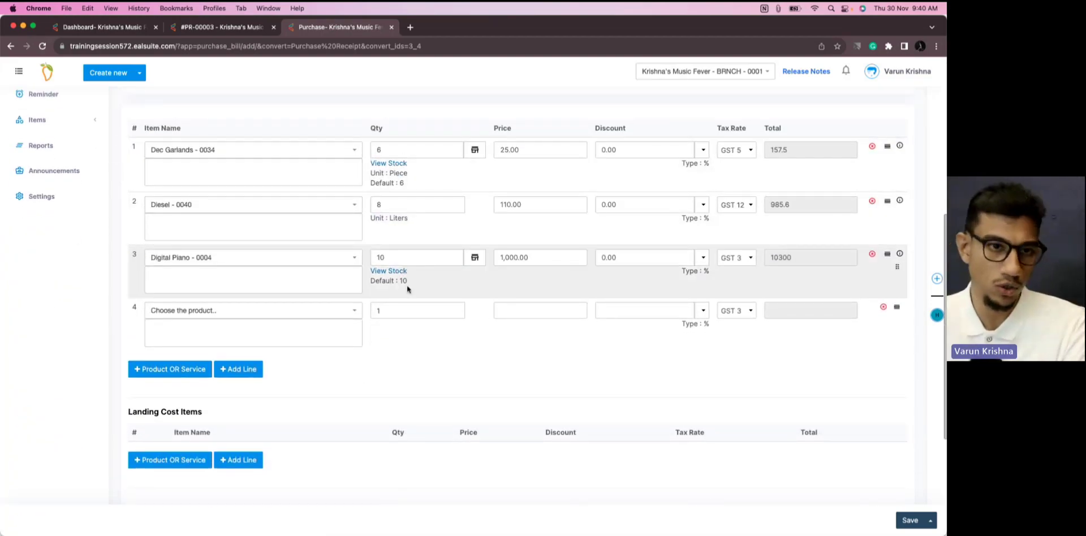
scroll(638, 339, "down", 5)
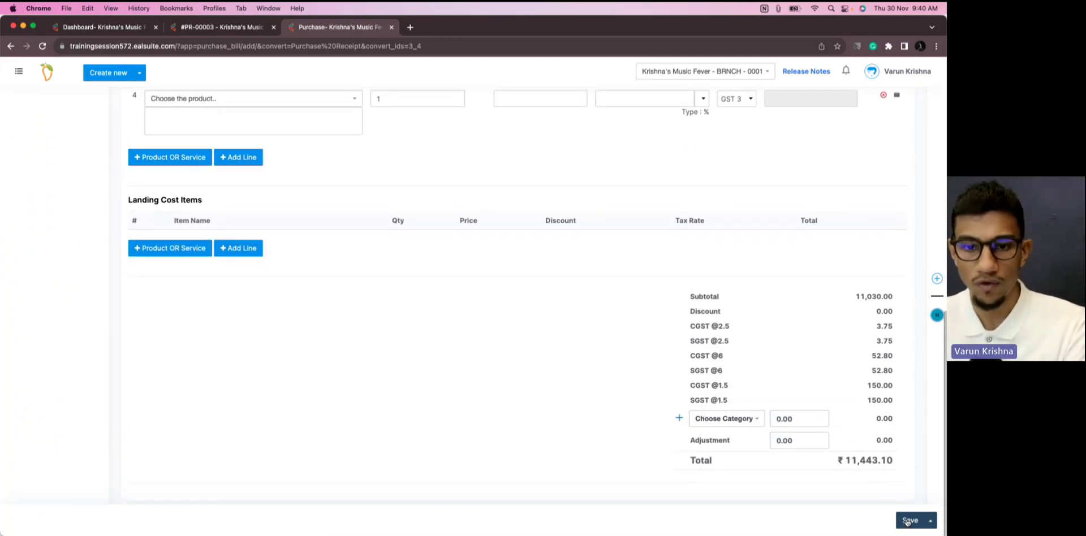
left_click(910, 520)
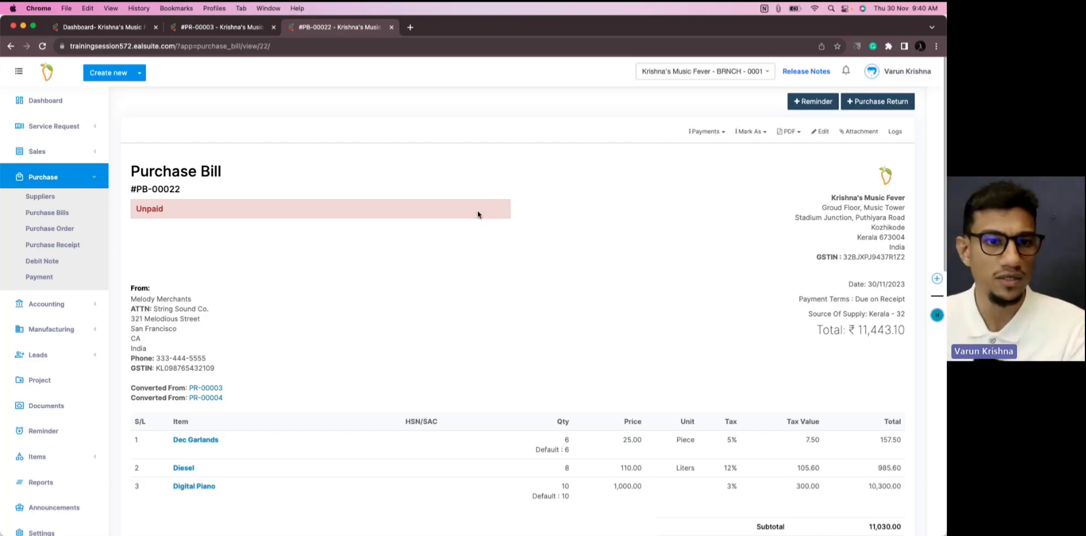
- Record the purchase bill's payment of 11443.1 from Petty Cash with Credit Card as the method, and save it
left_click(706, 132)
left_click(711, 149)
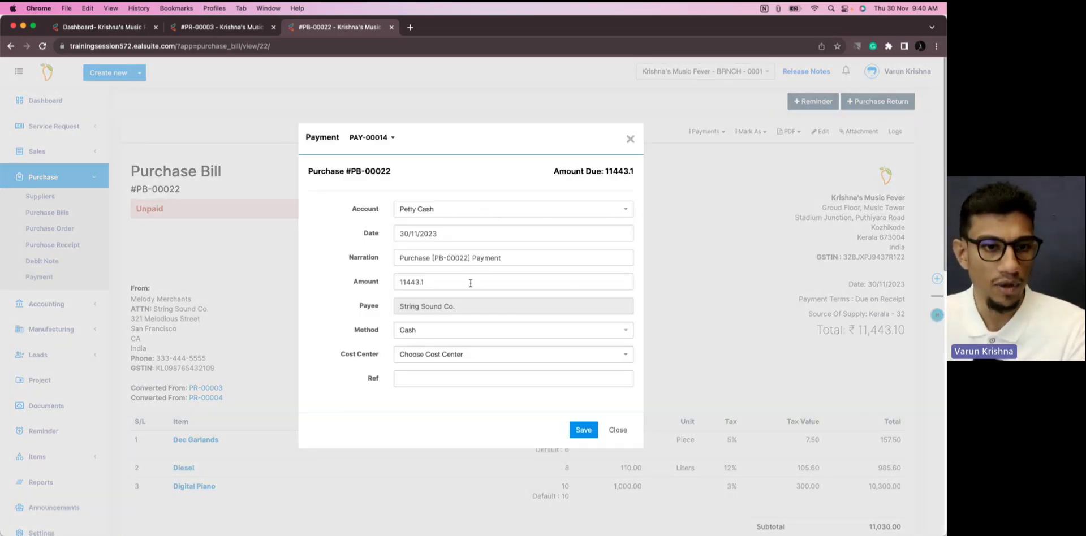
left_click(411, 281)
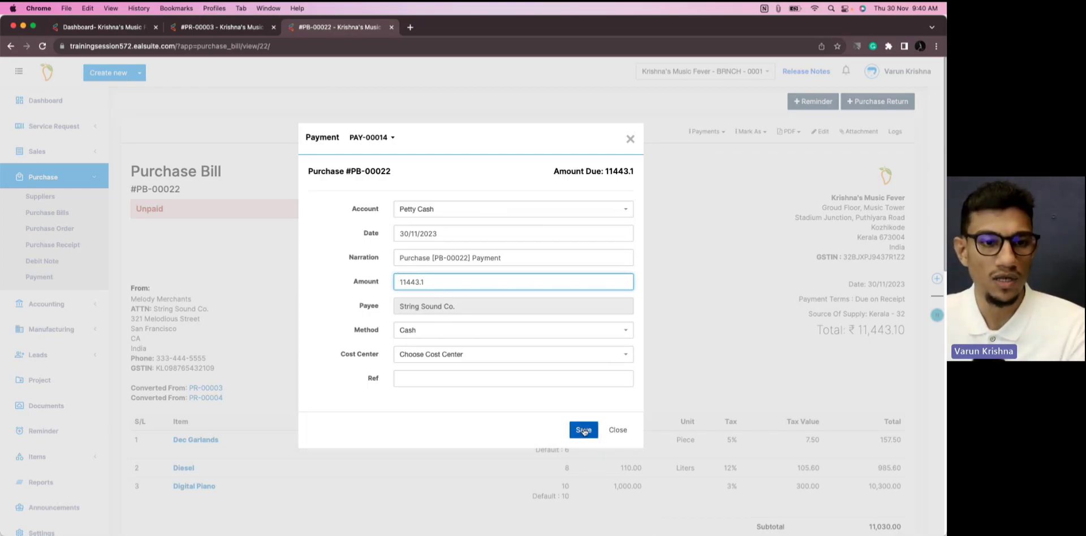
left_click(543, 330)
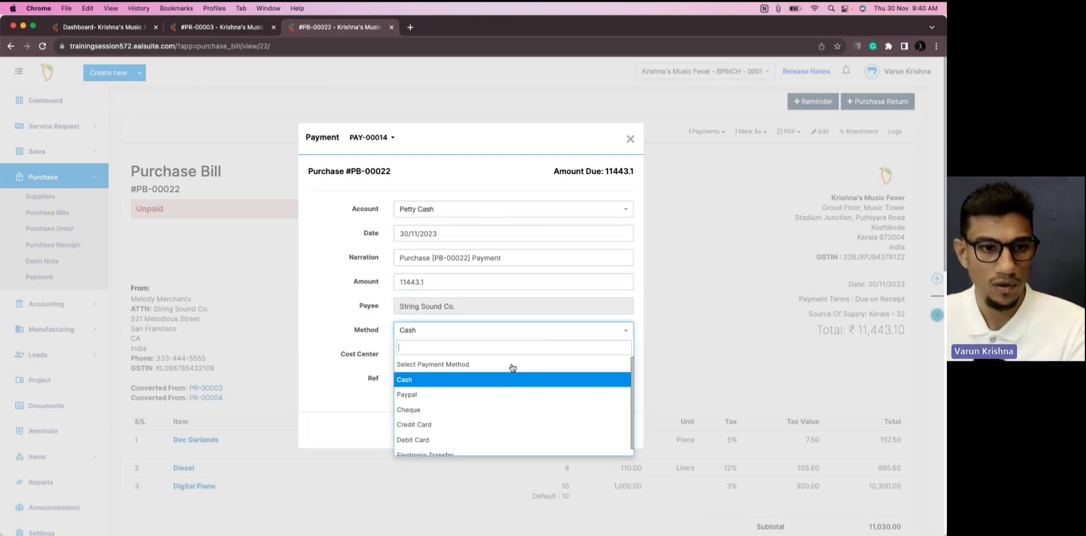
left_click(469, 425)
left_click(584, 430)
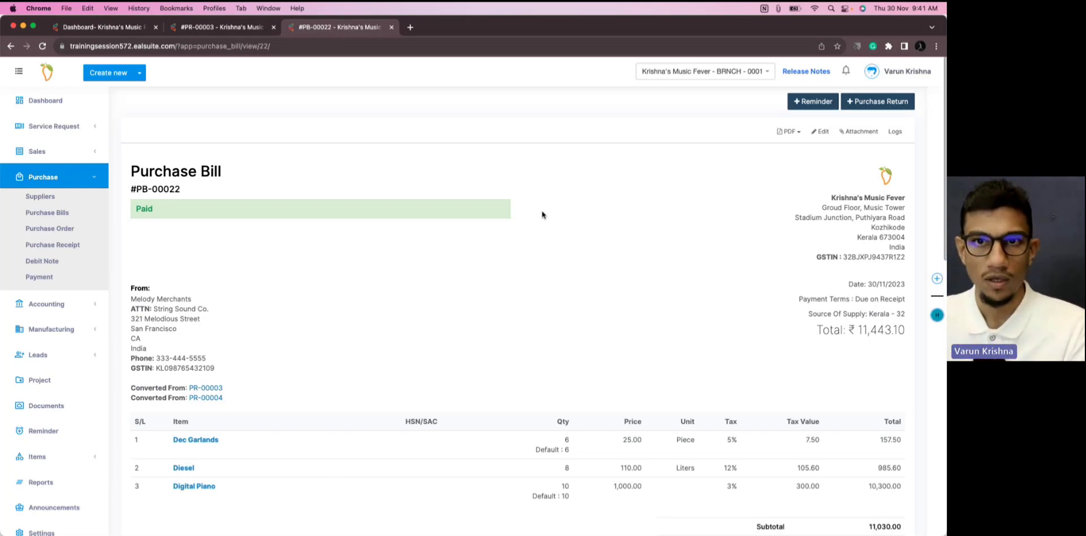
- Close the browser window, return to the slide show and advance to the New Series Manager slide
left_click(13, 27)
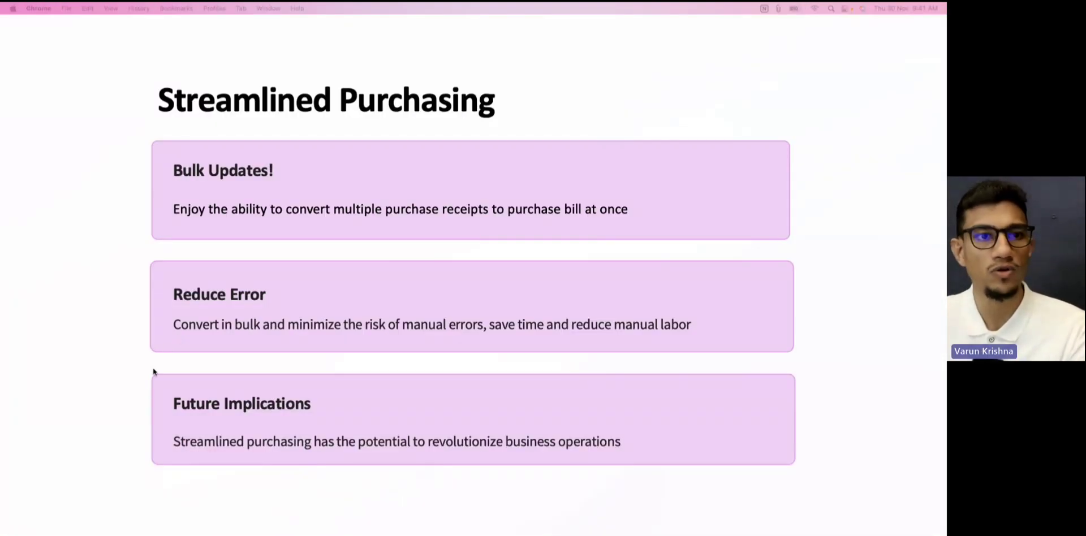
left_click(67, 404)
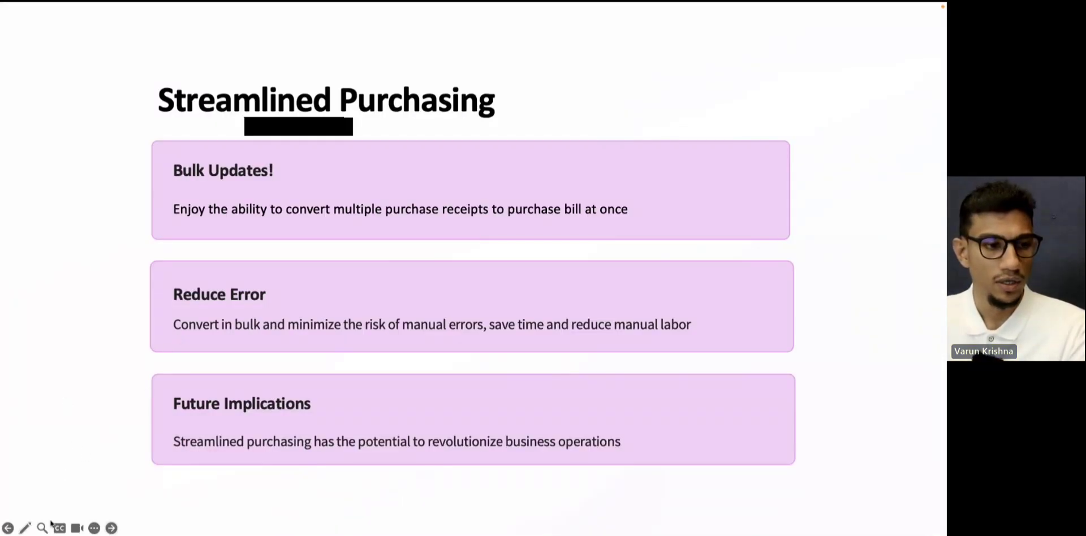
left_click(112, 528)
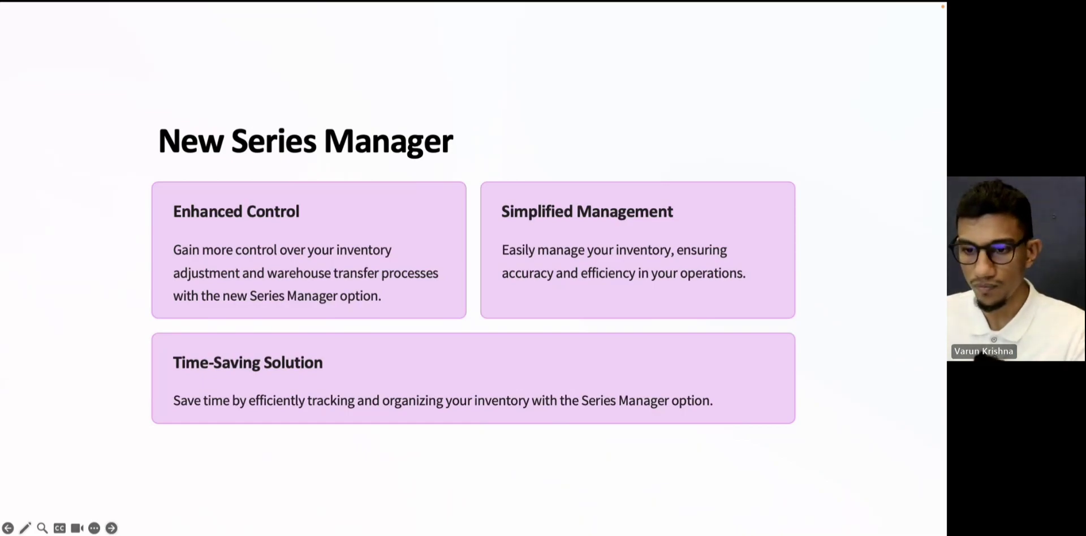
- Switch to a maximized EalSuite browser window and open the Series Manager in the master branch's settings
left_click_drag(875, 144, 275, 59)
double_click(363, 45)
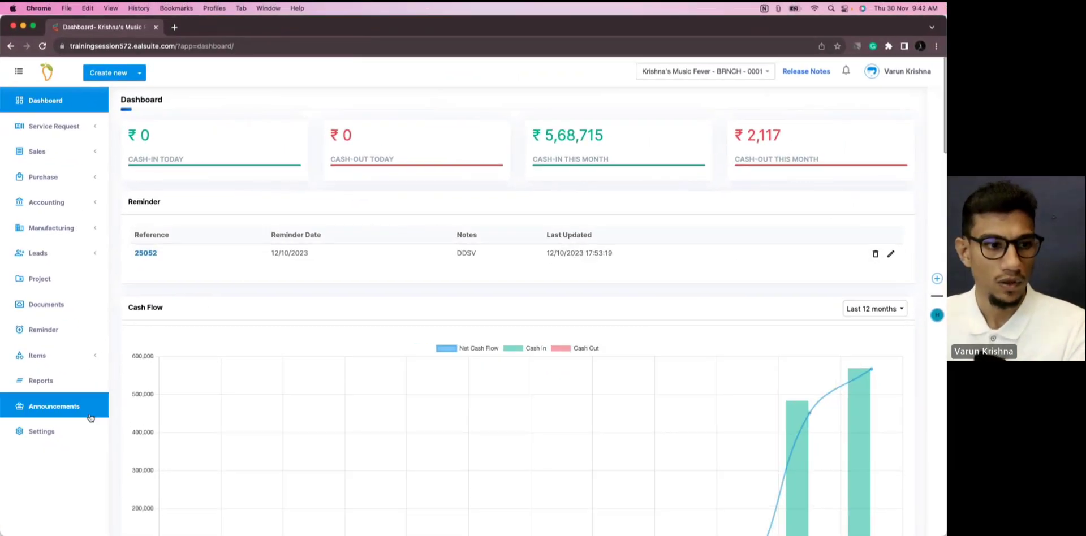
left_click(72, 439)
left_click(215, 30)
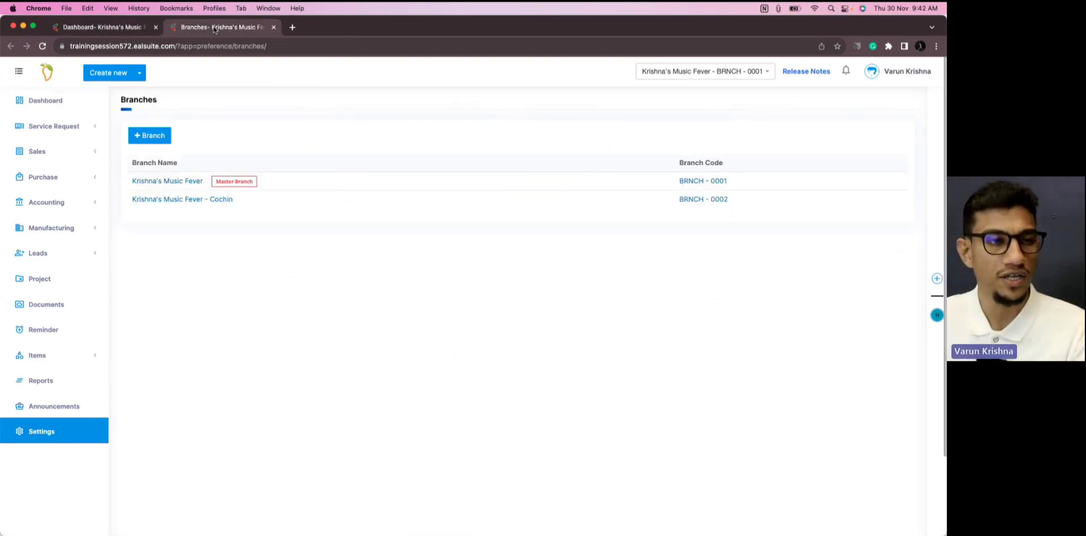
left_click(203, 182)
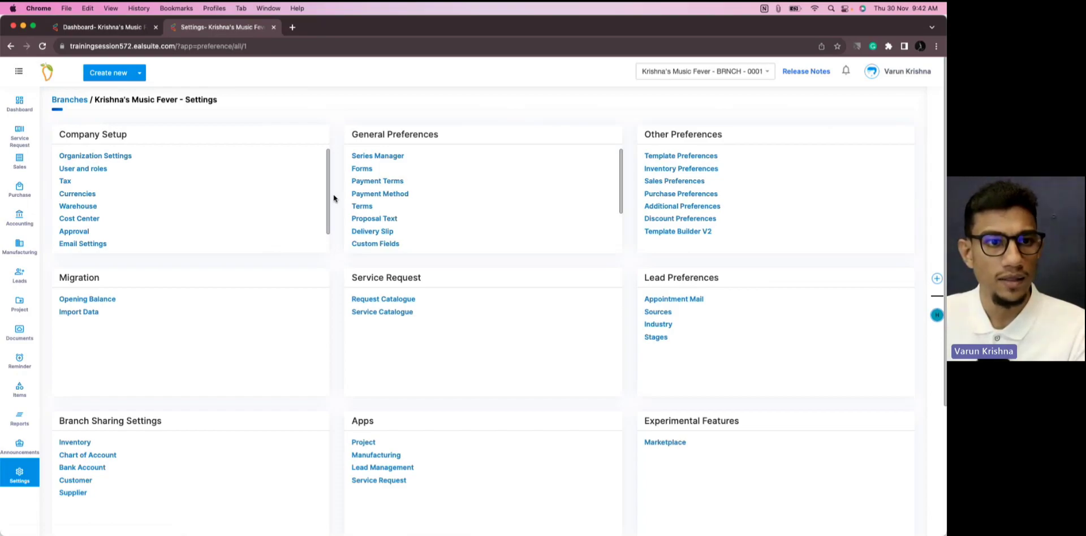
left_click(386, 156)
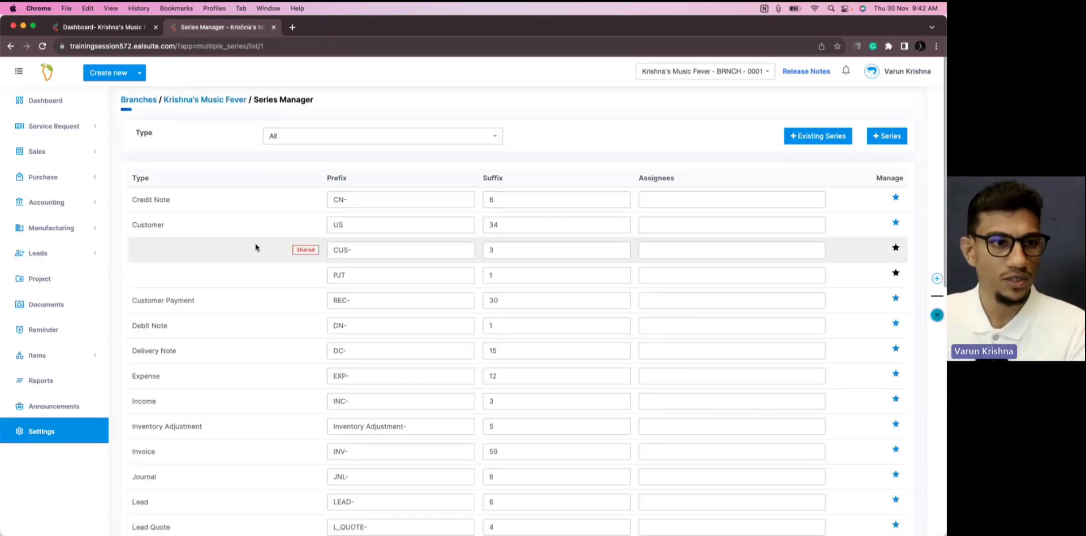
- Examine the prefixes and suffixes of the Inventory Adjustment and Warehouse Transfer series in the Series Manager
scroll(254, 245, "down", 2)
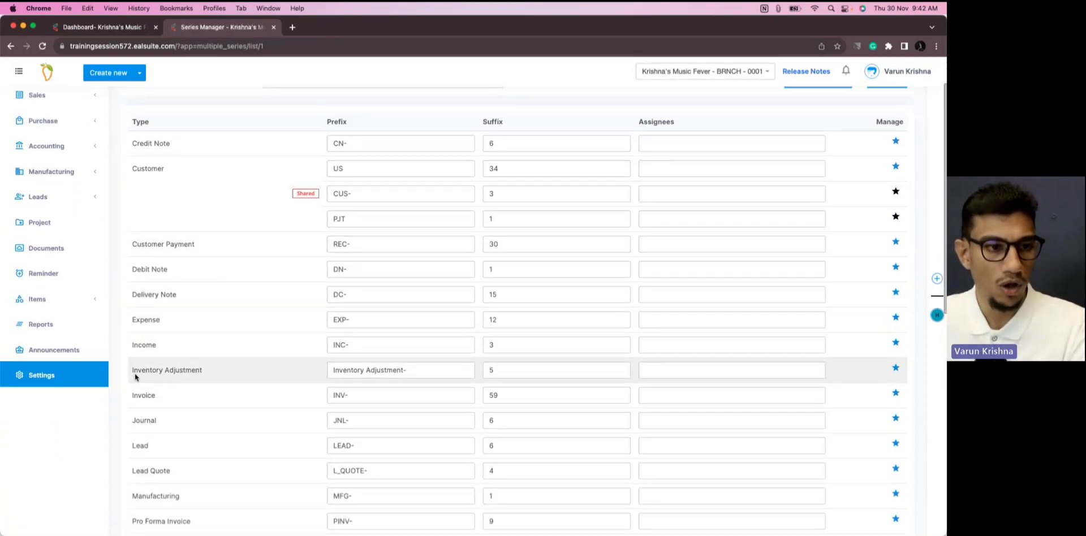
left_click_drag(132, 371, 211, 372)
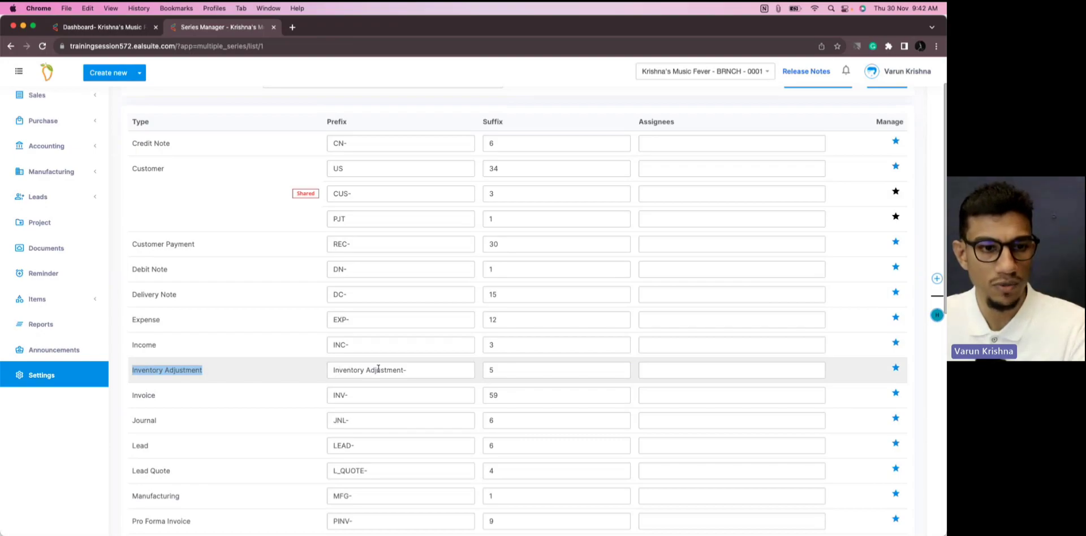
left_click(511, 373)
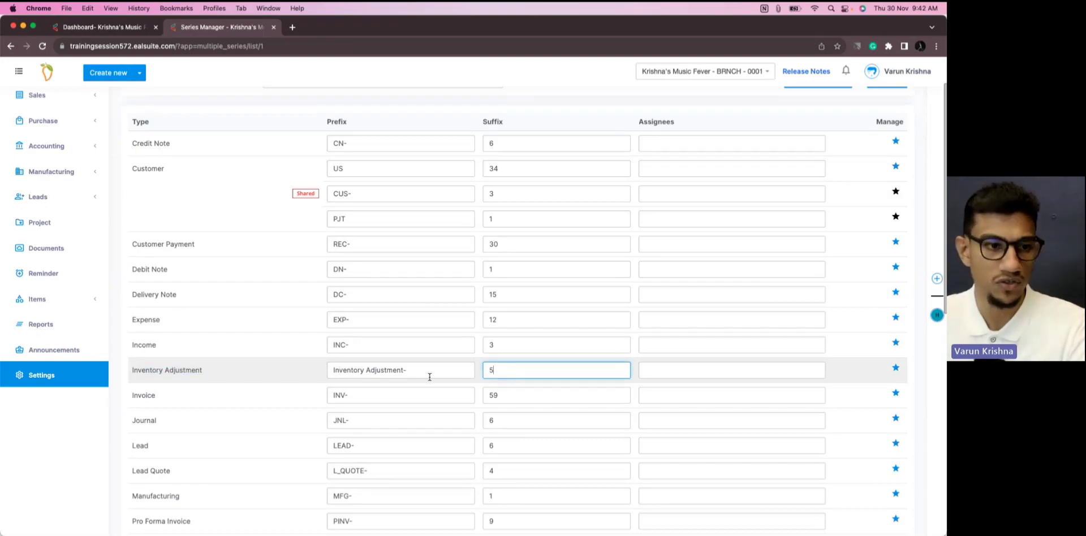
scroll(291, 300, "down", 10)
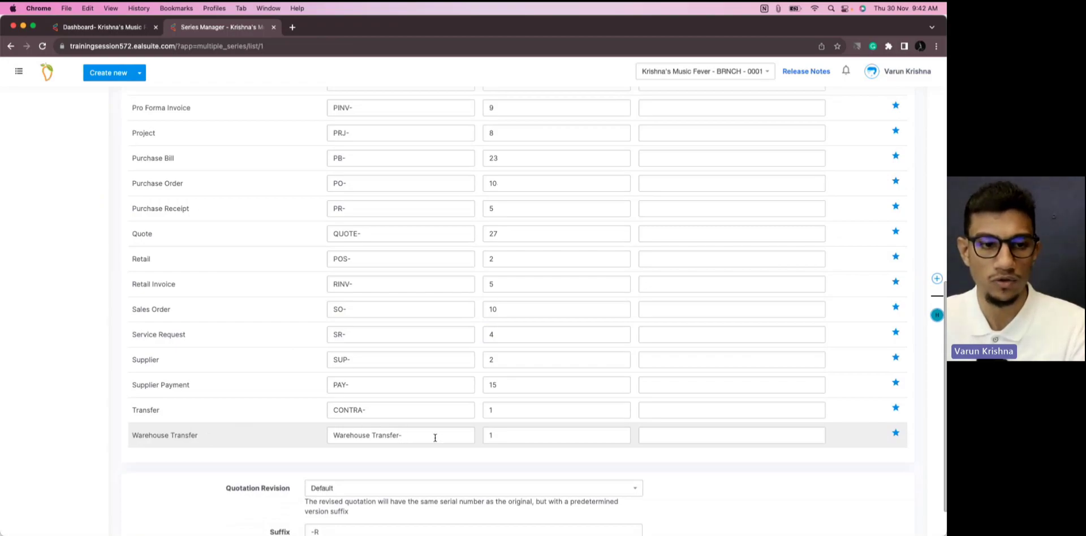
scroll(426, 277, "up", 10)
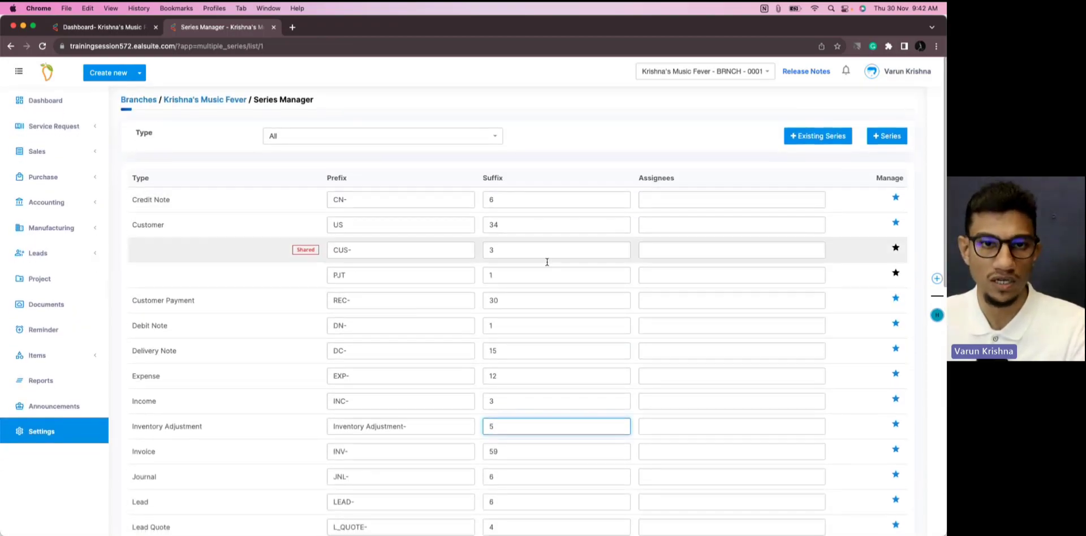
scroll(534, 356, "down", 10)
scroll(487, 368, "up", 10)
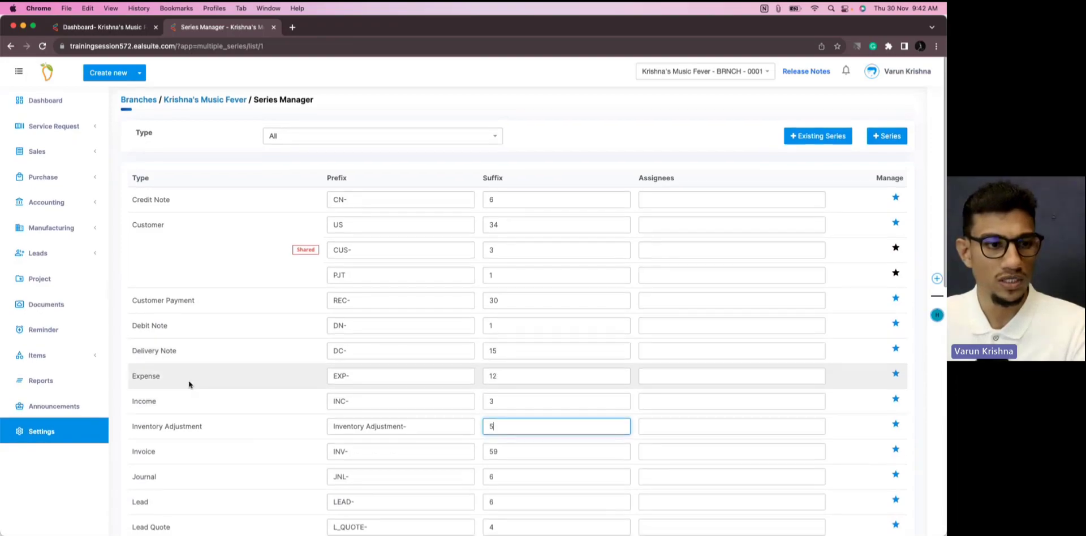
- Open the Inventory Adjustment and Warehouse Transfer lists in separate browser tabs and show the Inventory Adjustment list
left_click(69, 355)
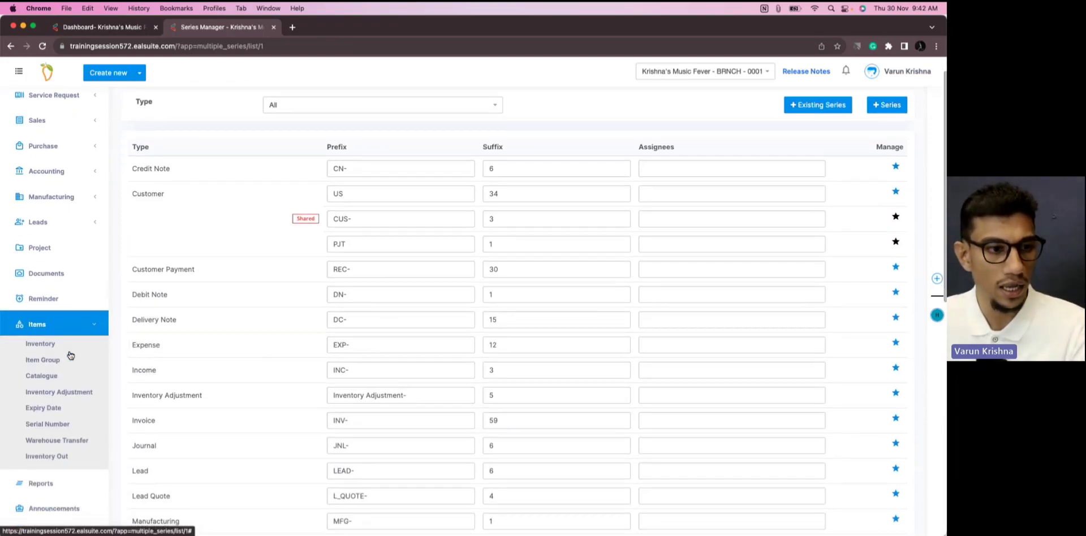
left_click(66, 393, "super")
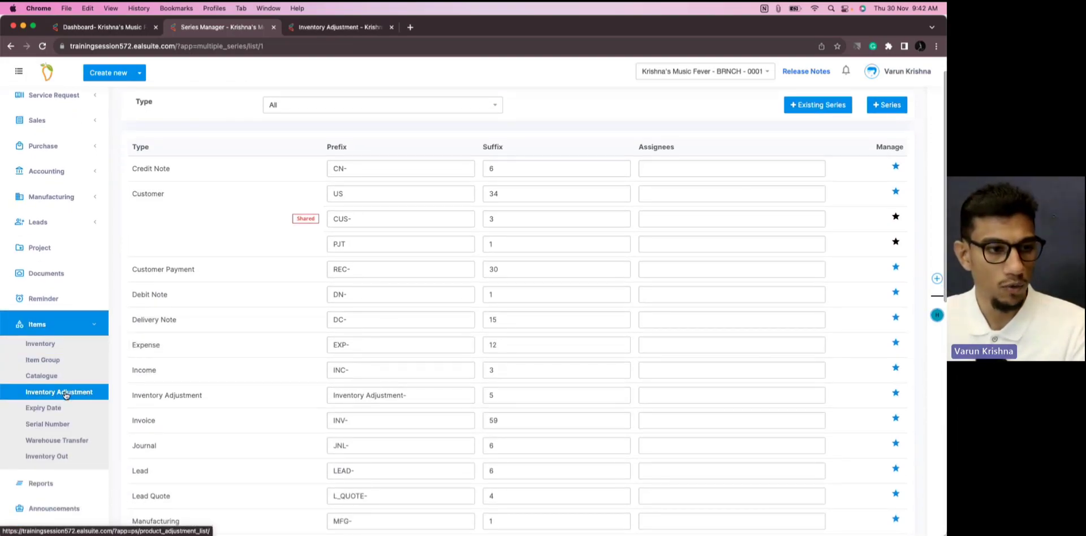
left_click(64, 441, "super")
left_click(324, 28)
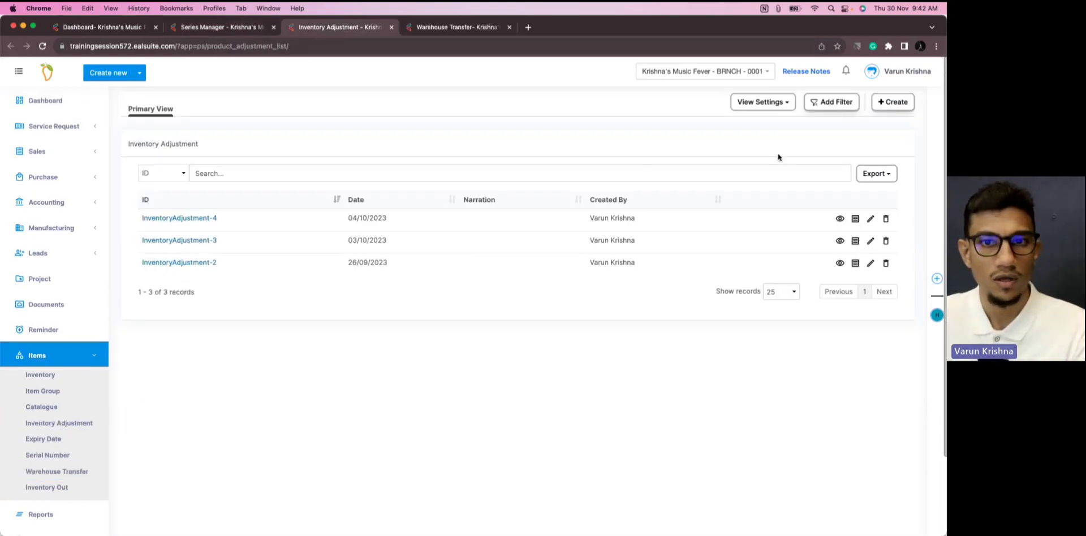
- Start a new inventory adjustment, check its series number options, and close its tab without saving
left_click(896, 102)
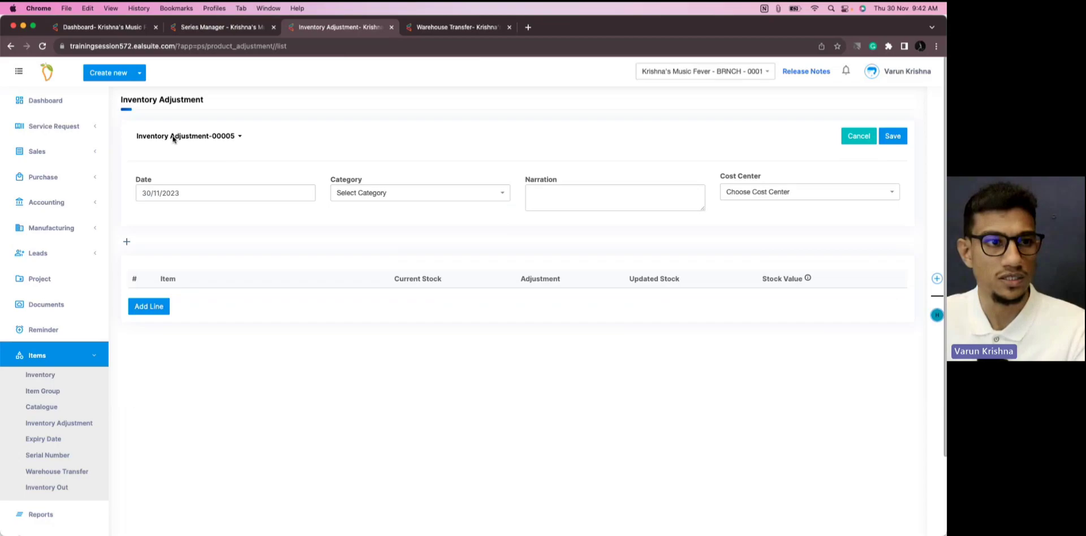
left_click(176, 138)
left_click(317, 134)
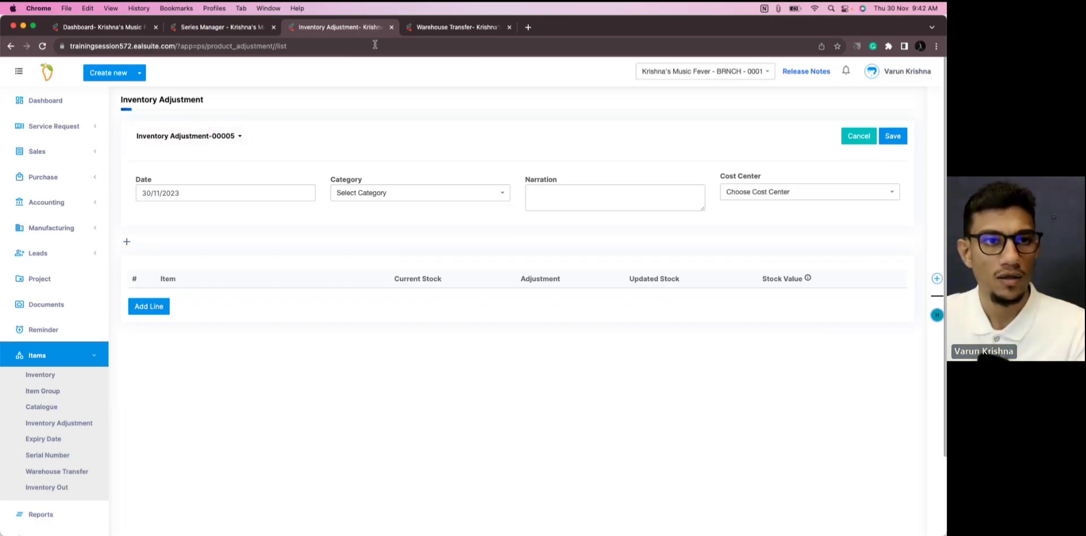
left_click(392, 27)
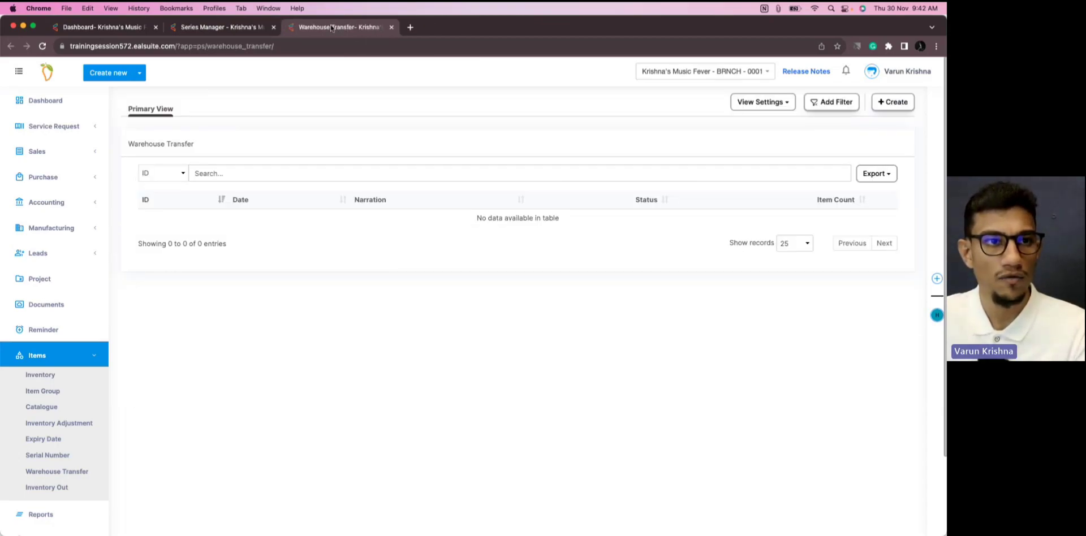
- Start a new warehouse transfer and check its available series numbers
left_click(892, 102)
left_click(226, 138)
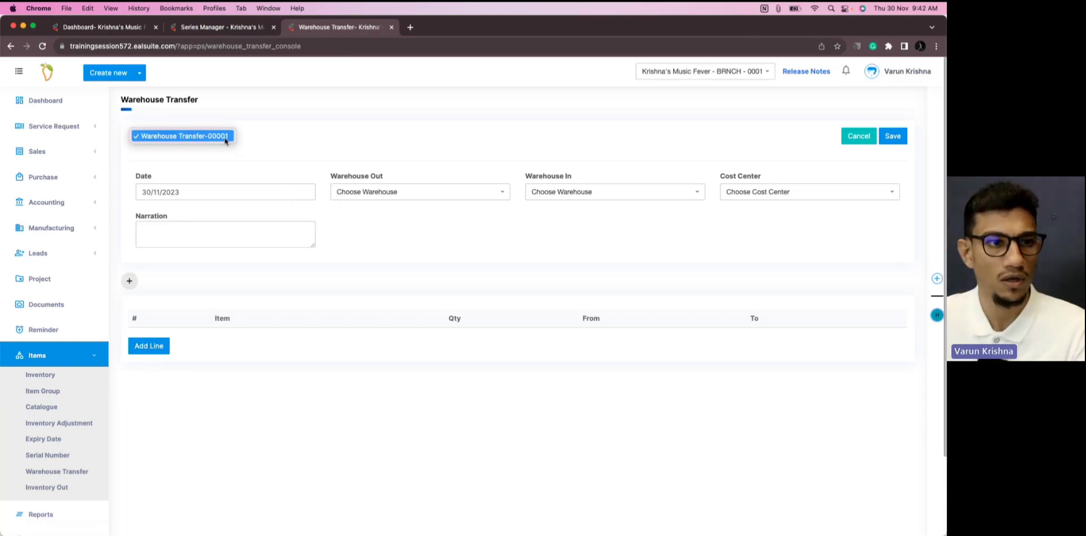
left_click(287, 139)
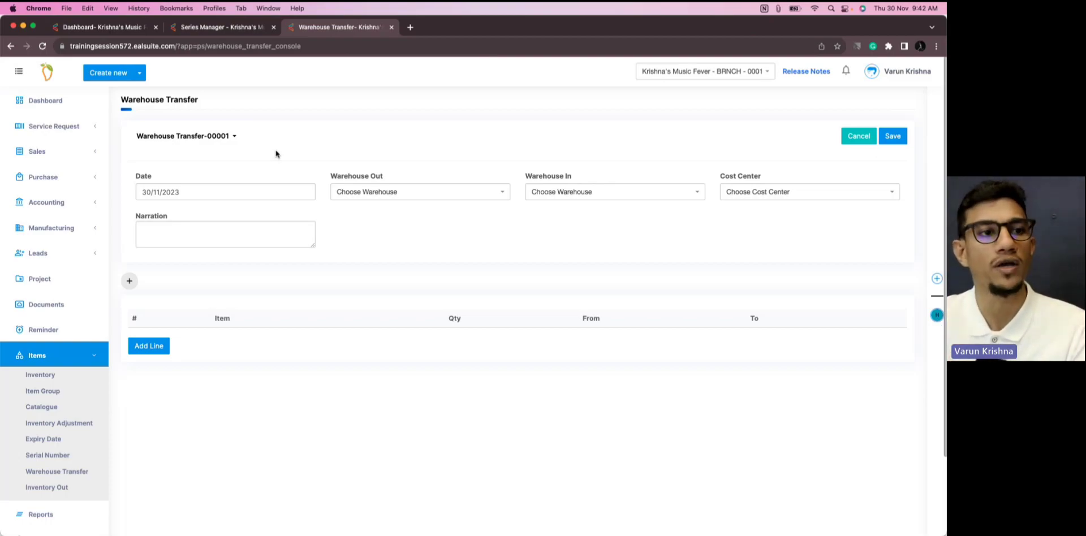
- Close the browser window, discarding the unsaved warehouse transfer, and advance the slide show to Enhanced Lead Management
left_click(37, 356)
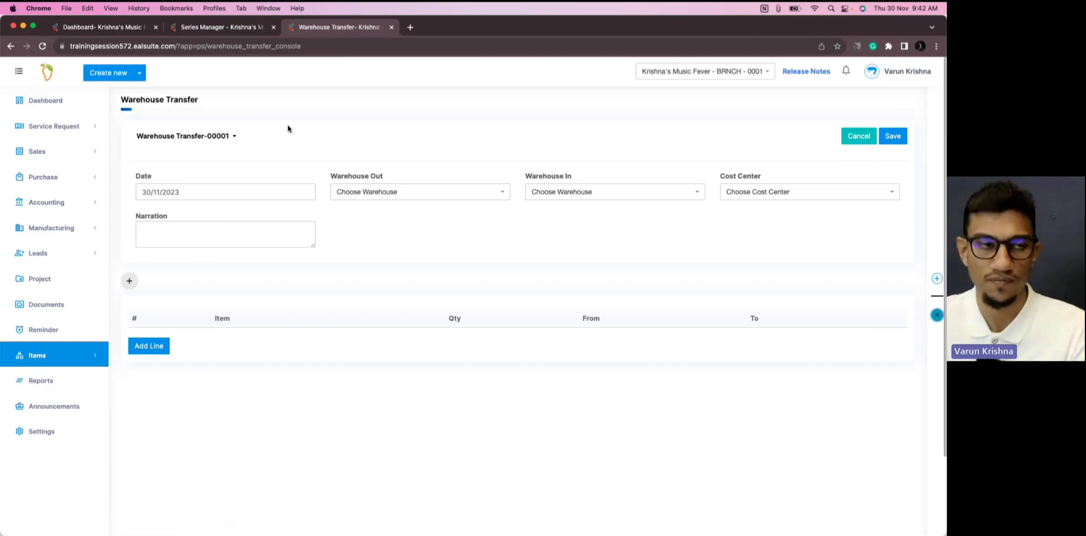
left_click(13, 26)
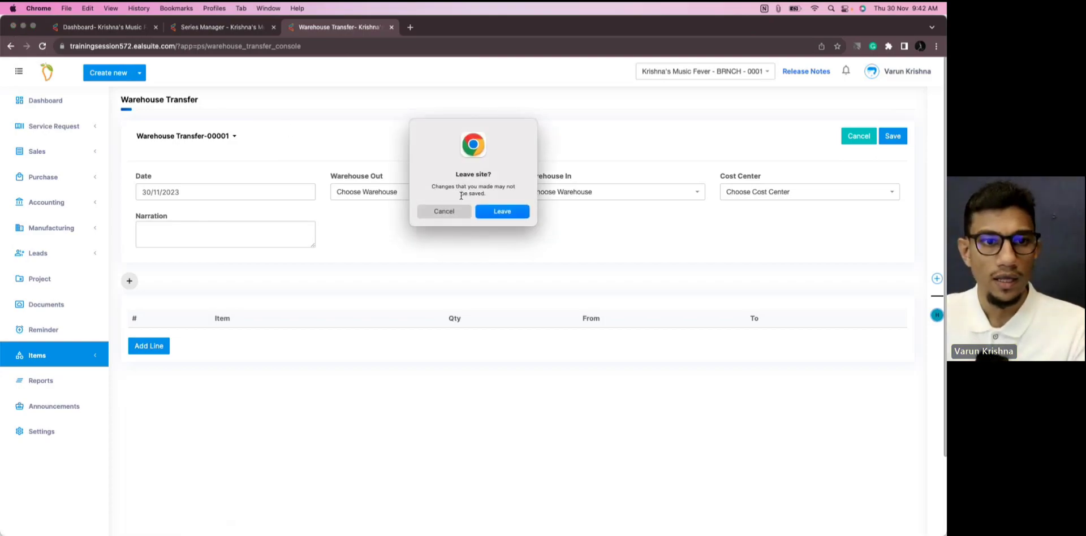
left_click(504, 211)
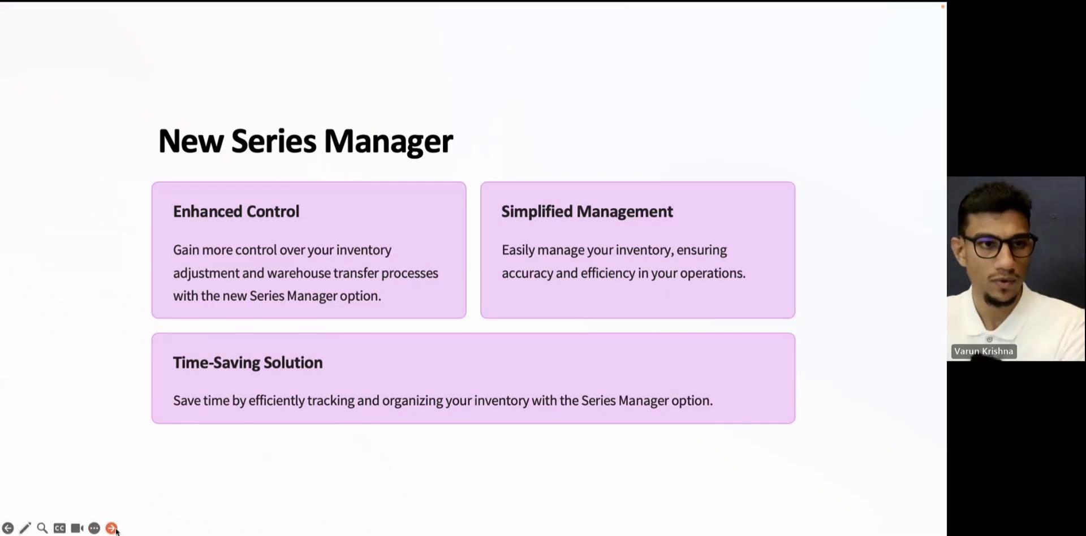
left_click(112, 528)
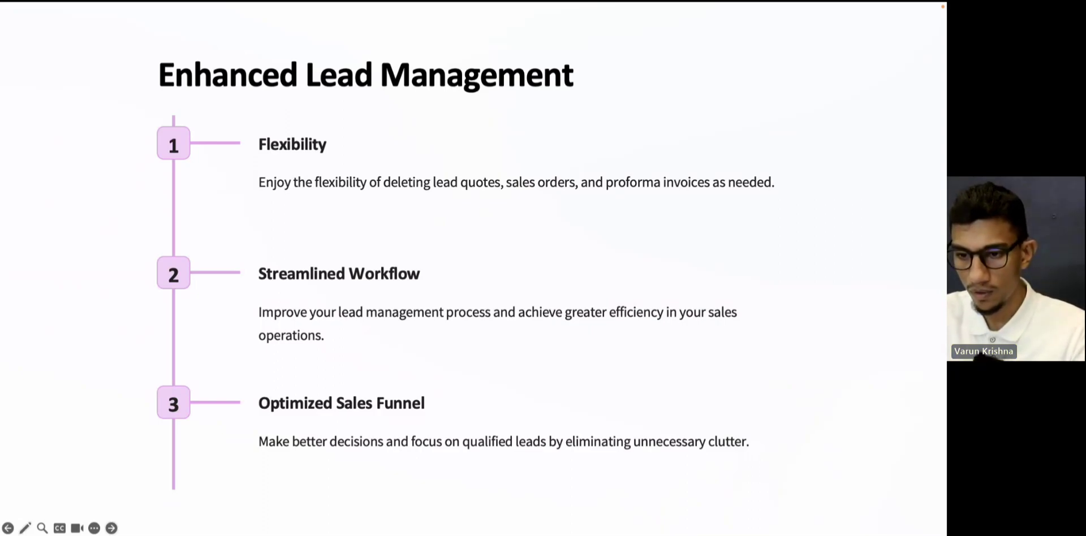
- Switch to the EalSuite browser window, maximize it, and open the lead quotes list in a new tab
key("super+Tab")
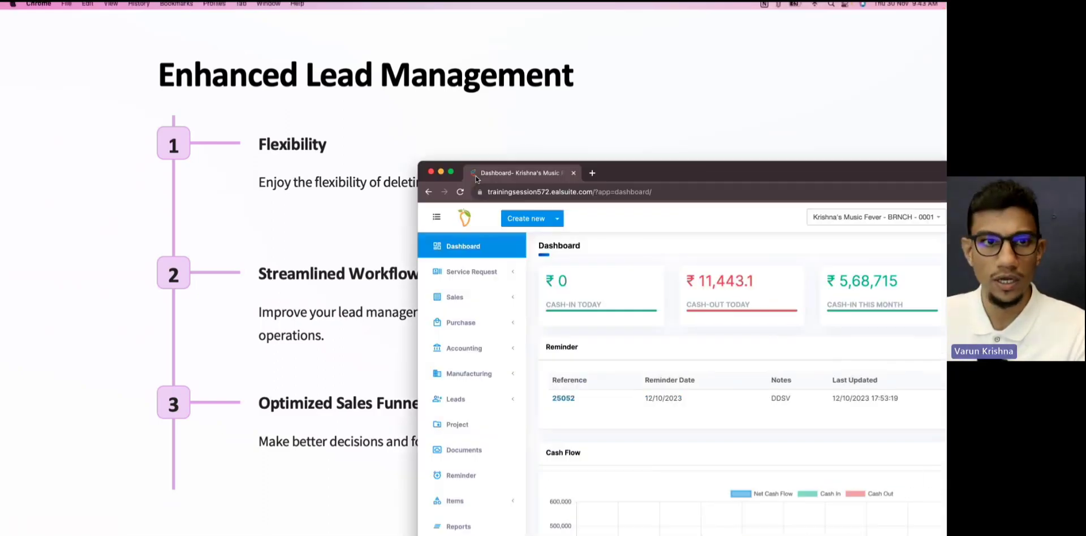
double_click(641, 63)
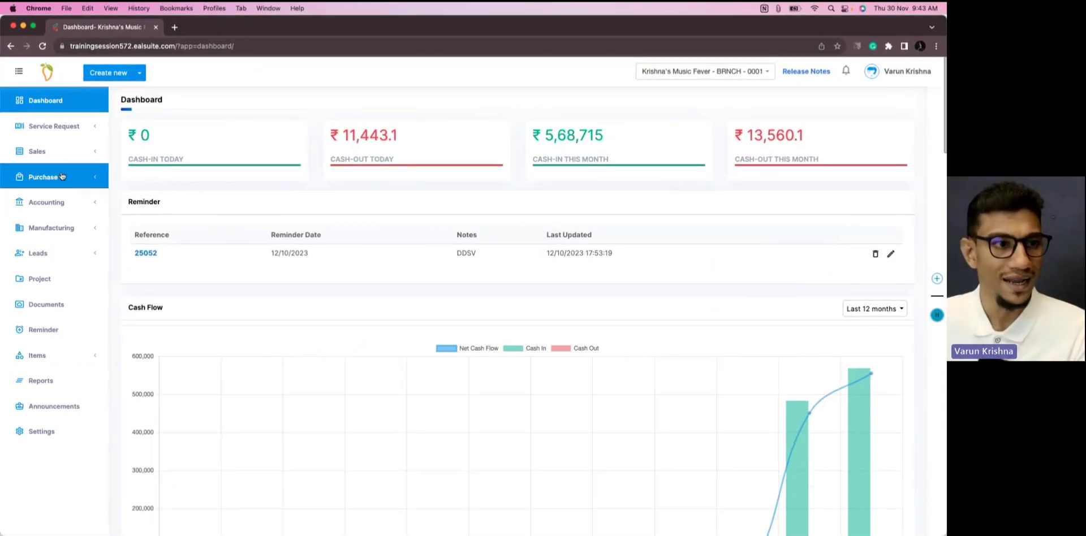
left_click(65, 259)
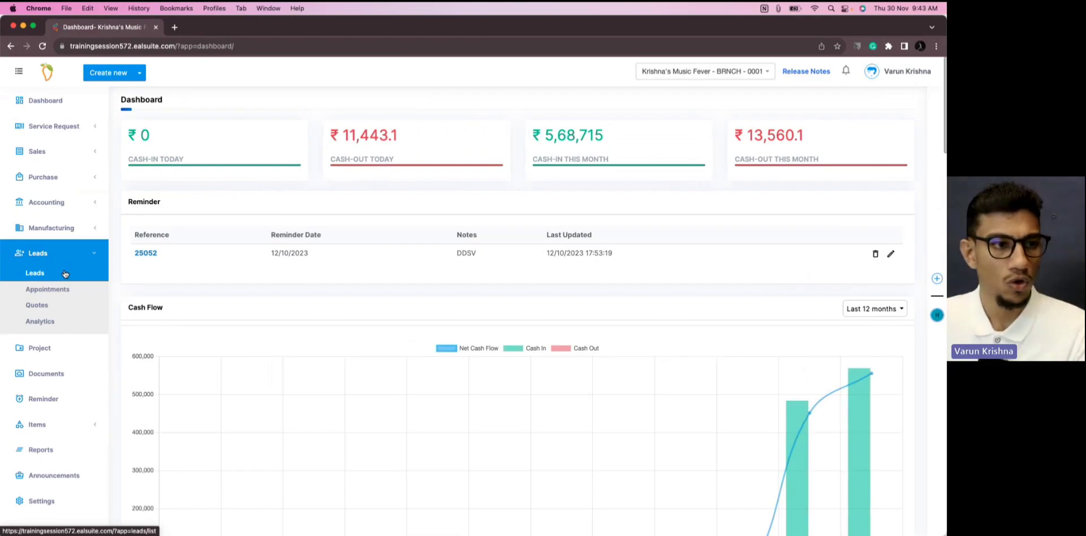
left_click(60, 305, "super")
left_click(71, 257)
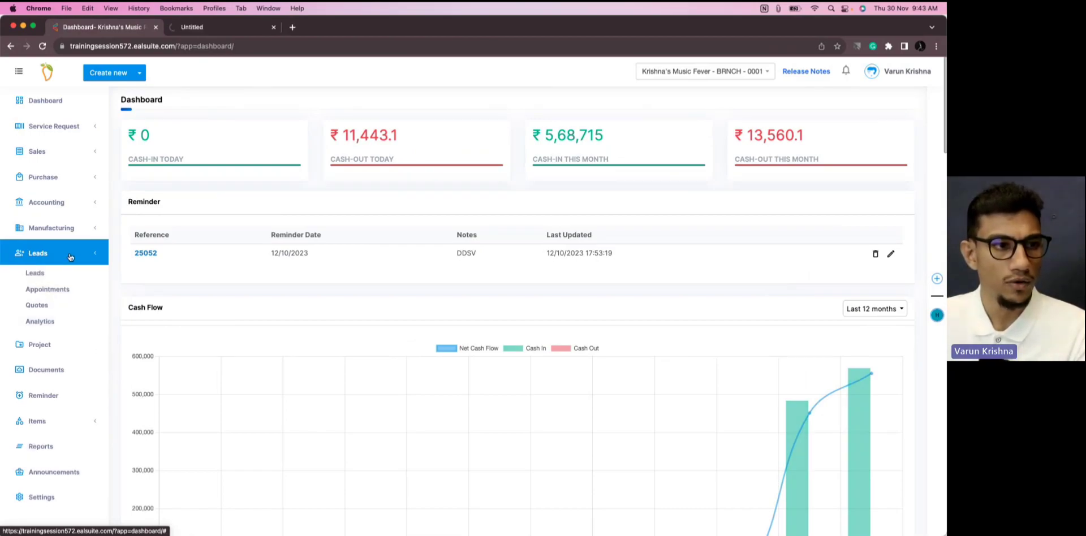
- Open the sales order and pro forma invoice lists in new tabs, and show the lead quotes list
left_click(46, 151)
left_click(54, 219, "super")
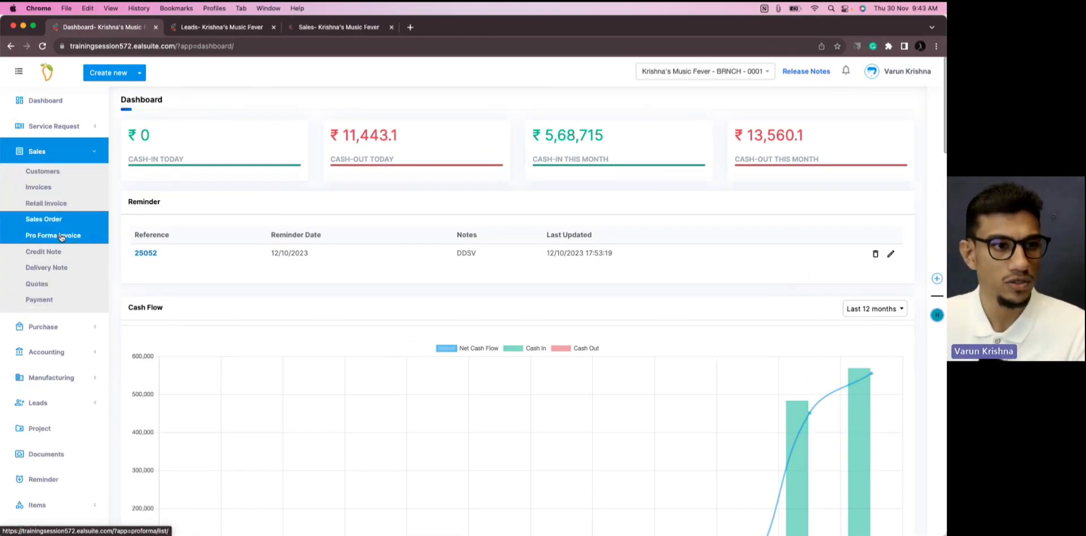
left_click(61, 237, "super")
left_click(198, 28)
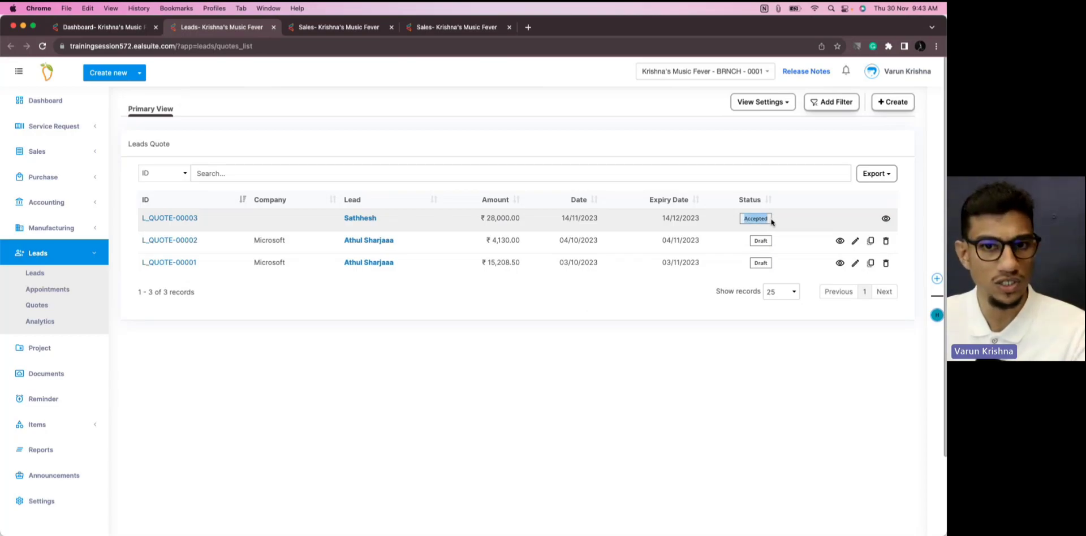
- Delete the draft lead quote L_QUOTE-00002 from the lead quotes list
left_click(835, 342)
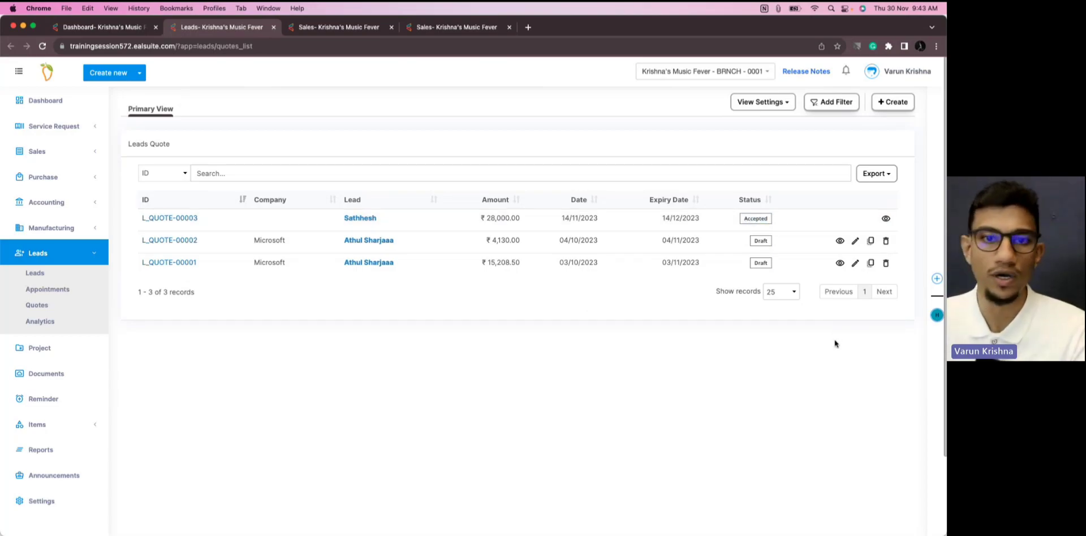
left_click(887, 241)
left_click(597, 314)
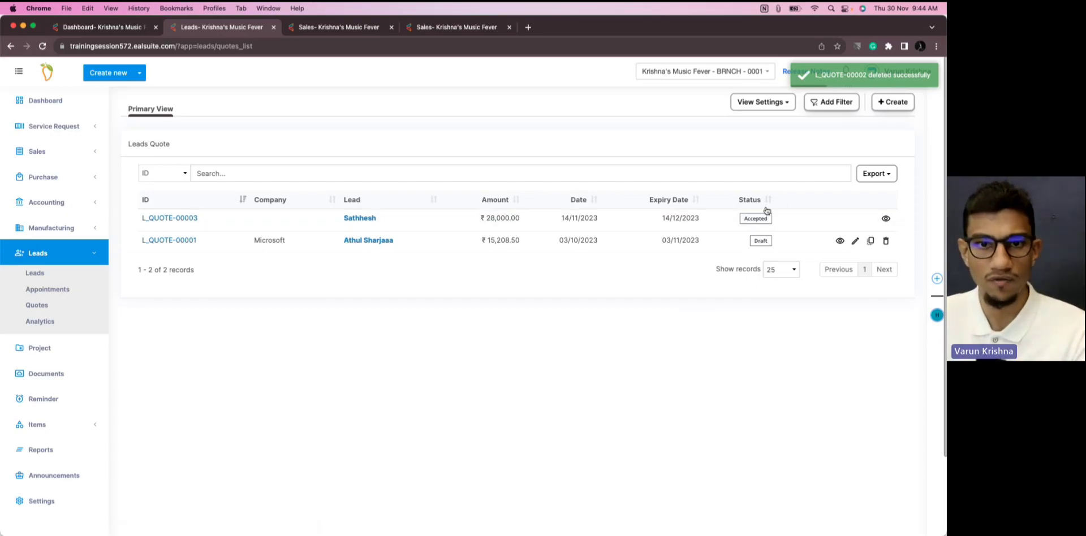
- Start a new lead quote, choosing the lead in the Quotation given stage and keeping the Draft status
left_click(893, 102)
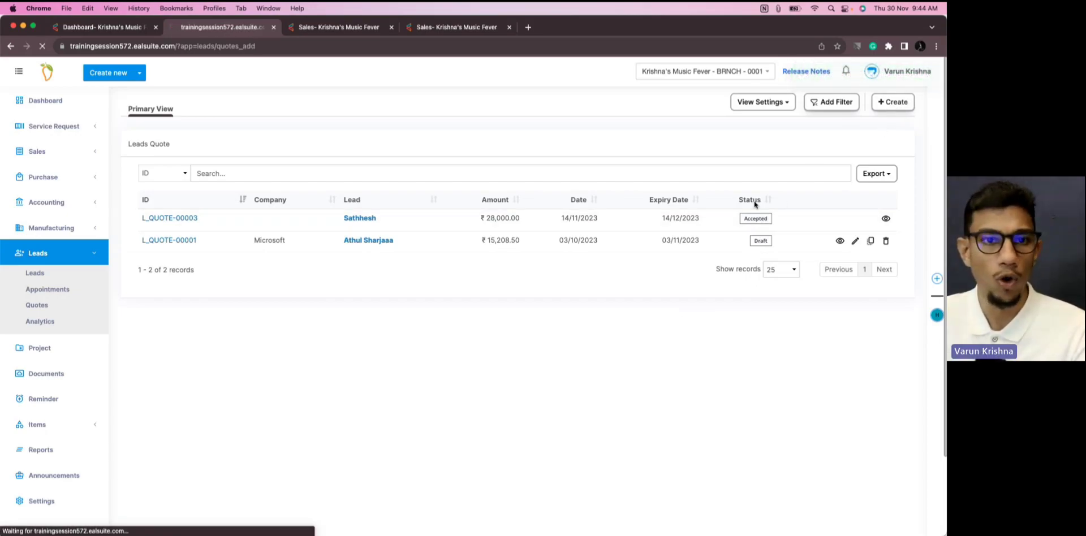
left_click(308, 185)
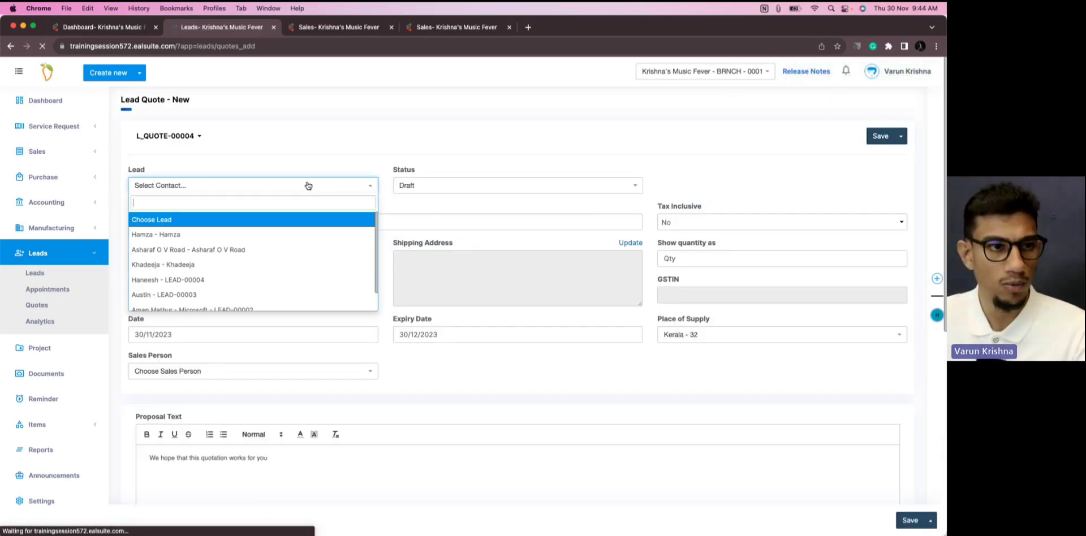
left_click(238, 264)
left_click(428, 185)
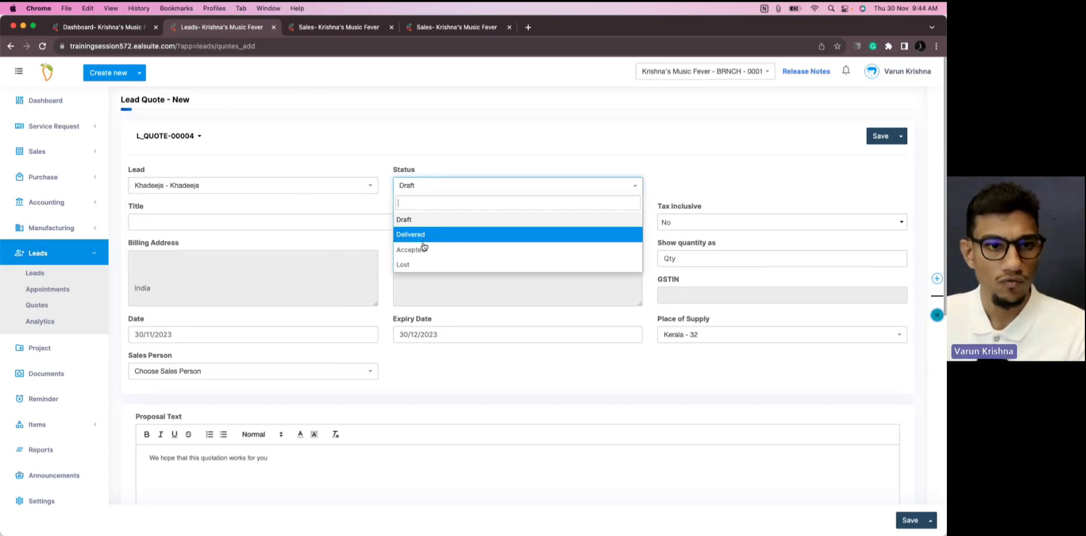
left_click(421, 220)
- Add one Digital Drum Pad (ITM - 09) to the lead quote and save it
scroll(423, 223, "down", 5)
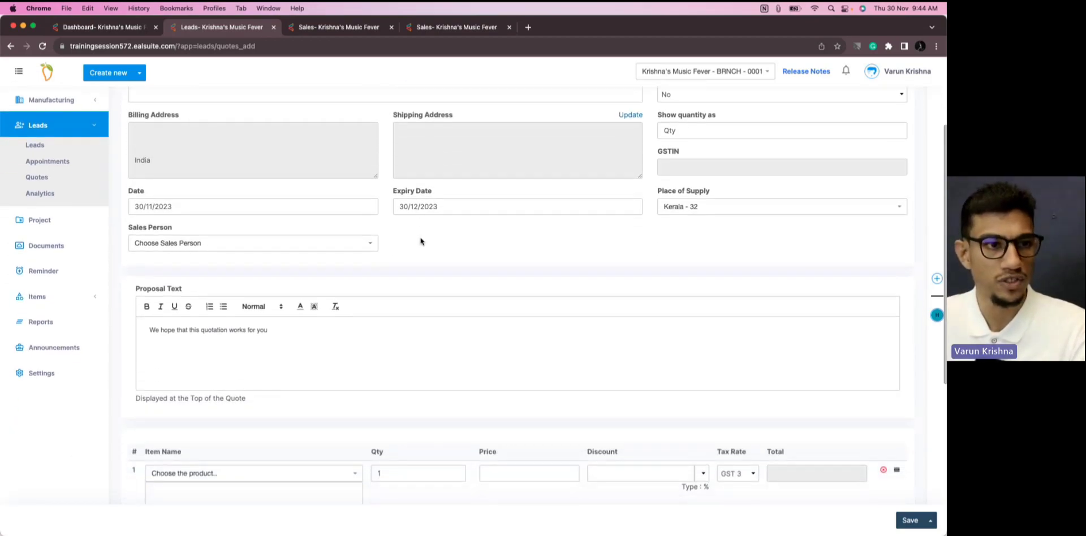
scroll(243, 339, "down", 2)
left_click(189, 439)
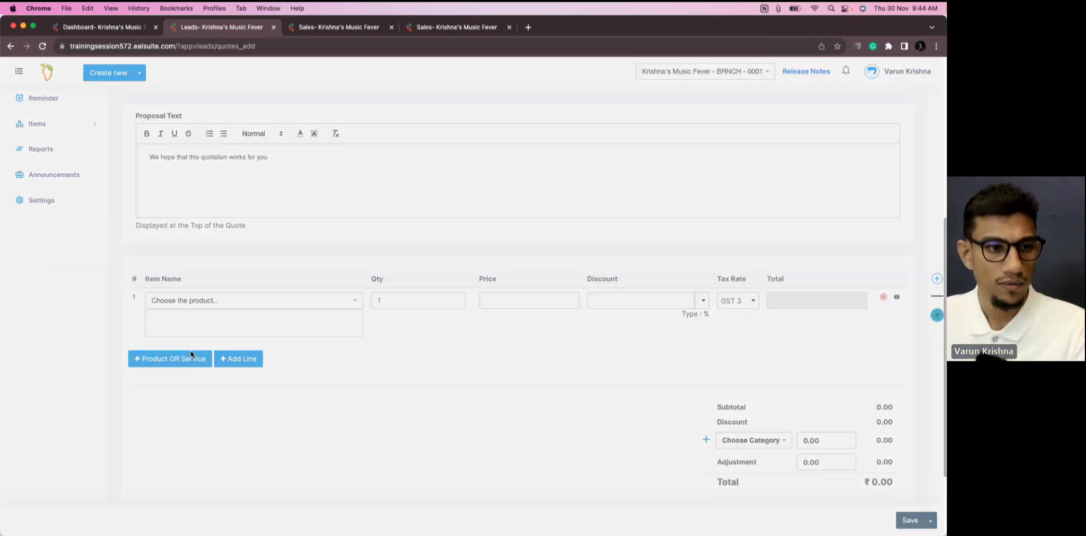
scroll(142, 375, "down", 2)
scroll(142, 375, "down", 2)
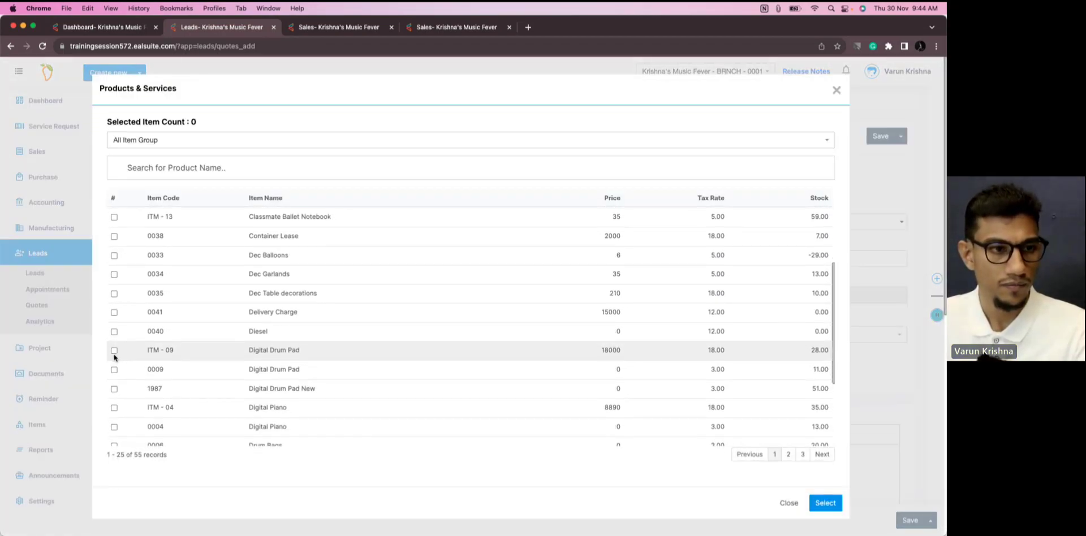
left_click(114, 350)
left_click(824, 503)
scroll(370, 381, "down", 8)
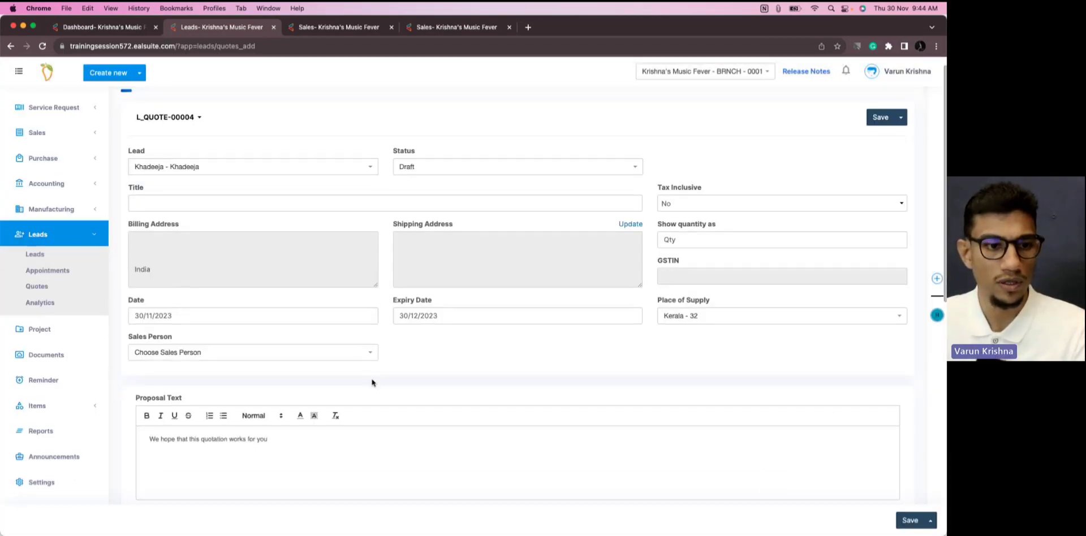
scroll(736, 408, "down", 1)
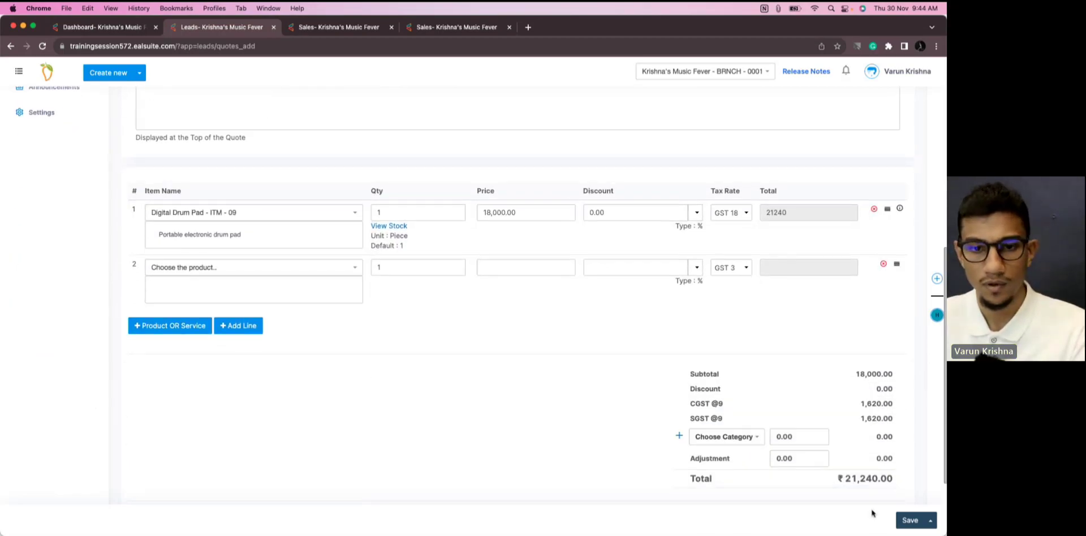
left_click(905, 520)
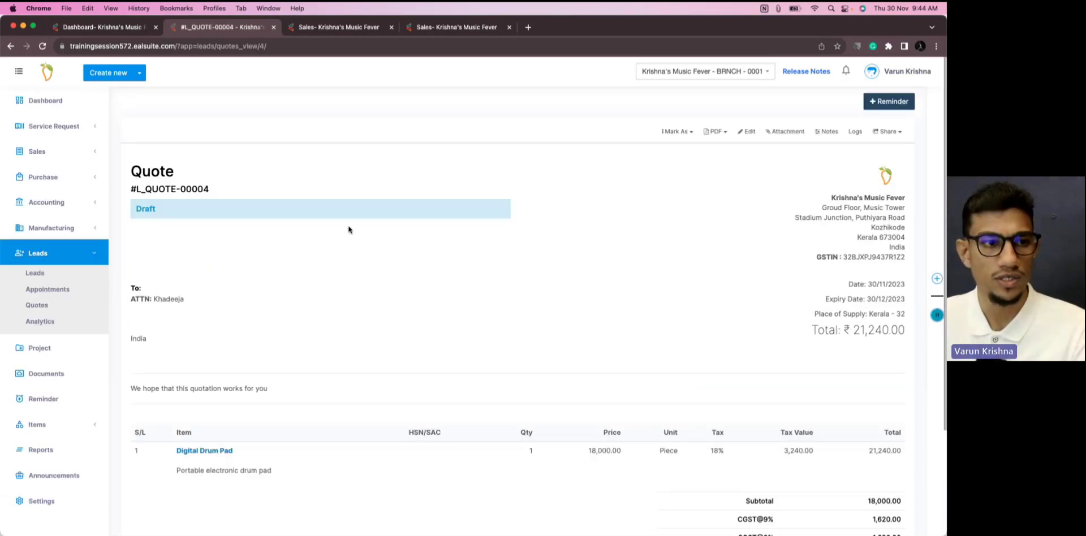
- Open quote L_QUOTE-00004 from the lead quotes list and mark it as Delivered
left_click(74, 274)
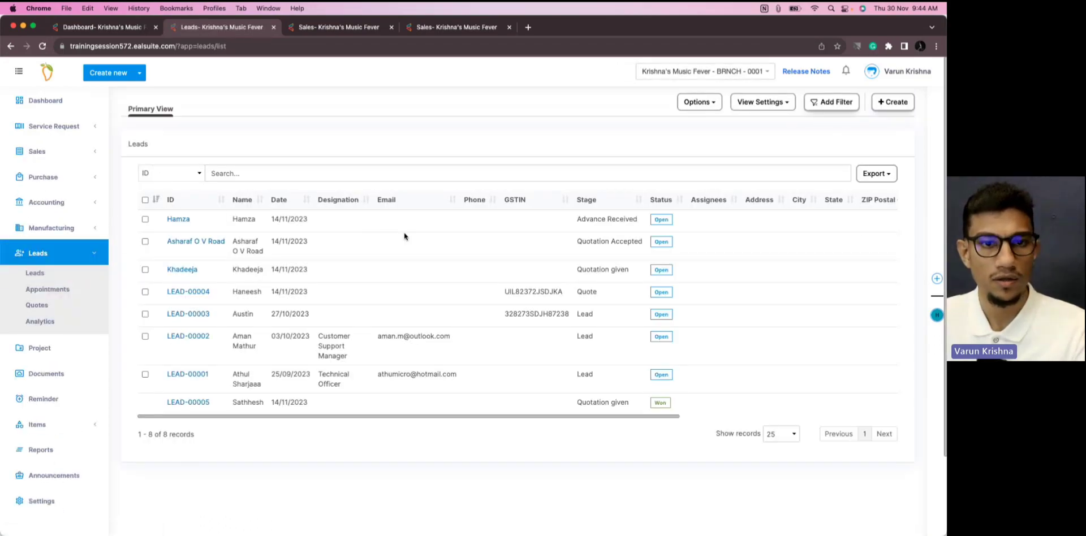
left_click(63, 305)
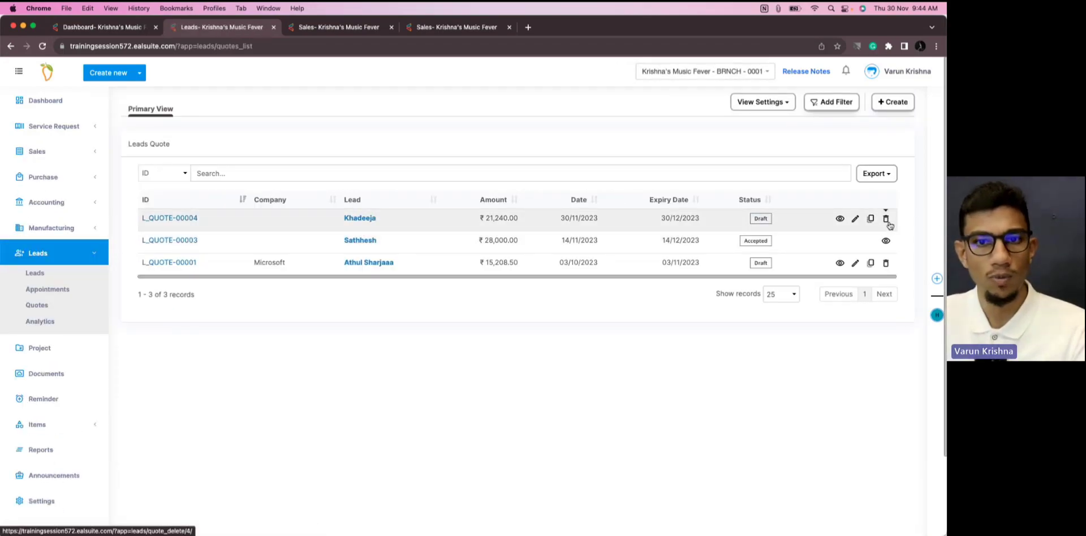
left_click(196, 220)
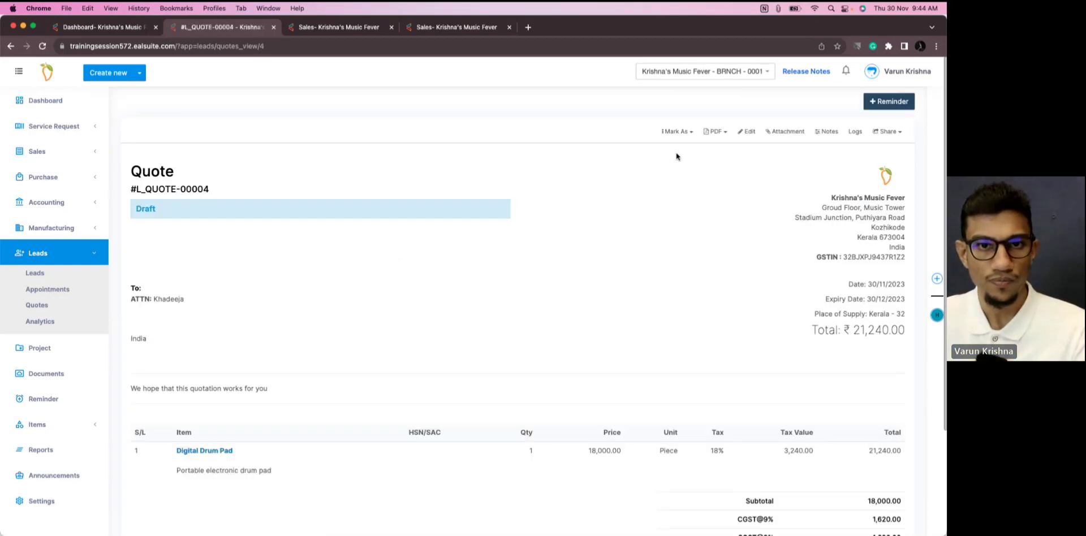
left_click(677, 131)
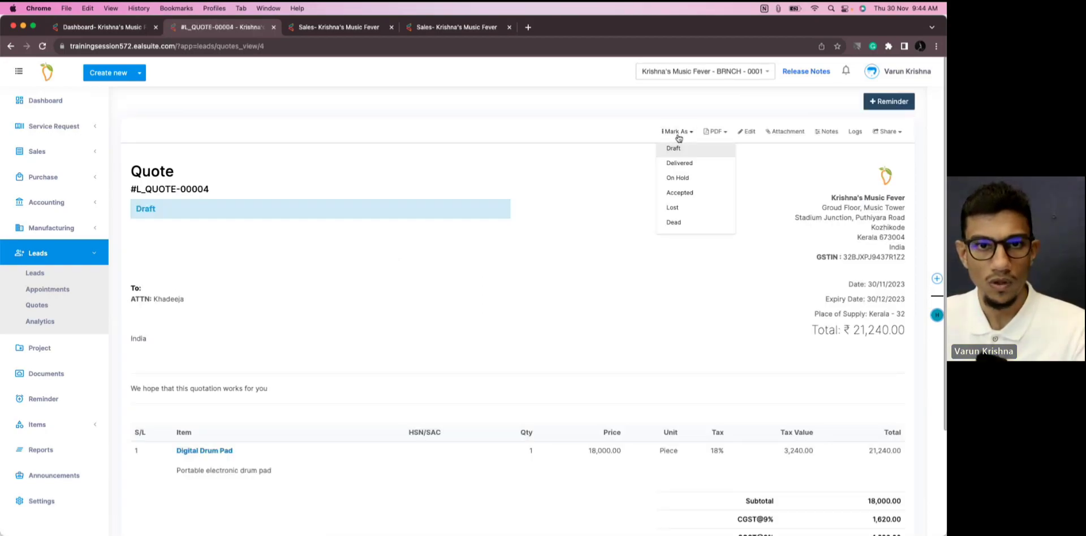
left_click(685, 164)
left_click(590, 315)
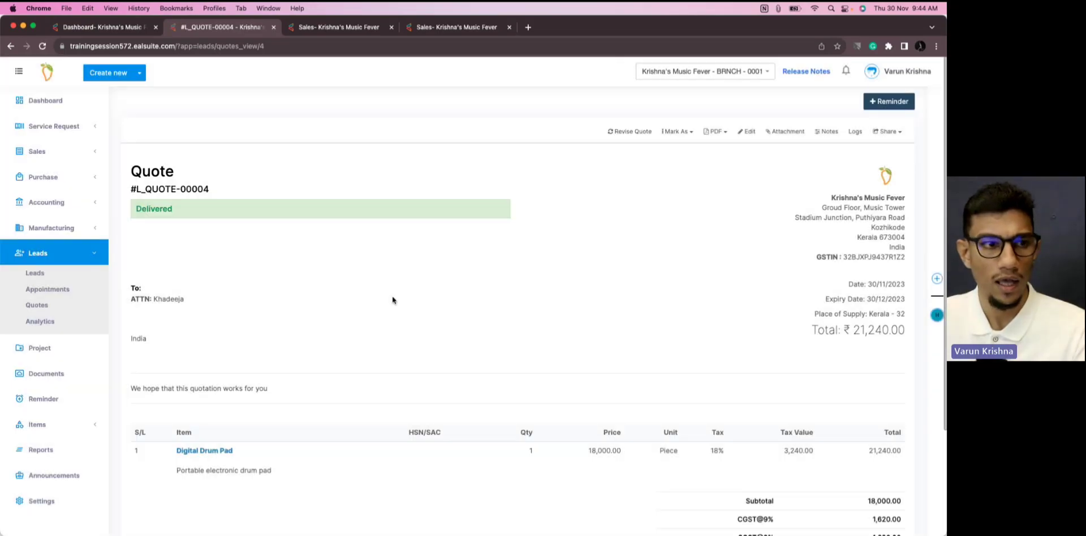
- Check the lead quotes list in a new tab, and mark quote L_QUOTE-00004 as Accepted
left_click(55, 310, "super")
left_click(340, 27)
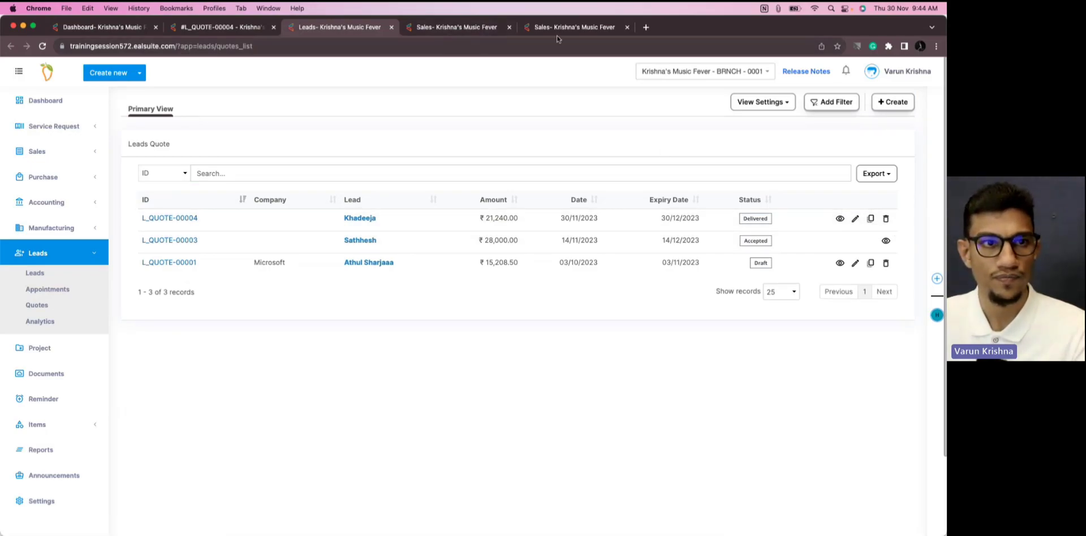
left_click(199, 27)
left_click(677, 131)
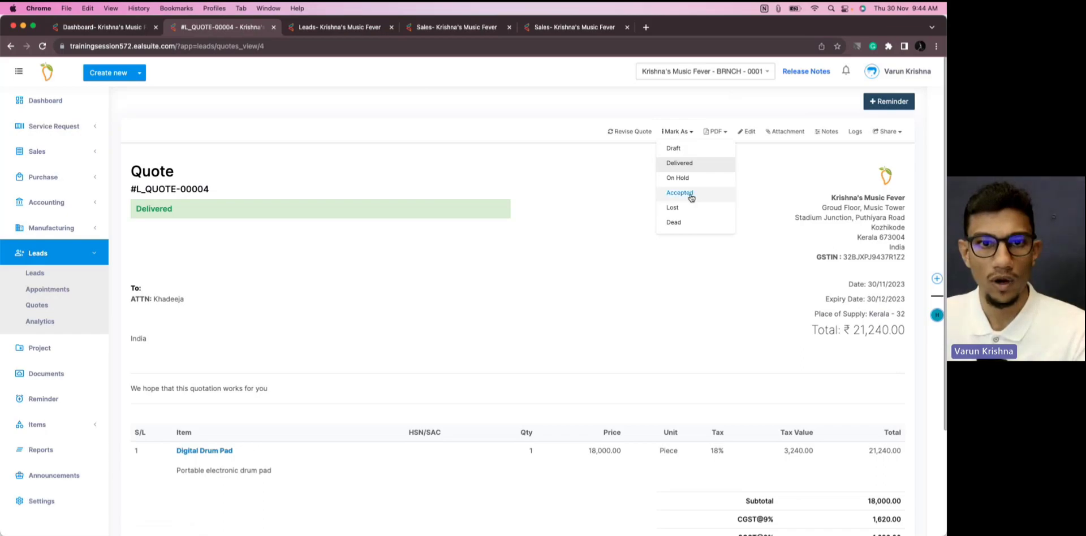
left_click(679, 193)
left_click(592, 317)
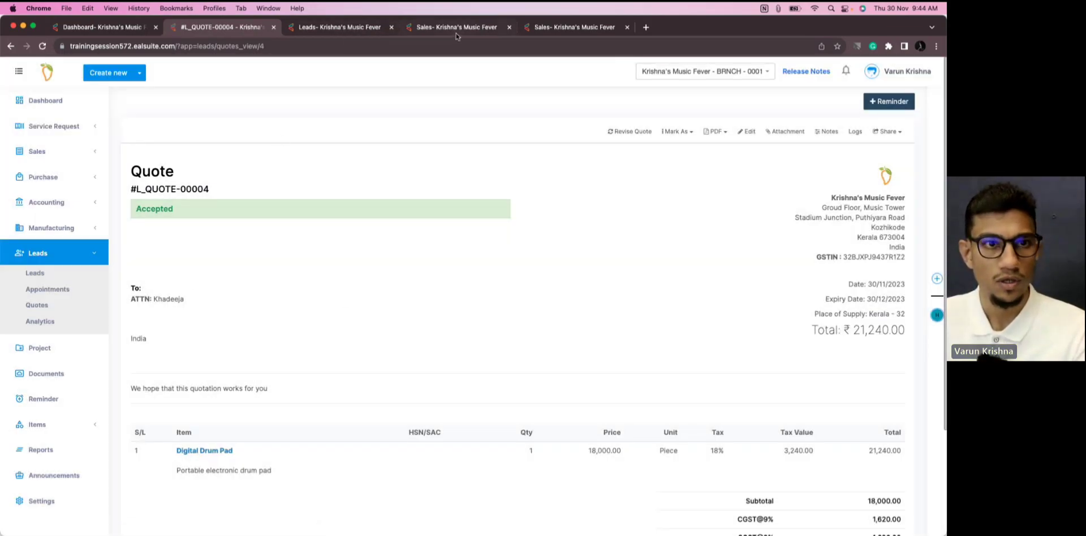
- Review the accepted quote L_QUOTE-00003 from the lead quotes list for its available actions and totals
left_click(341, 31)
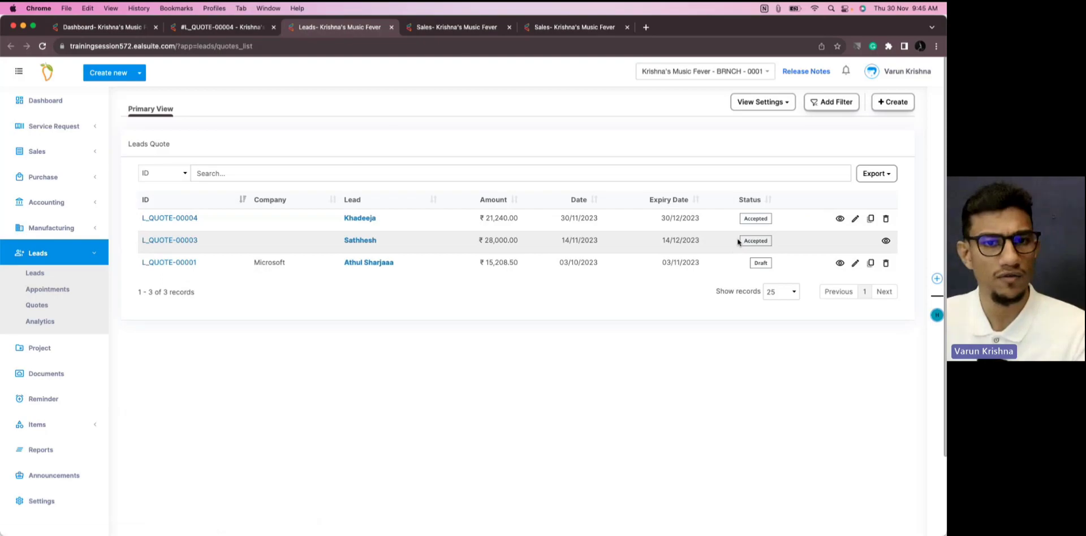
left_click(183, 246)
scroll(298, 293, "down", 1)
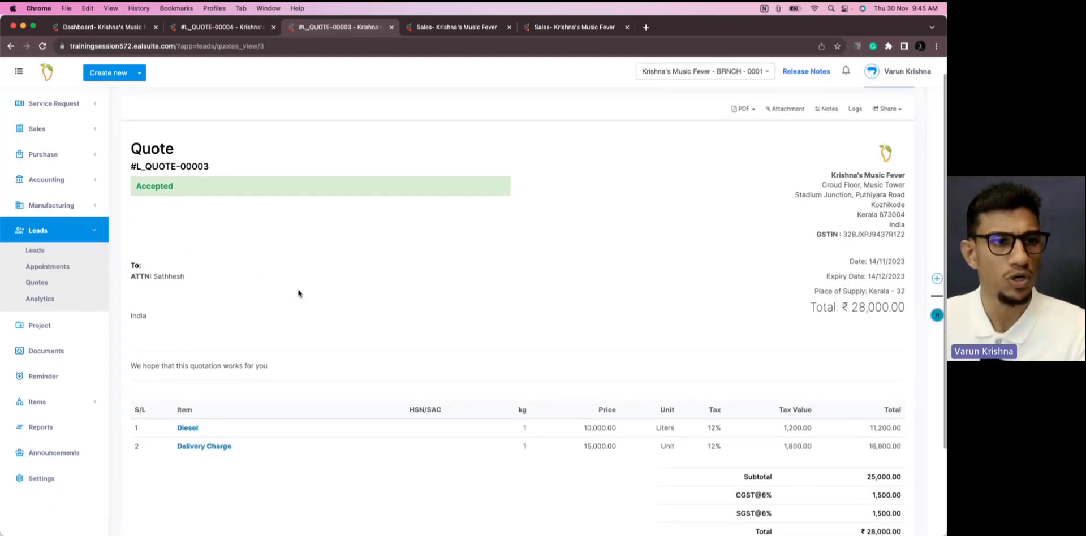
scroll(299, 293, "down", 3)
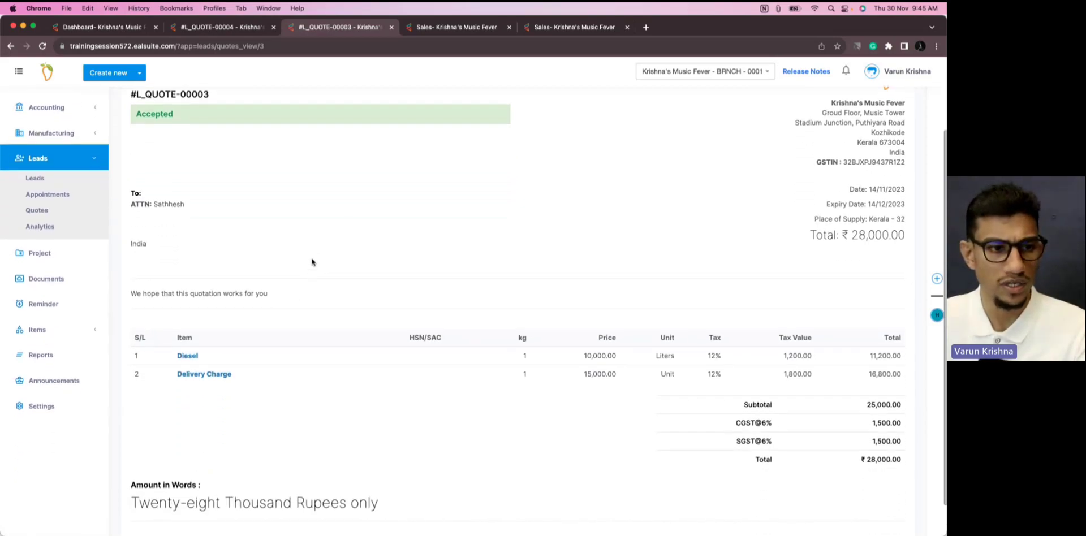
scroll(319, 254, "up", 4)
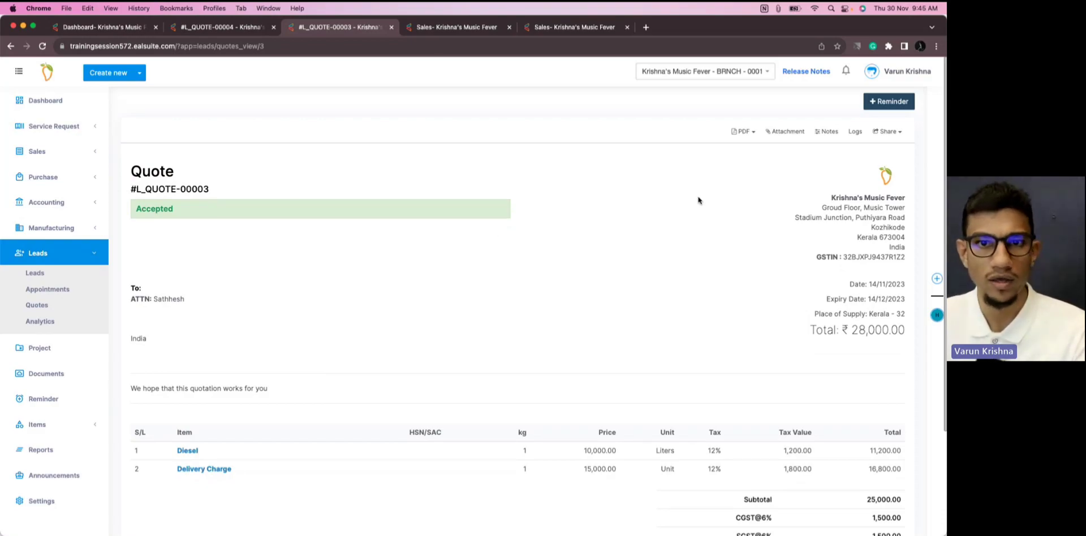
- Return to the lead quotes list through the leads list and delete the accepted quote L_QUOTE-00004
left_click(81, 278)
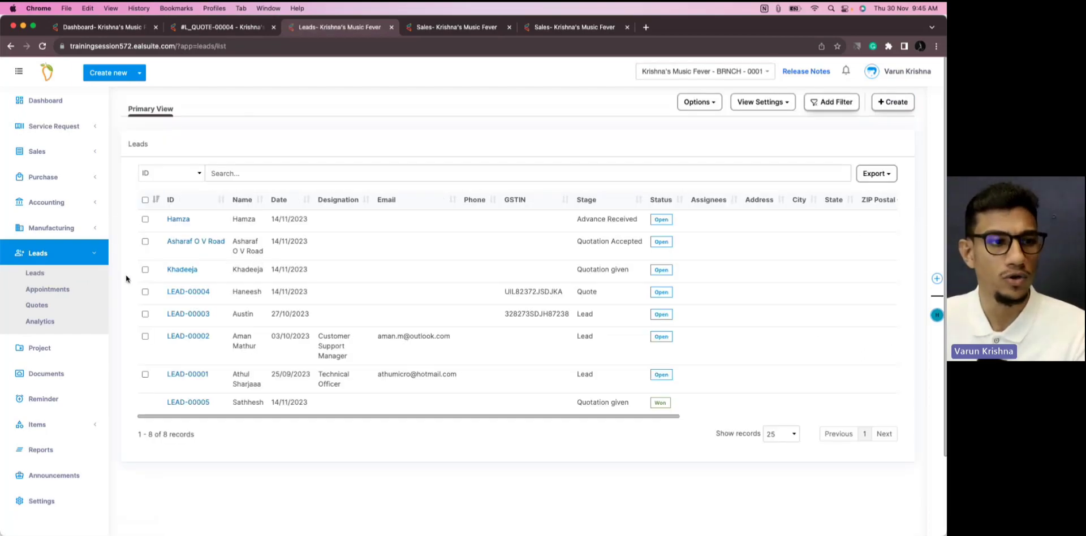
left_click(36, 305)
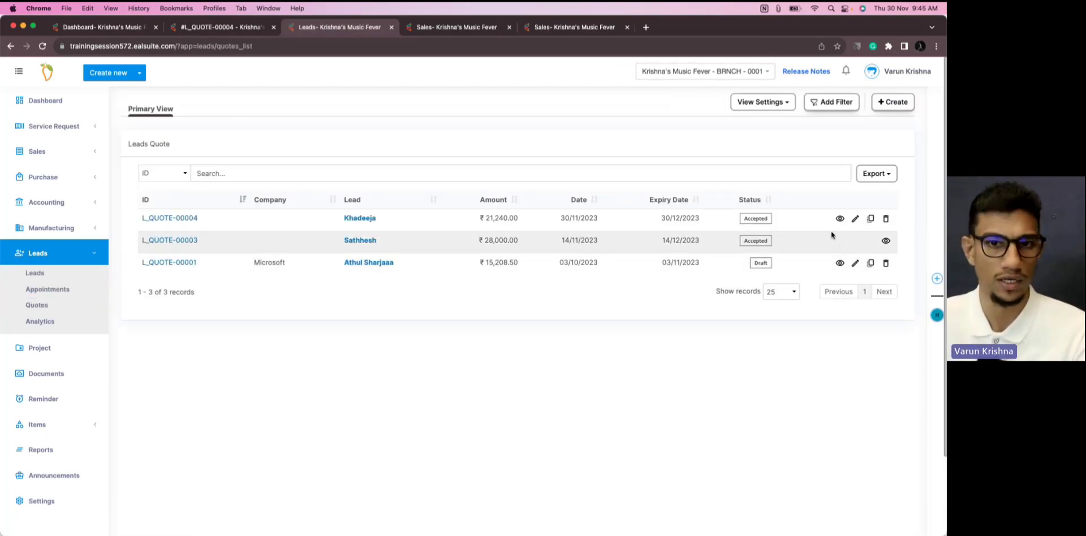
left_click(886, 219)
left_click(606, 317)
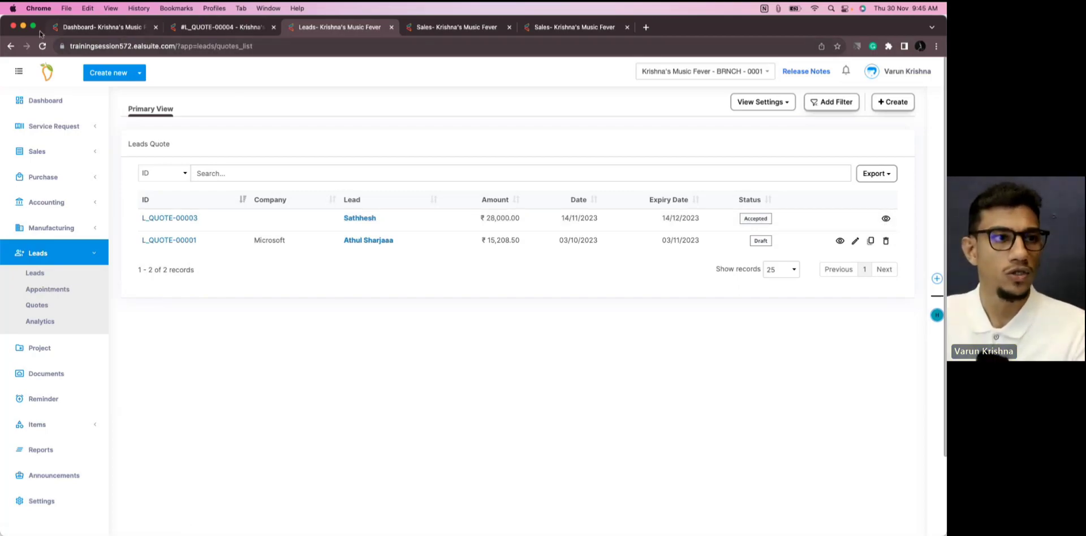
- Close both lead quote tabs and try to delete the converted sales order SO-00008
left_click(391, 27)
left_click(273, 27)
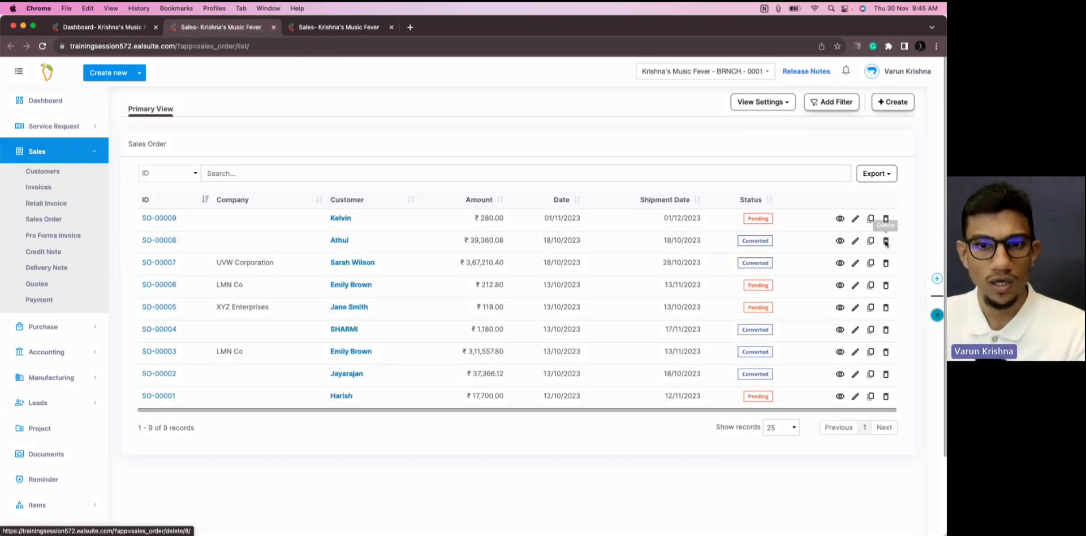
left_click(886, 219)
left_click(600, 315)
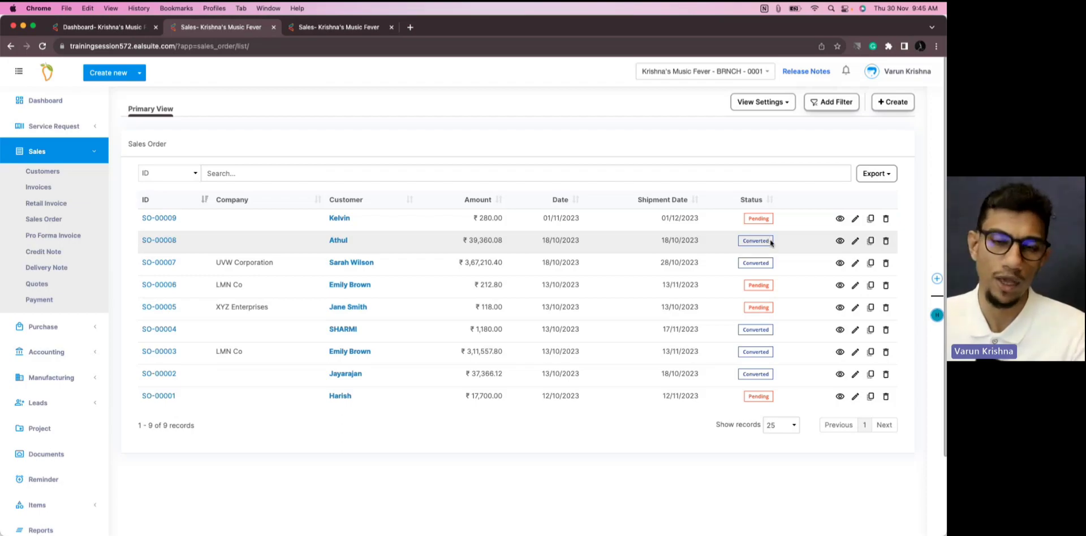
- Delete the pending sales order SO-00006 and close the sales order list tab
left_click(886, 285)
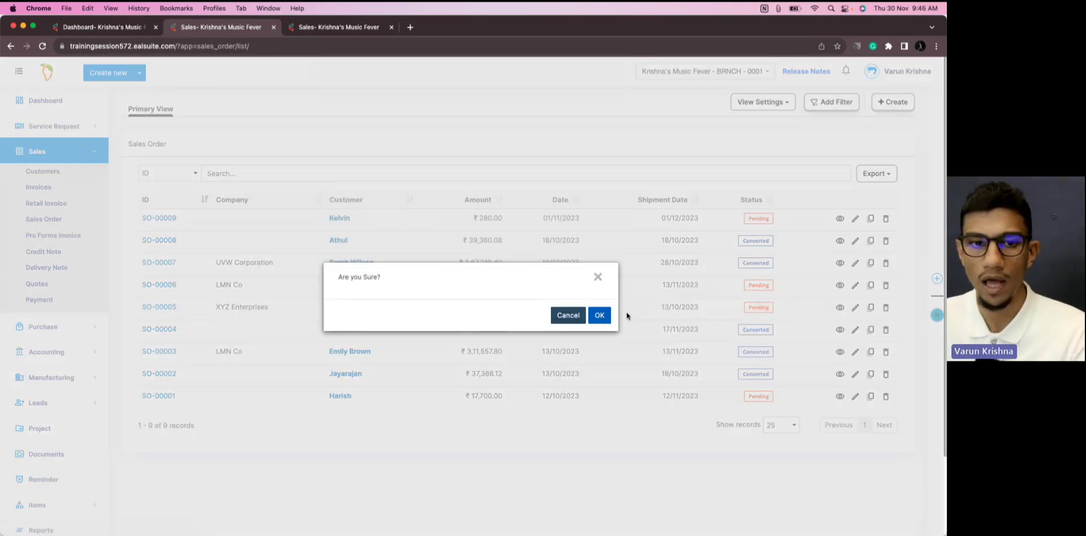
left_click(601, 316)
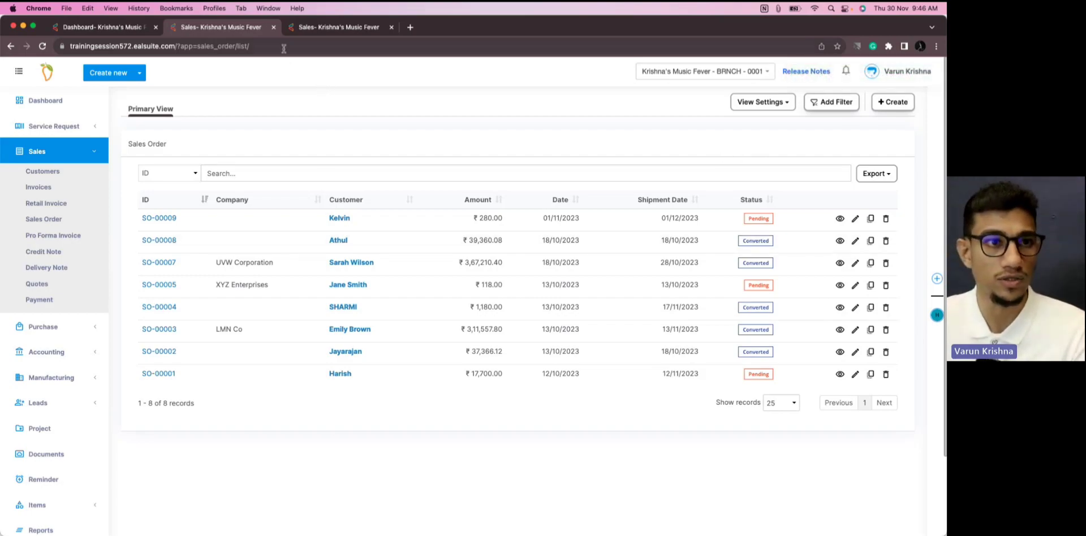
left_click(273, 27)
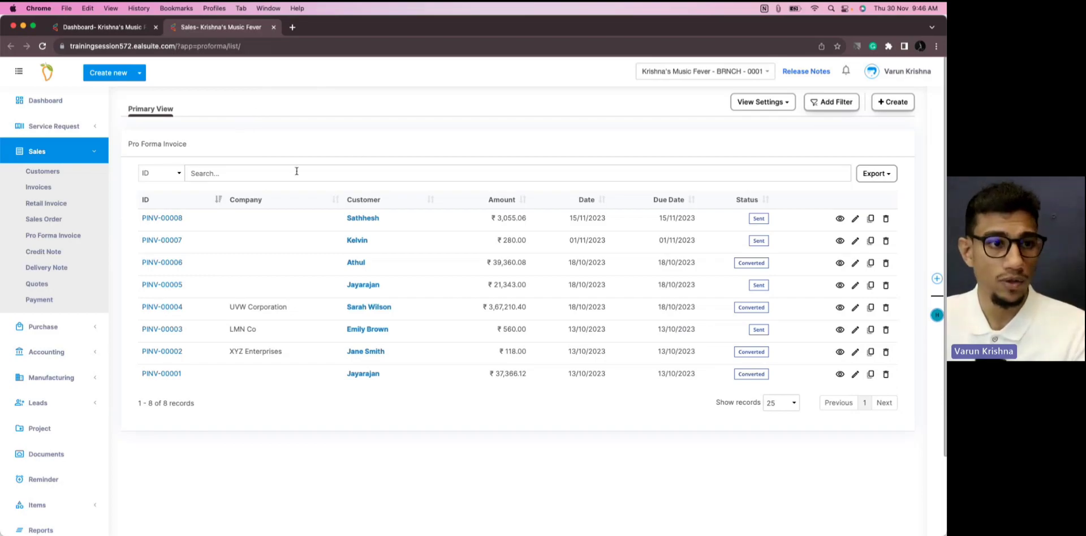
- Try to delete the pro forma invoices PINV-00006 and PINV-00008, and close the browser window to return to the slide show
left_click(886, 263)
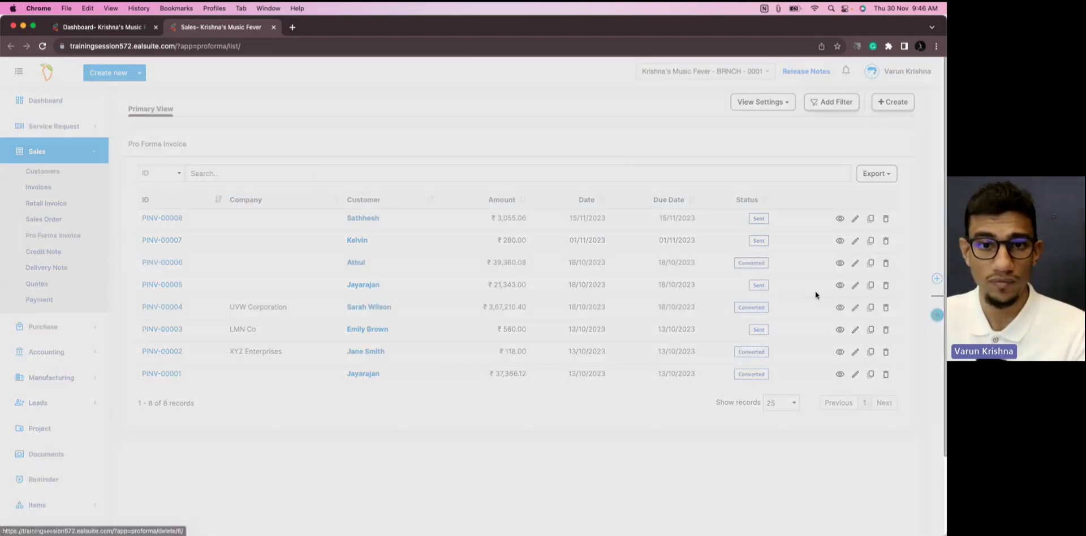
left_click(601, 320)
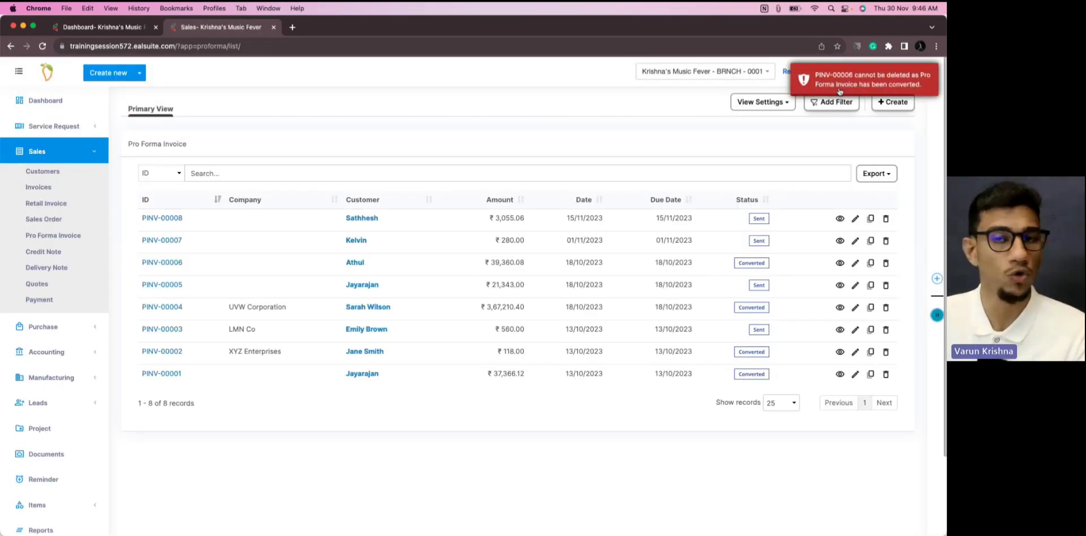
left_click(886, 219)
left_click(600, 318)
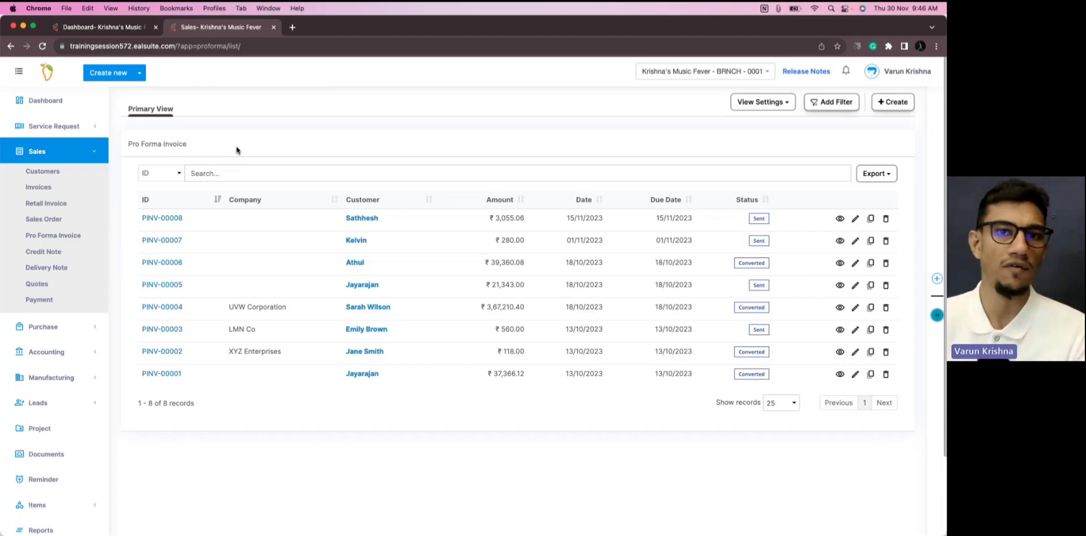
left_click(14, 27)
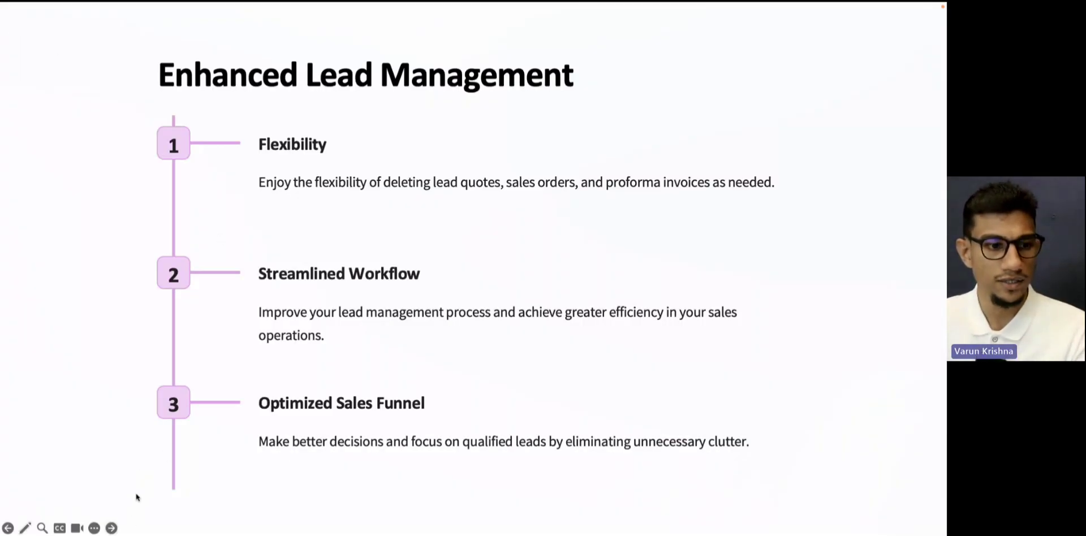
- Advance the slide show to the Revamped Committed Stock Report slide and switch to the EalSuite dashboard in a maximized browser window
left_click(110, 529)
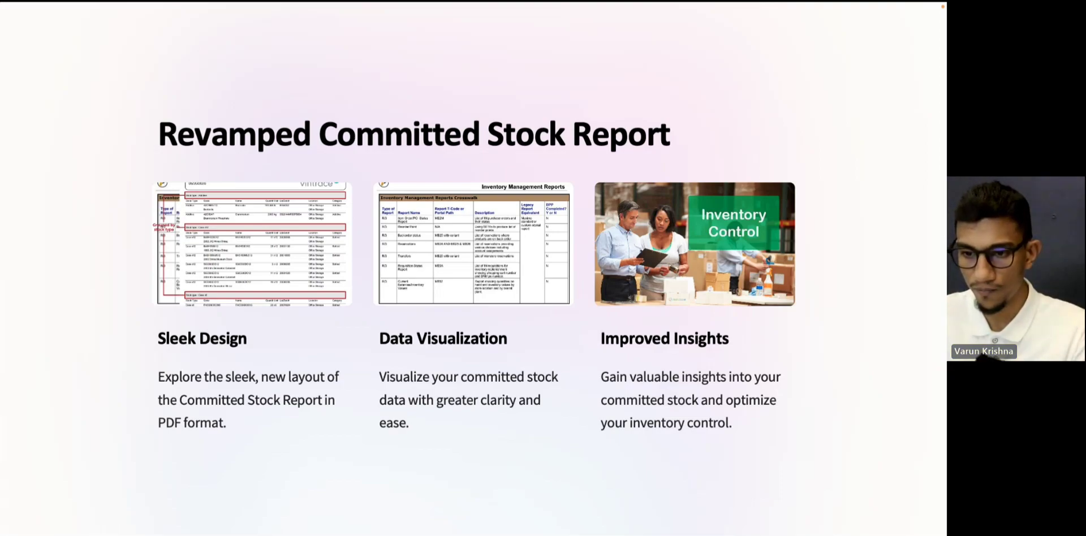
left_click_drag(945, 157, 332, 84)
double_click(332, 84)
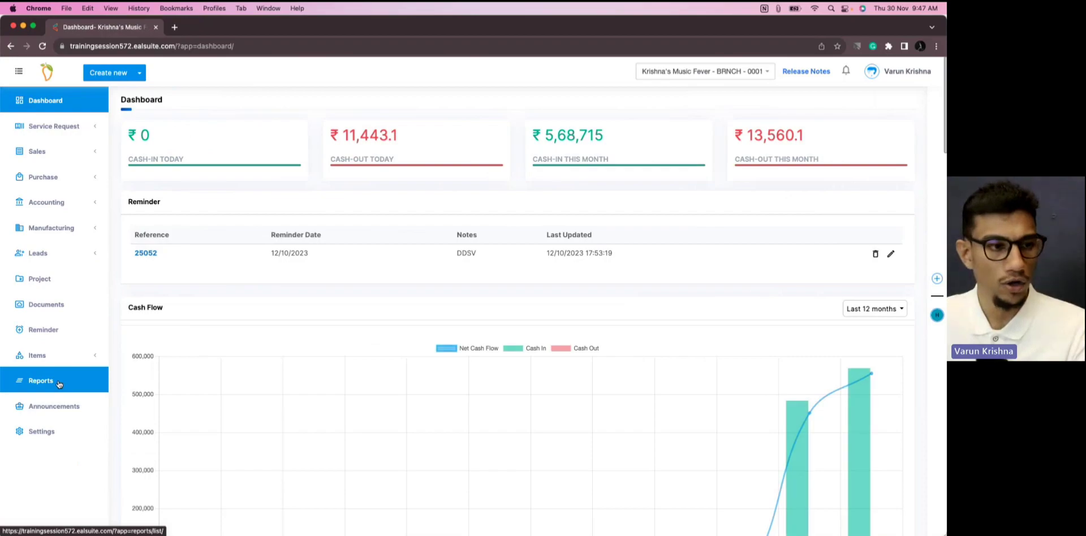
- Open the Reports page in a new browser tab and find and open the Committed Stock Report
left_click(59, 384, "super")
left_click(202, 27)
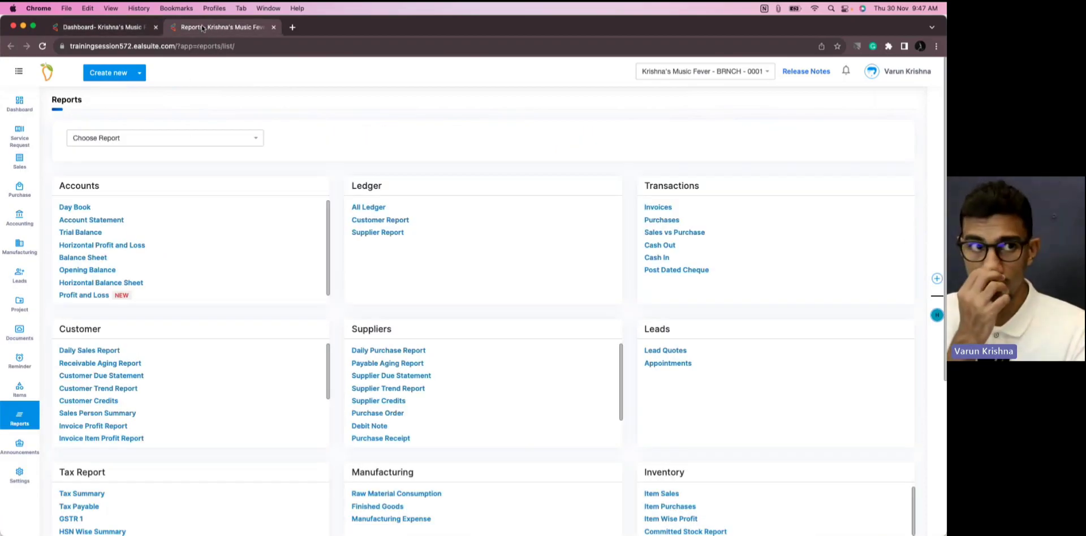
left_click(172, 138)
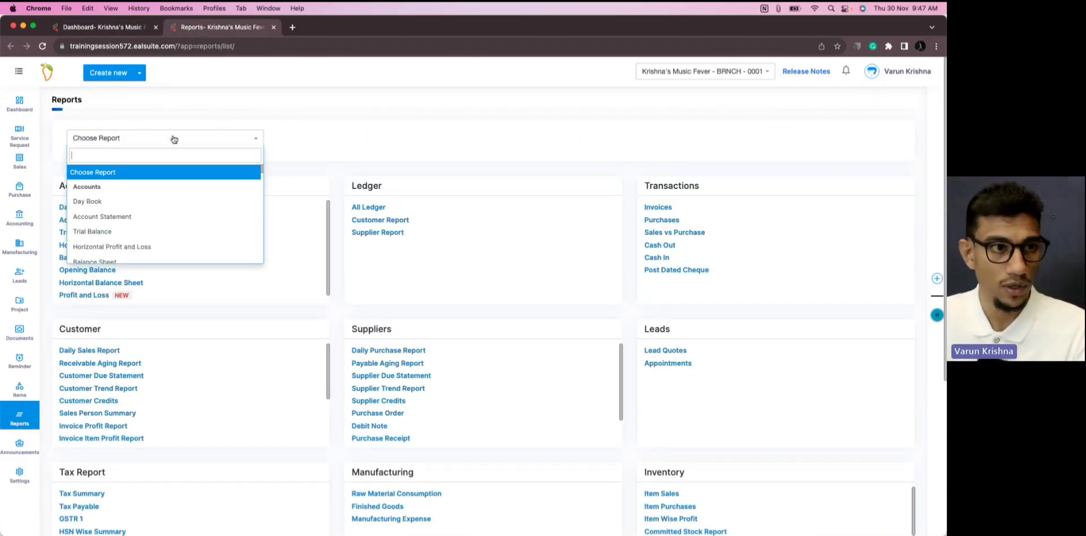
type("commi")
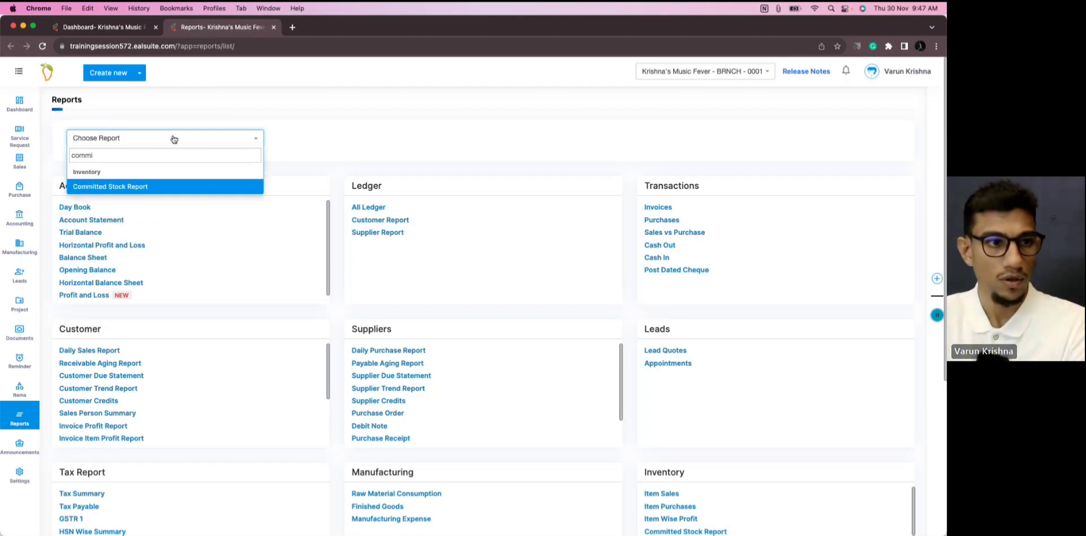
left_click(167, 187)
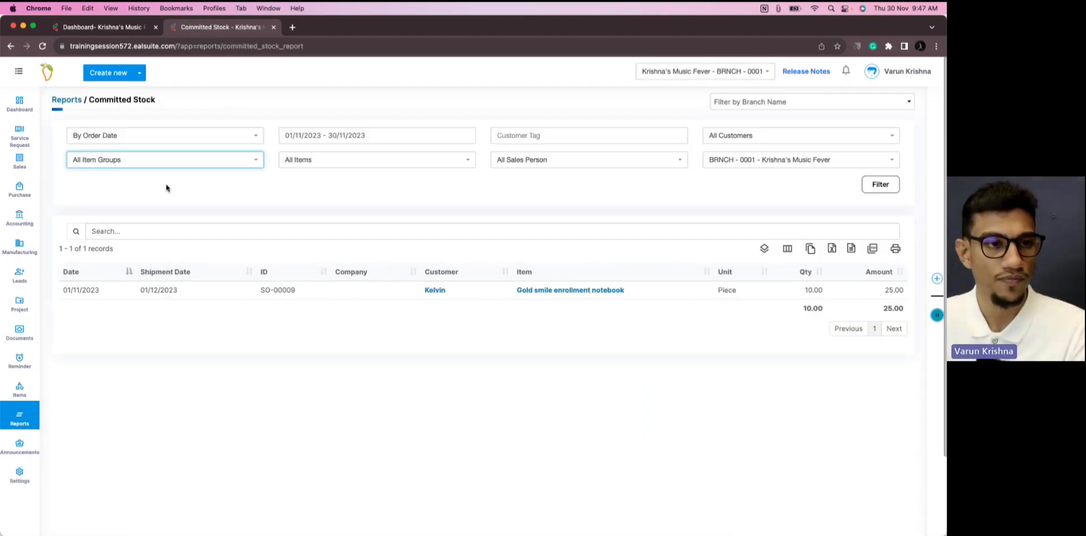
- Filter the Committed Stock Report to the date range This Fiscal Year and to All Branches
left_click(308, 134)
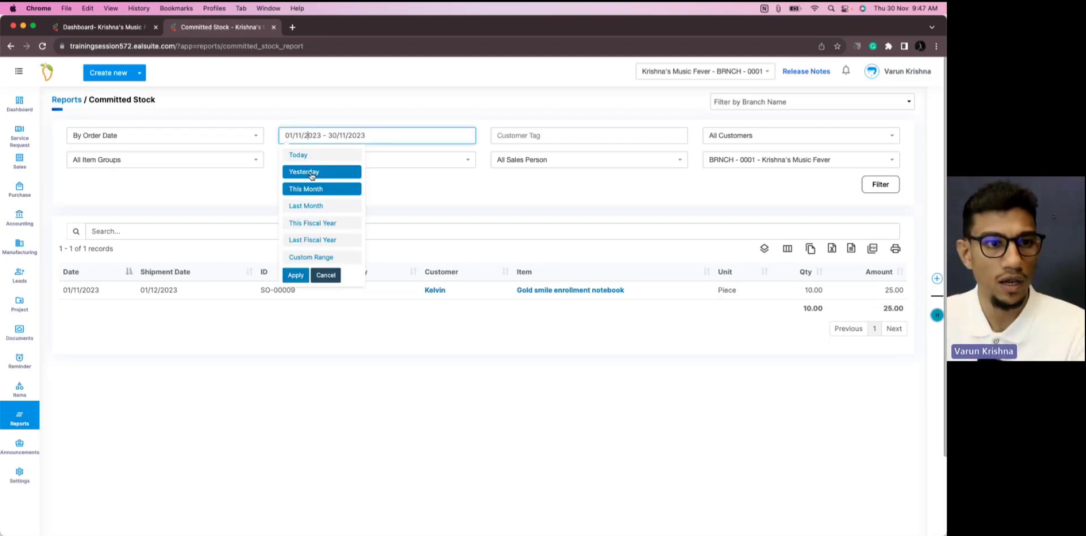
left_click(313, 223)
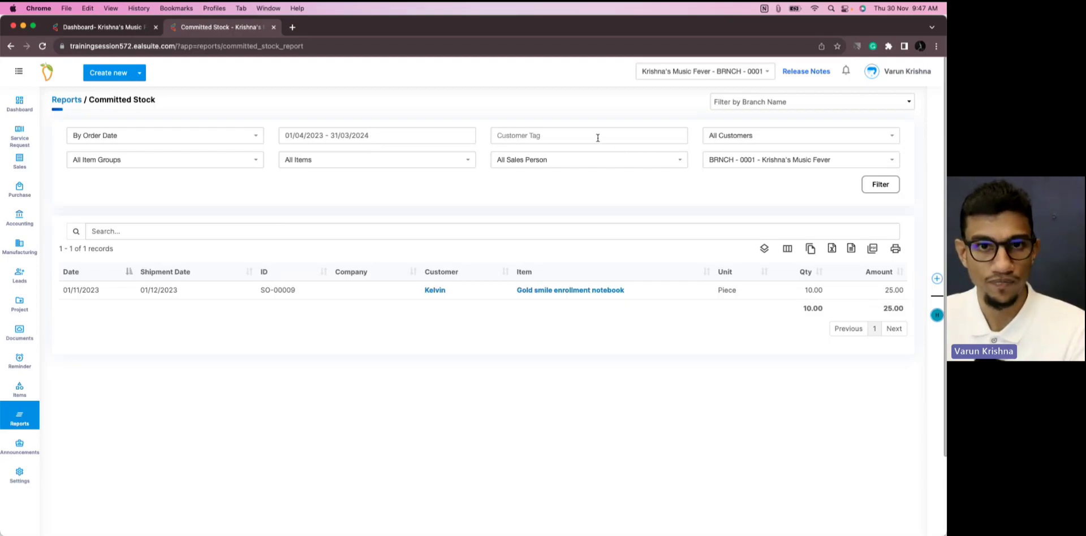
left_click(808, 160)
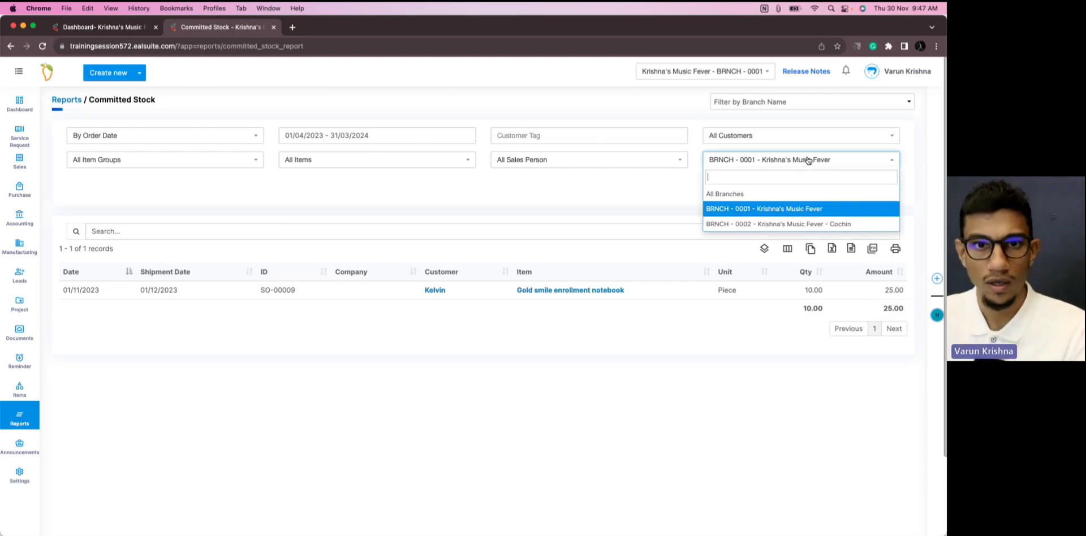
left_click(766, 196)
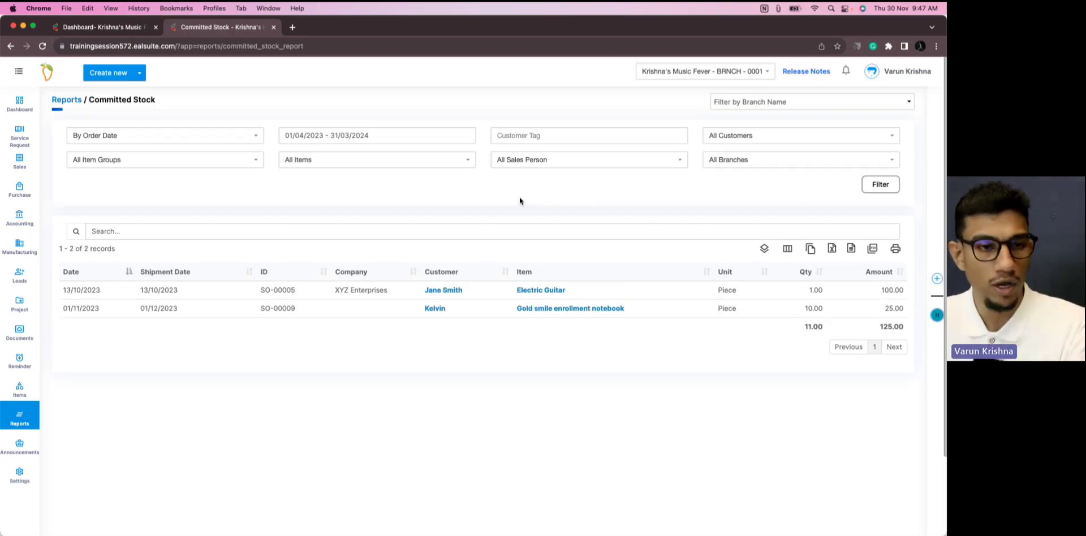
- Export the filtered Committed Stock Report as a PDF and examine its Filters Applied and Sort Applied lines
left_click(873, 252)
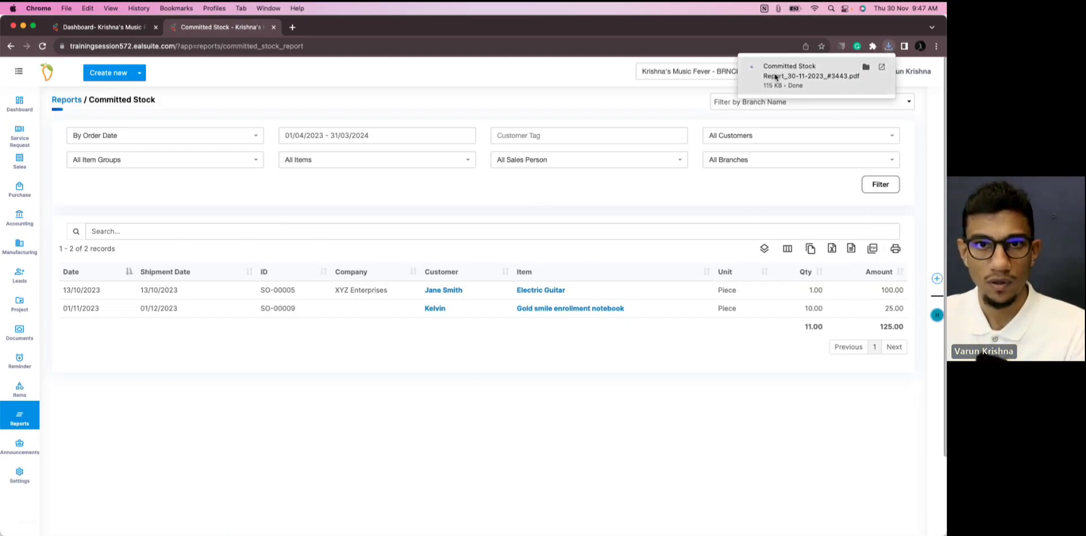
left_click(773, 76)
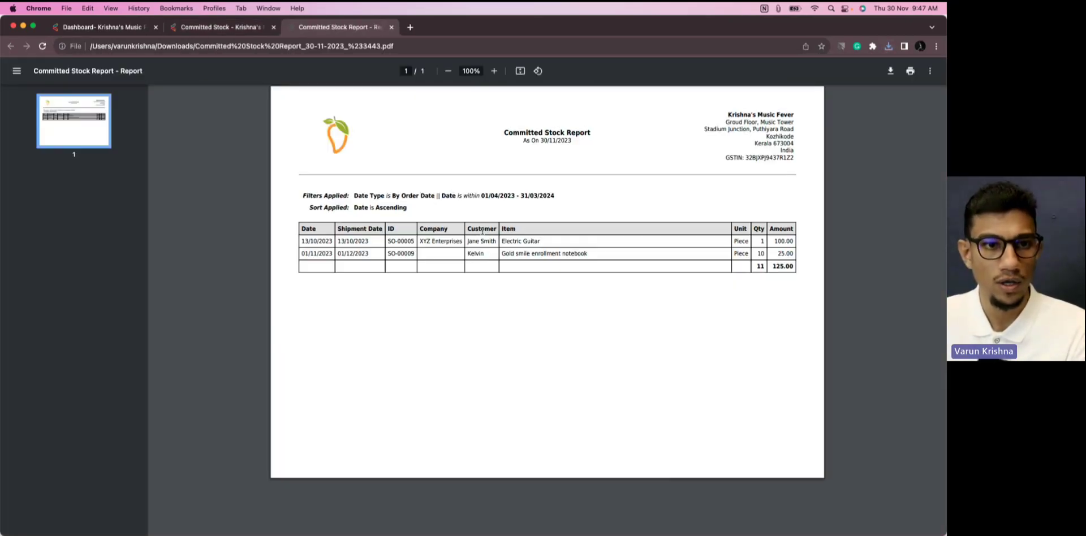
left_click_drag(300, 198, 355, 197)
left_click(360, 196)
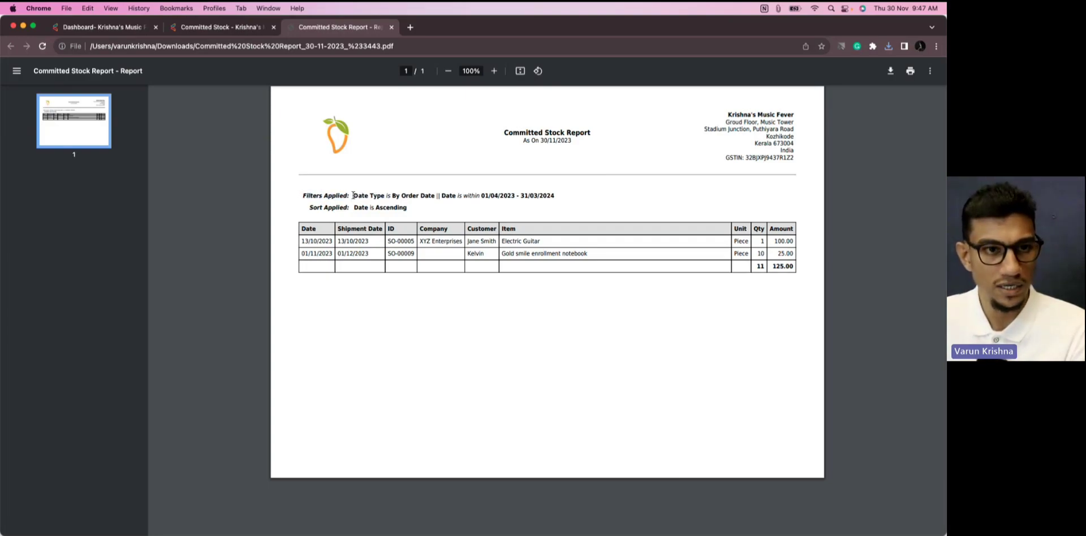
left_click_drag(353, 196, 557, 195)
left_click(394, 196)
left_click(427, 197)
left_click(556, 195)
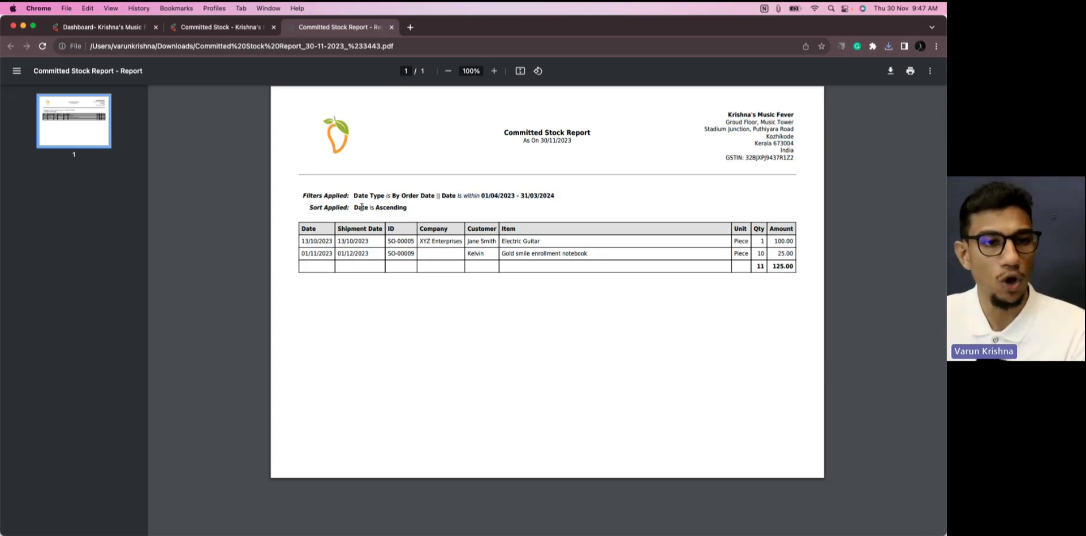
left_click_drag(353, 207, 408, 207)
left_click(408, 207)
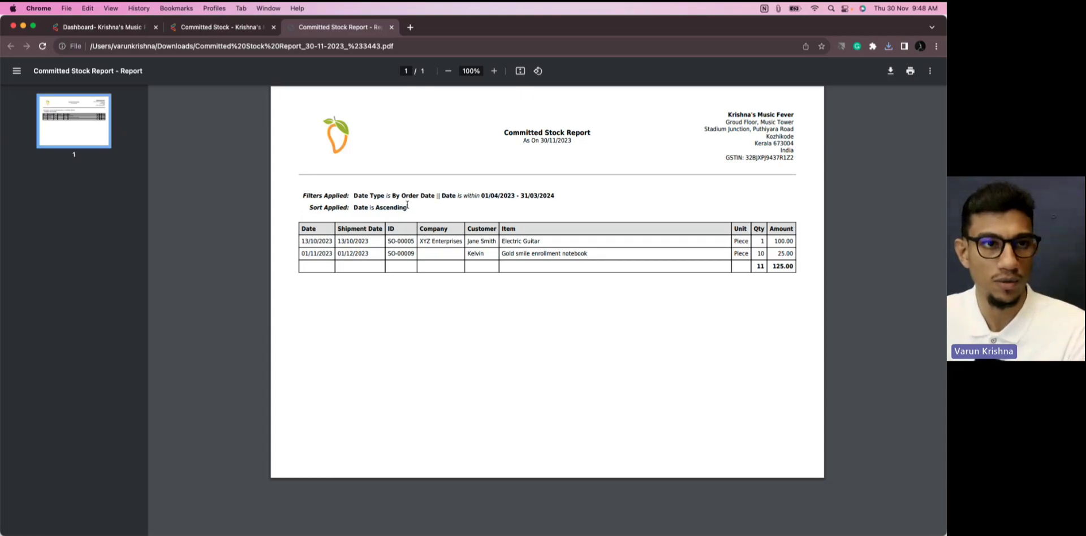
- Sort the Committed Stock Report by Shipment Date, export it as a PDF and examine the Sort Applied line
left_click(218, 28)
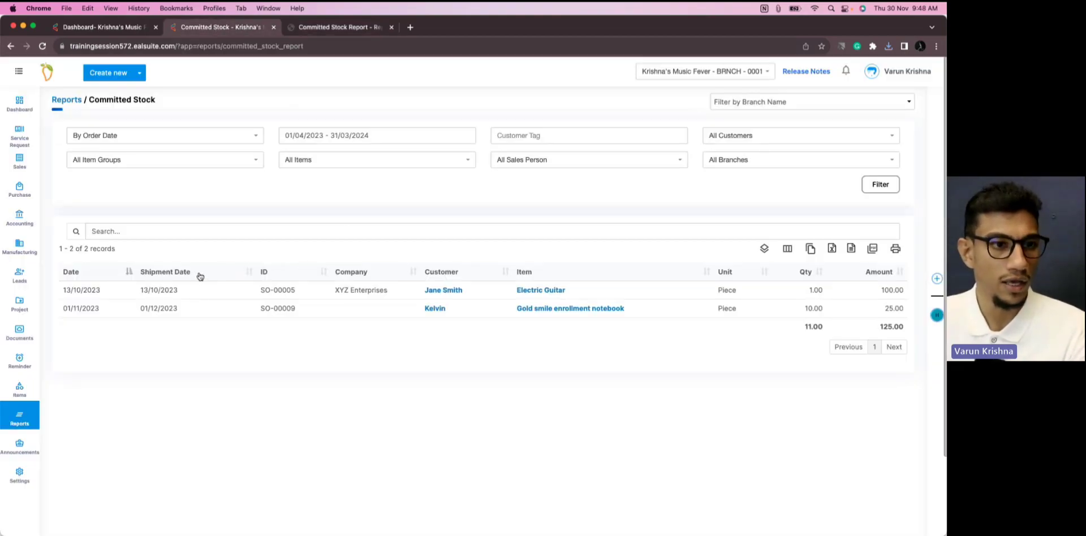
left_click(249, 272)
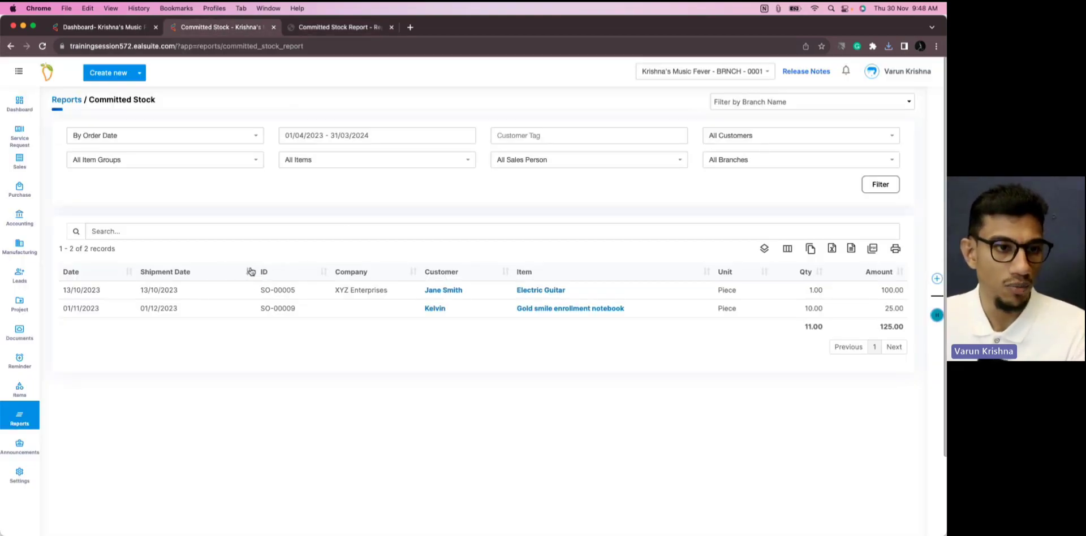
left_click(874, 250)
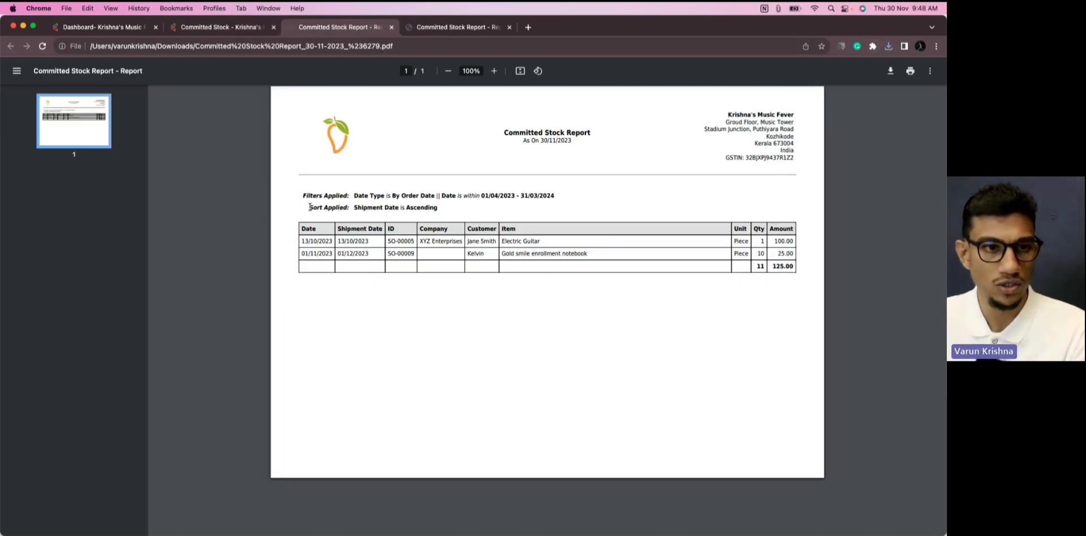
left_click_drag(354, 208, 441, 208)
left_click(400, 208)
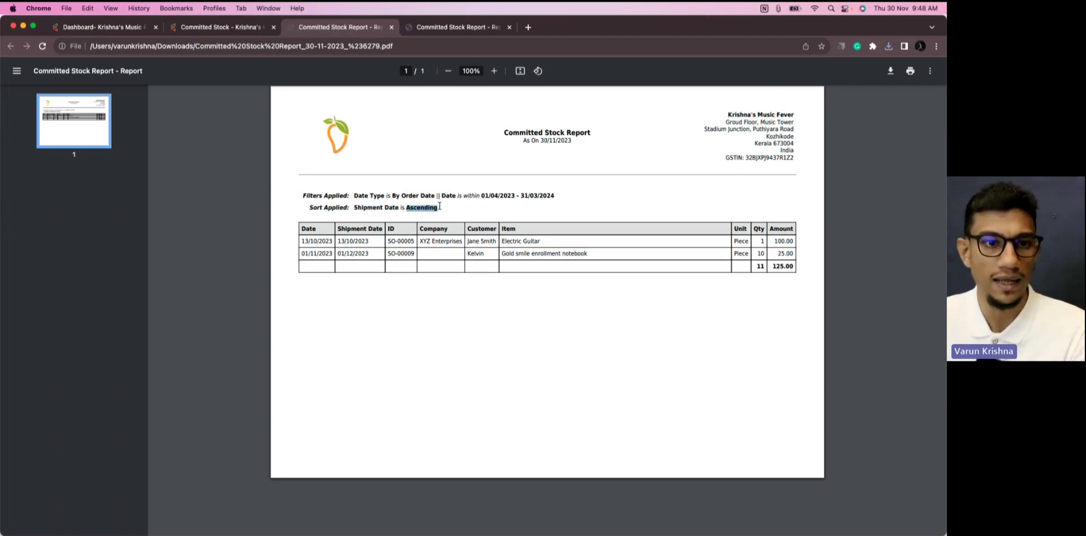
left_click(451, 212)
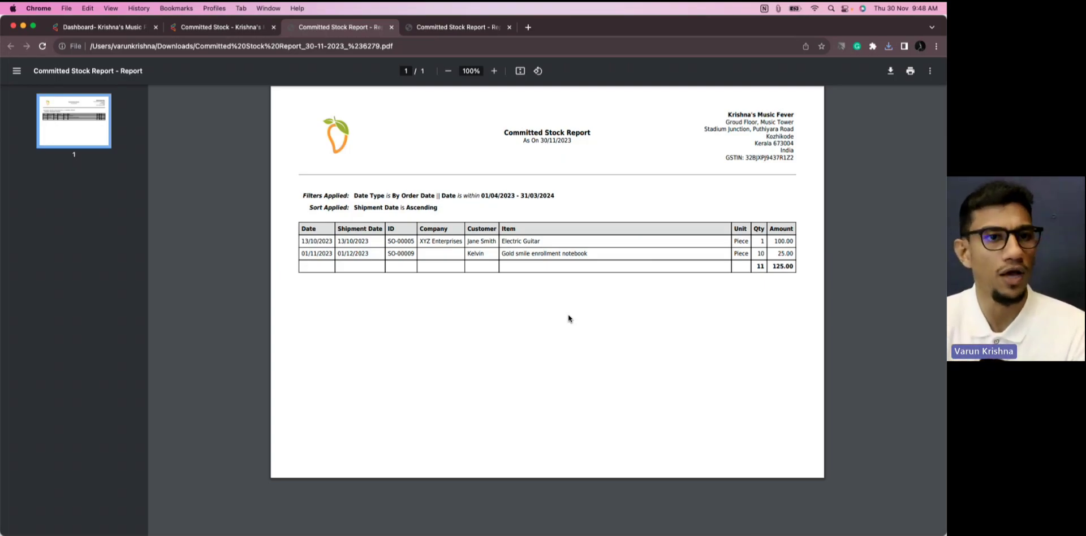
- Close the report window, advance the slide show to Stay Notified and return to the EalSuite dashboard in a maximized browser window
left_click(13, 27)
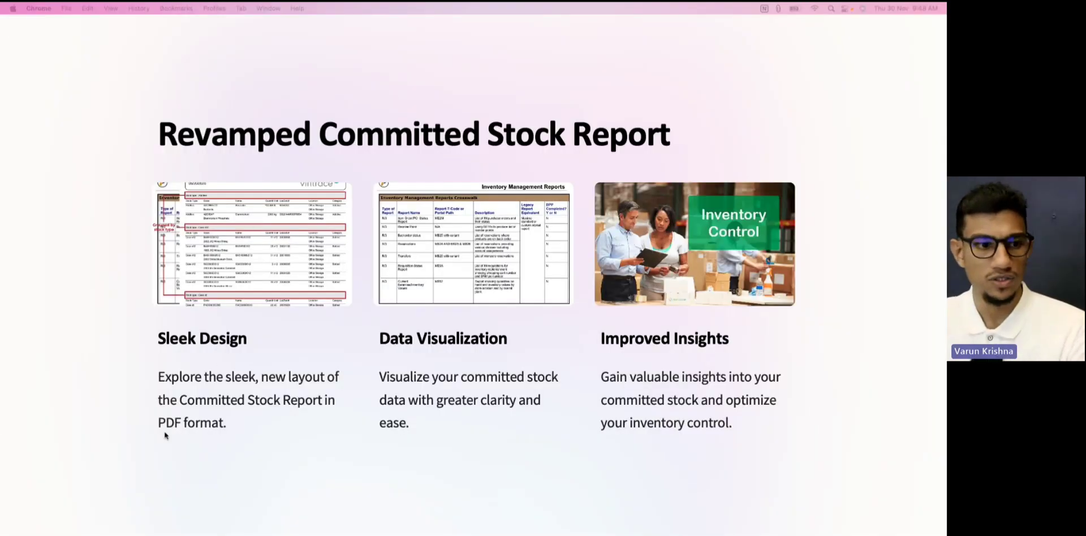
left_click(109, 528)
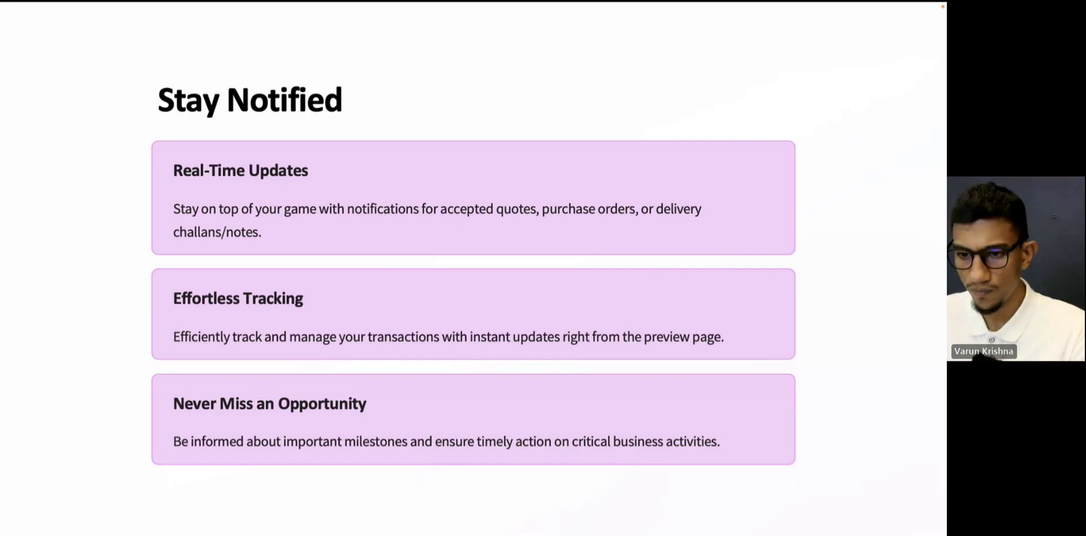
left_click_drag(766, 110, 265, 75)
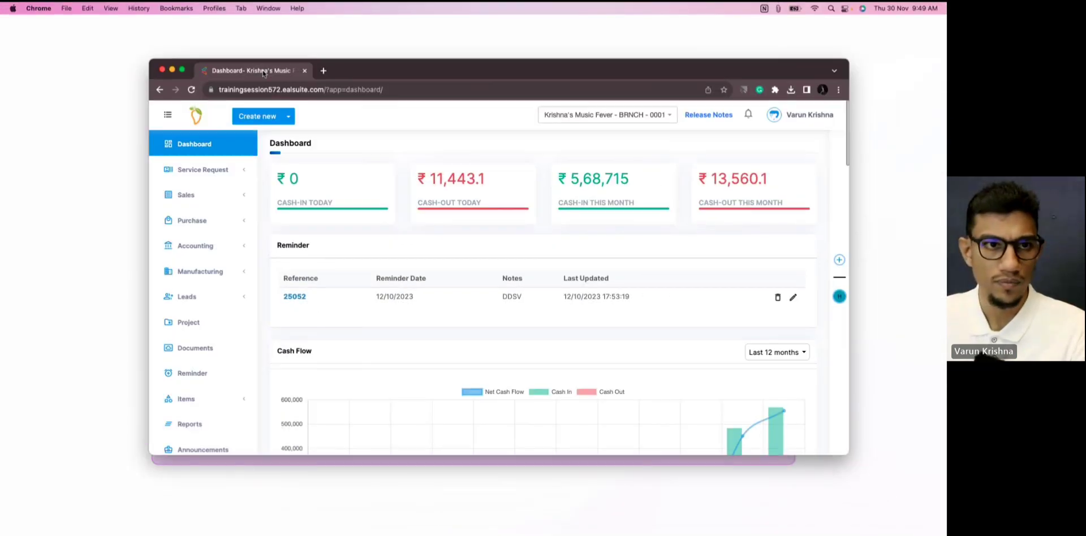
double_click(444, 70)
- Create a new sales quote for the second customer in the list and keep its status as Draft
left_click(37, 151)
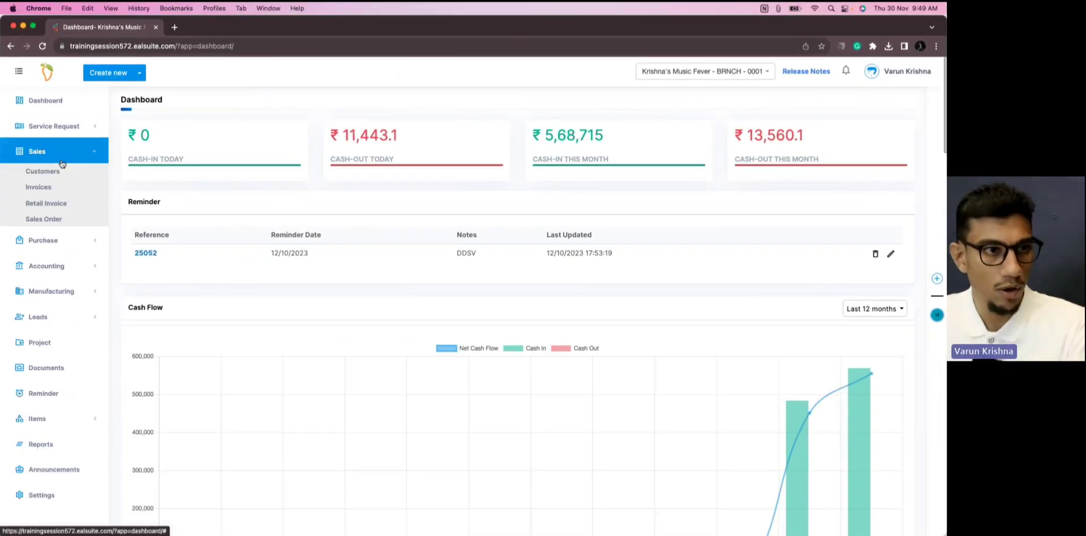
left_click(108, 72)
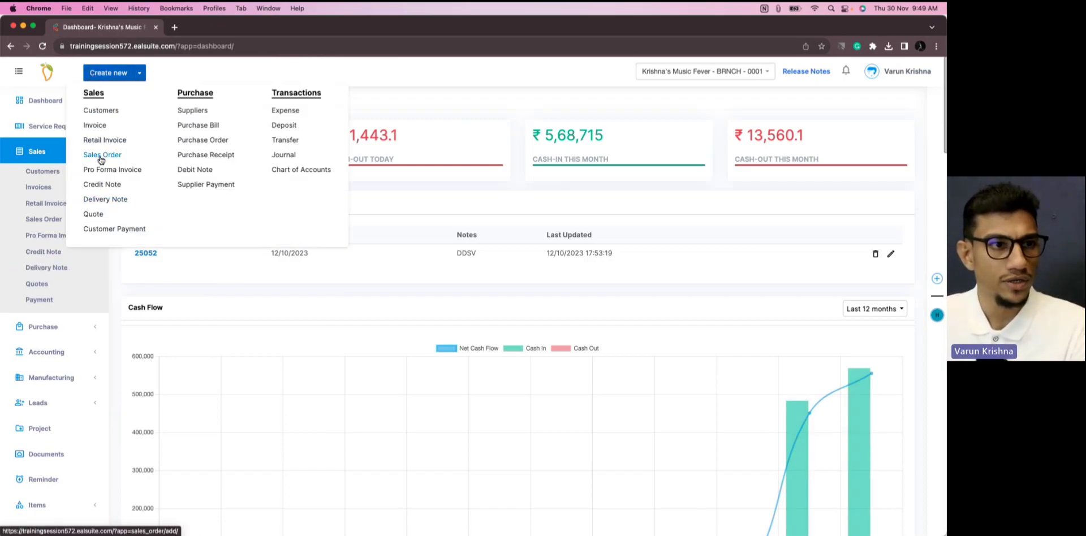
left_click(96, 215)
left_click(217, 185)
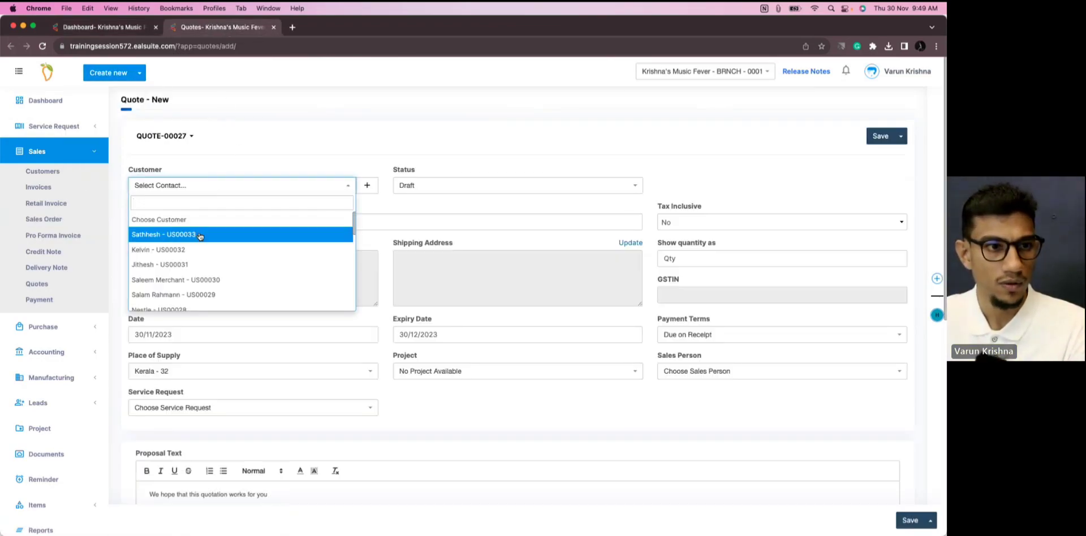
left_click(191, 250)
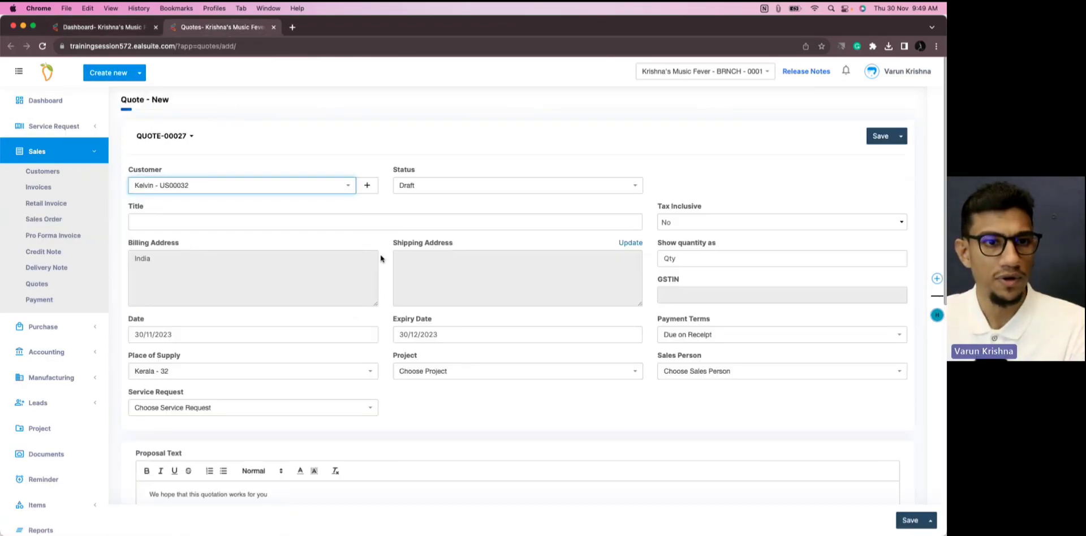
left_click(432, 193)
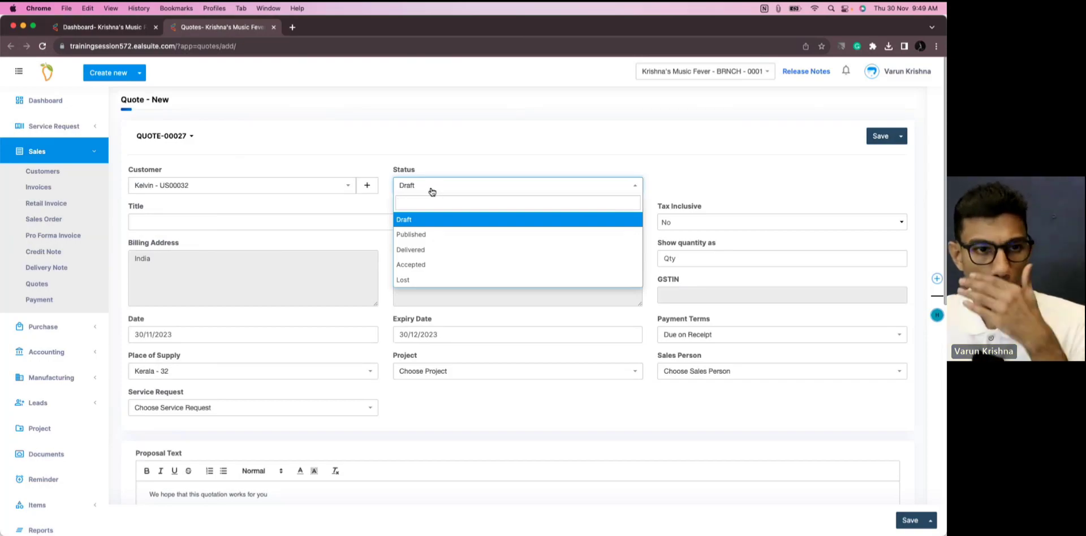
left_click(432, 191)
- Add the products Breakfast (0048) and Acoustic-Electric Bass (0010) to the quote
scroll(386, 259, "down", 7)
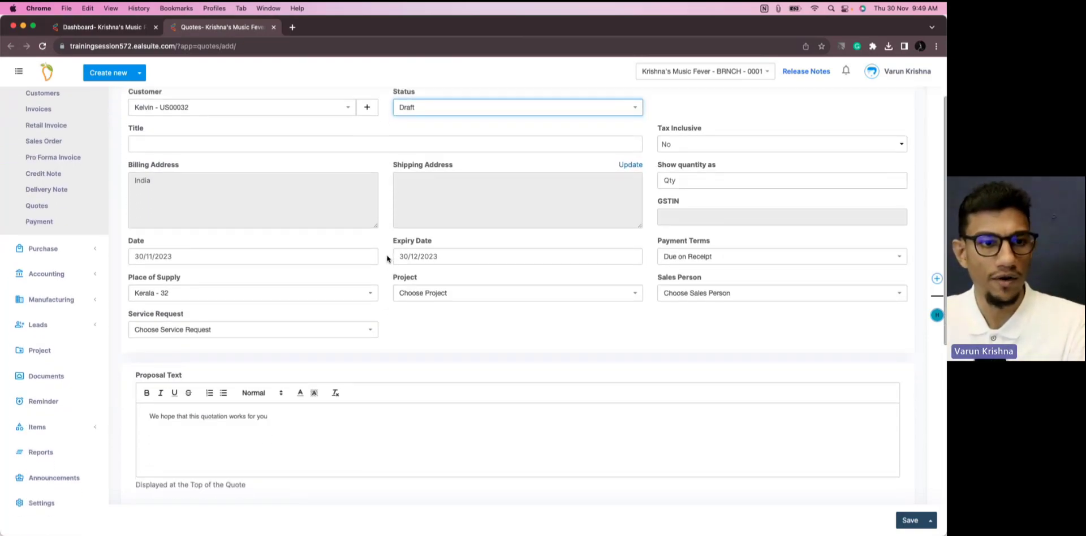
left_click(195, 288)
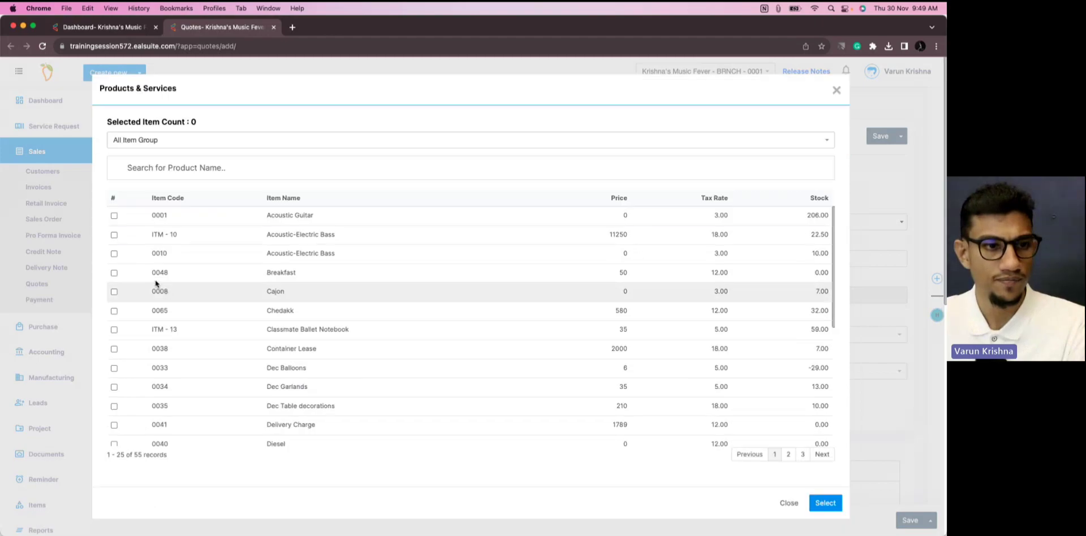
left_click(114, 272)
left_click(113, 254)
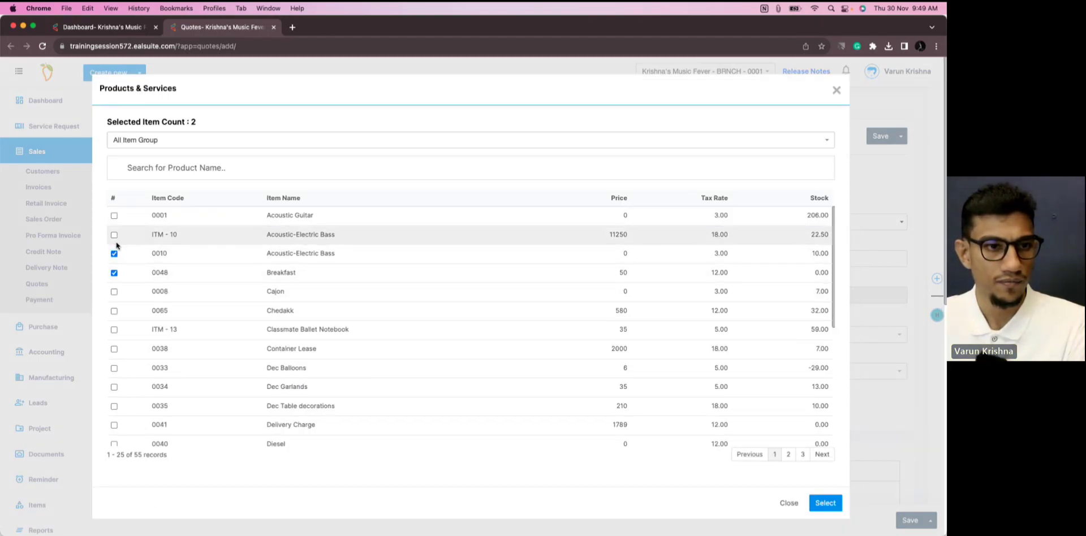
left_click(815, 503)
- Set the Acoustic-Electric Bass price to 599 and save the quote
scroll(525, 322, "down", 7)
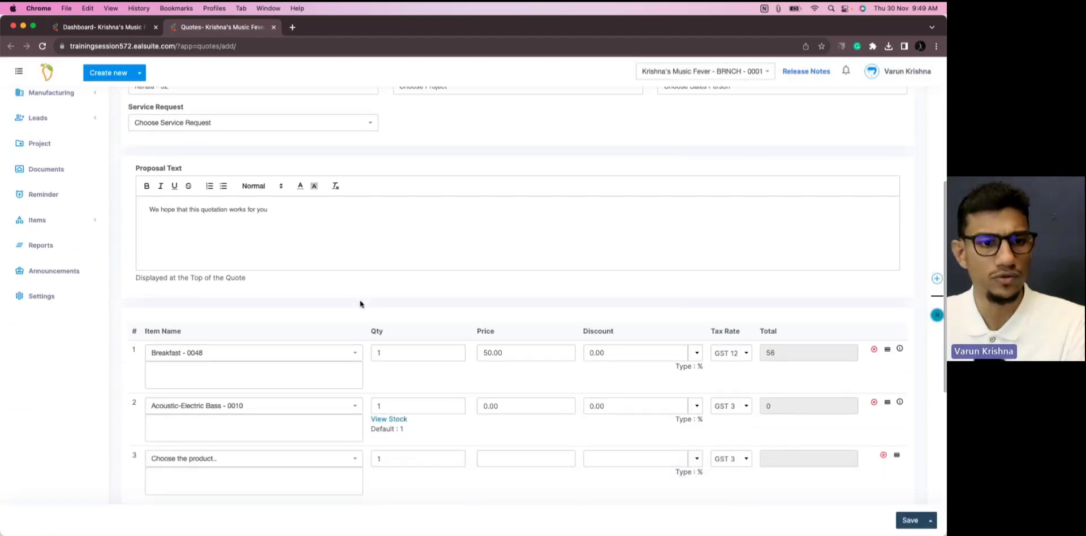
left_click(477, 285)
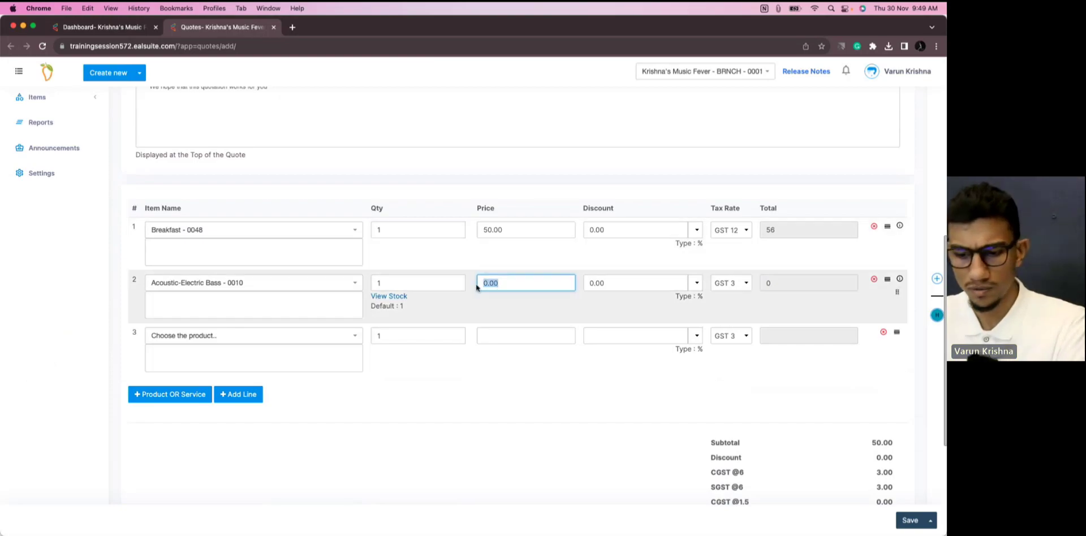
type("599")
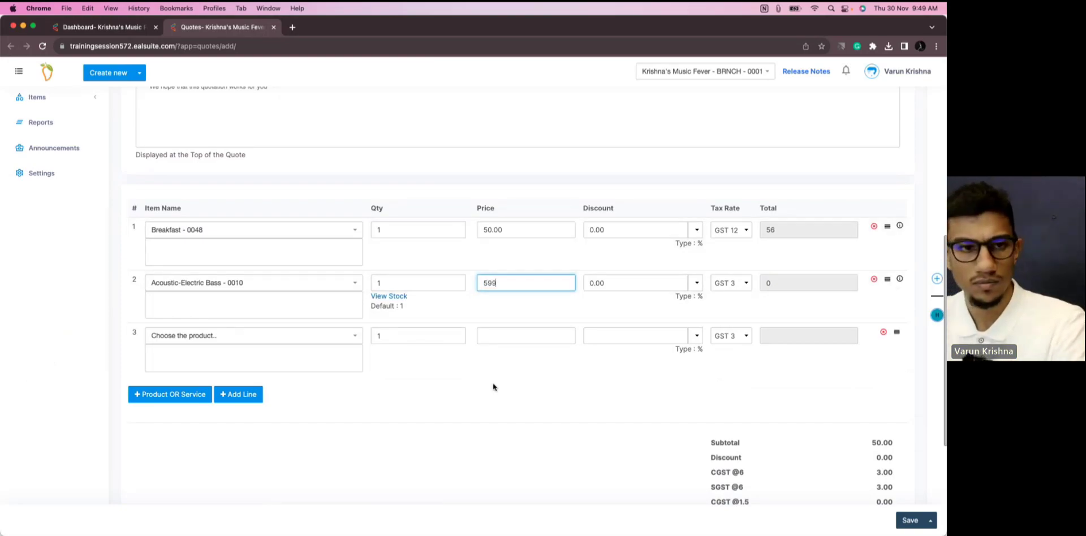
left_click(910, 520)
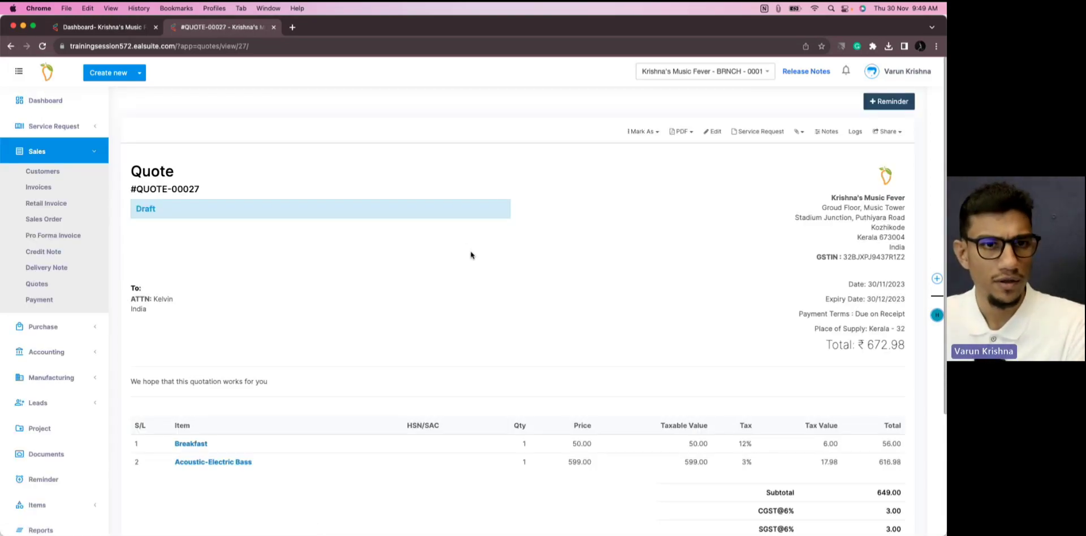
- Look over the quote's status choices, generate a unique share link with expiry date 30/12/2023, and copy the link
left_click(641, 135)
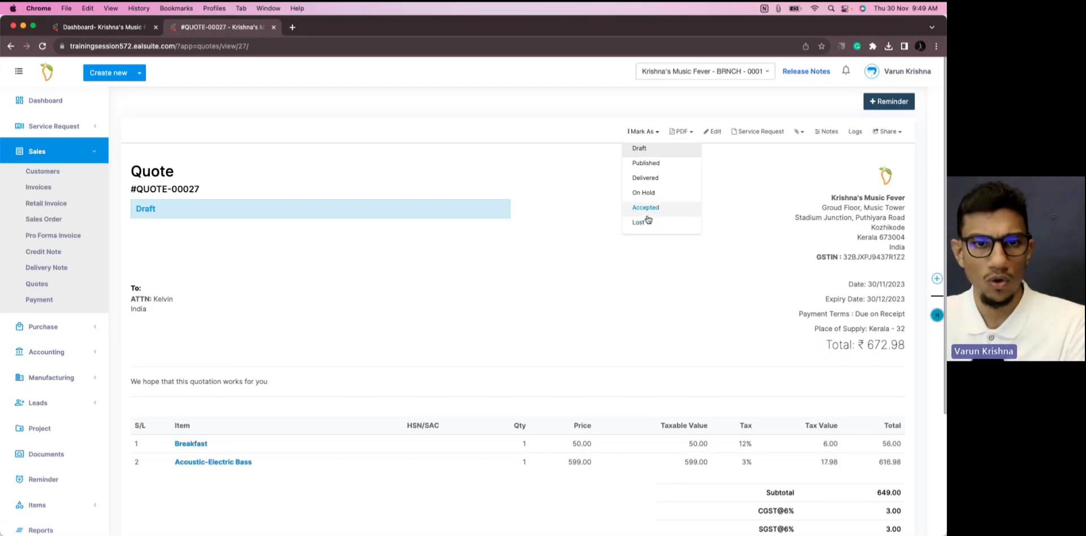
left_click(824, 181)
left_click(898, 133)
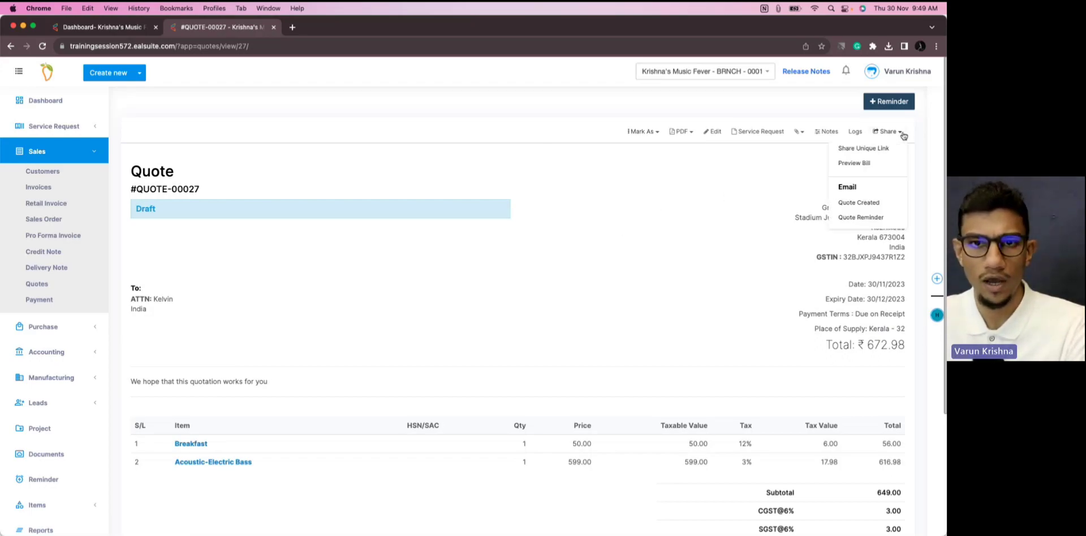
left_click(885, 149)
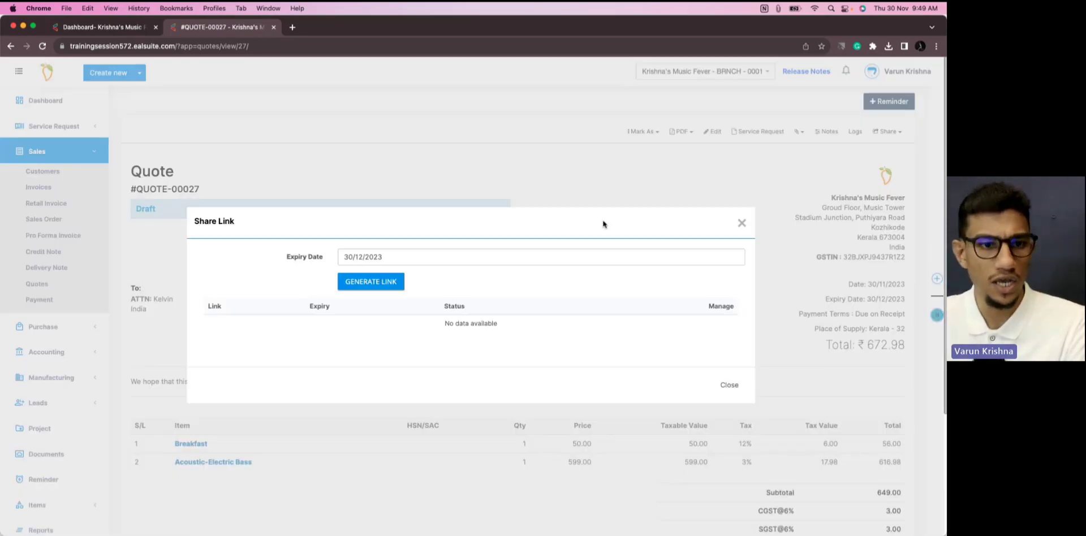
left_click(387, 286)
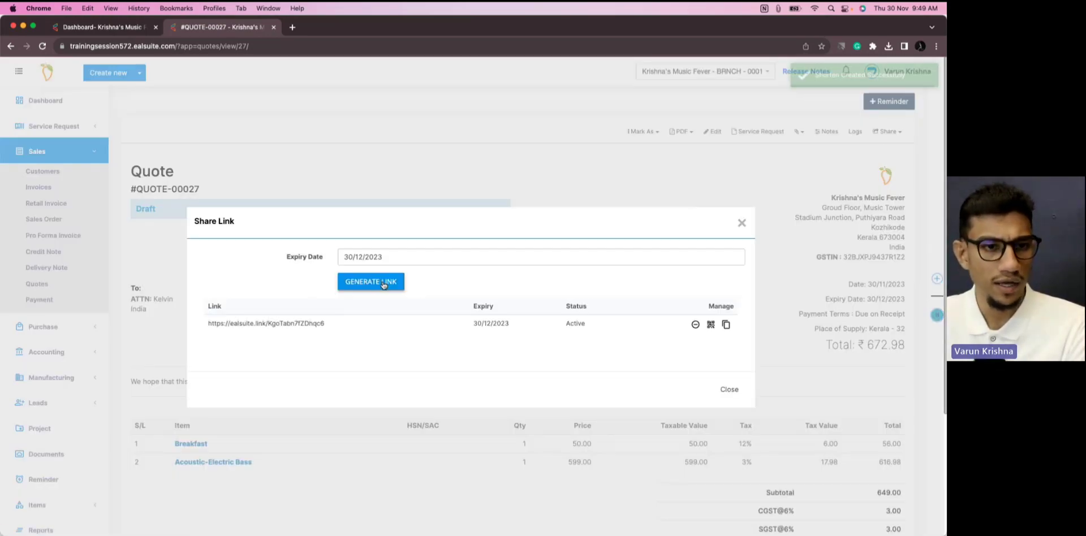
left_click(726, 326)
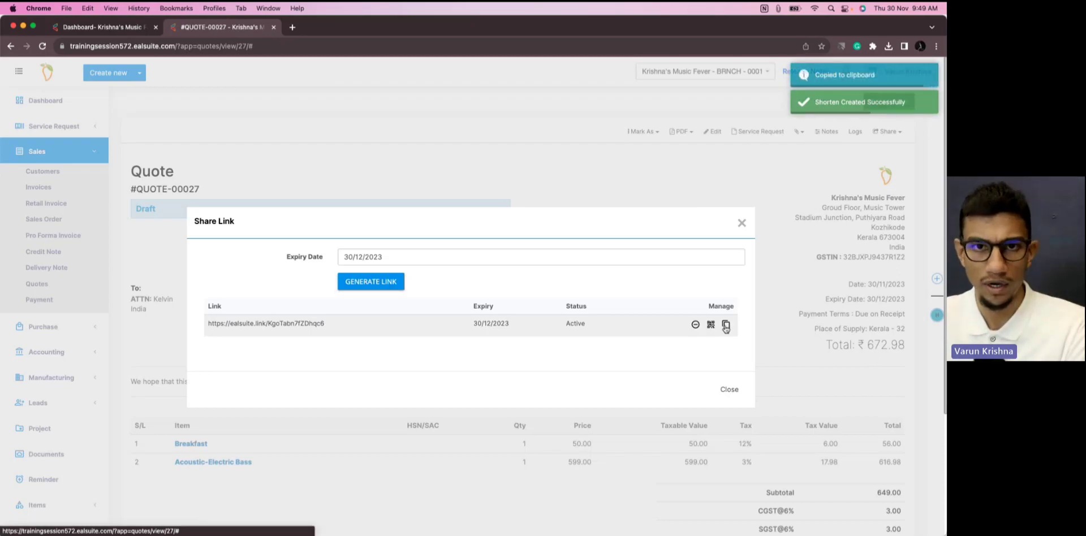
- Open the copied share link in an incognito window to view the draft quote as the customer, and close it
left_click(936, 47)
left_click(849, 91)
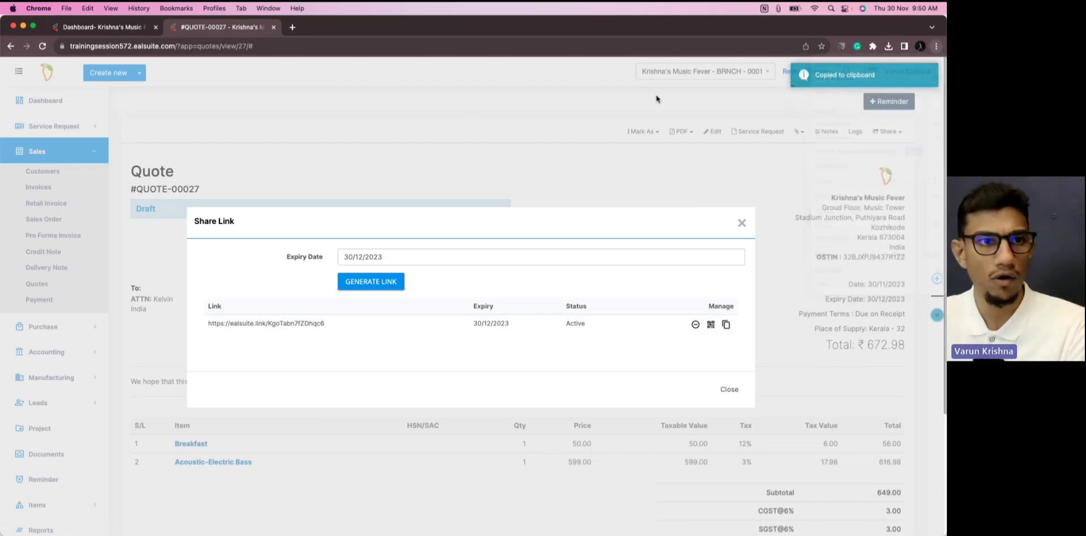
key("super+v")
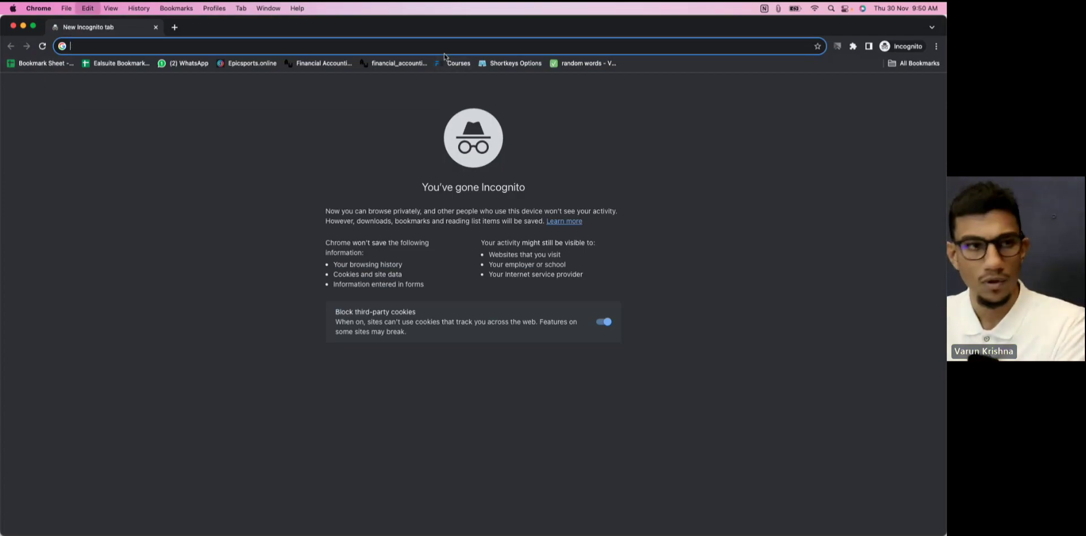
key("Return")
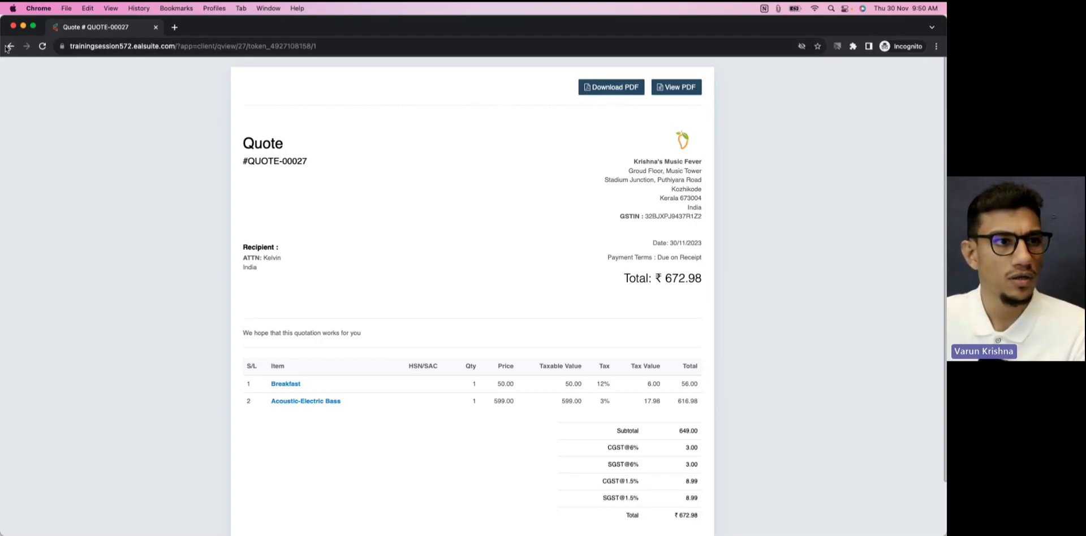
left_click(155, 28)
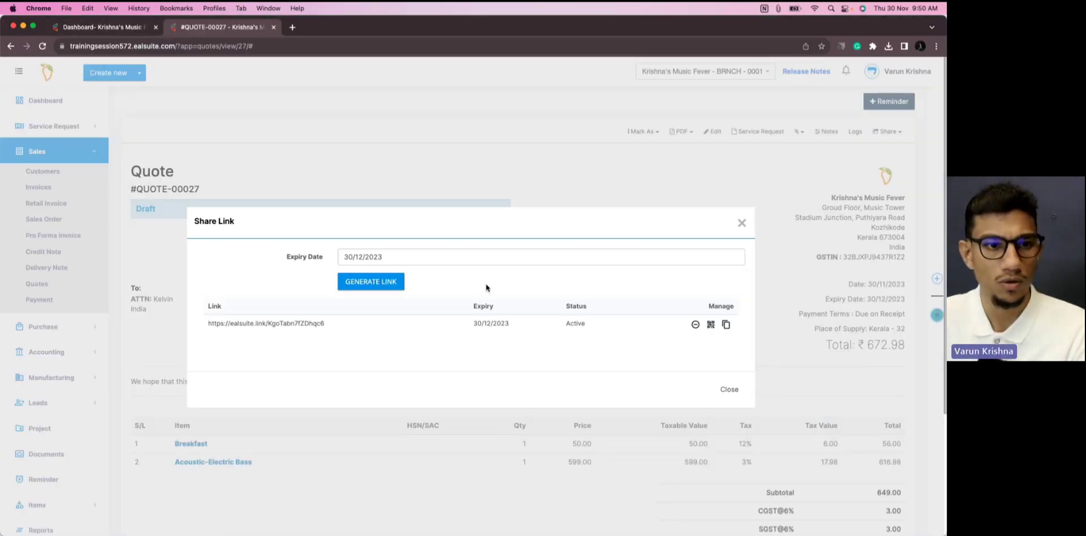
- Copy the share link again and view the draft quote in a temporary SessionBox session, closing that session when done
left_click(726, 325)
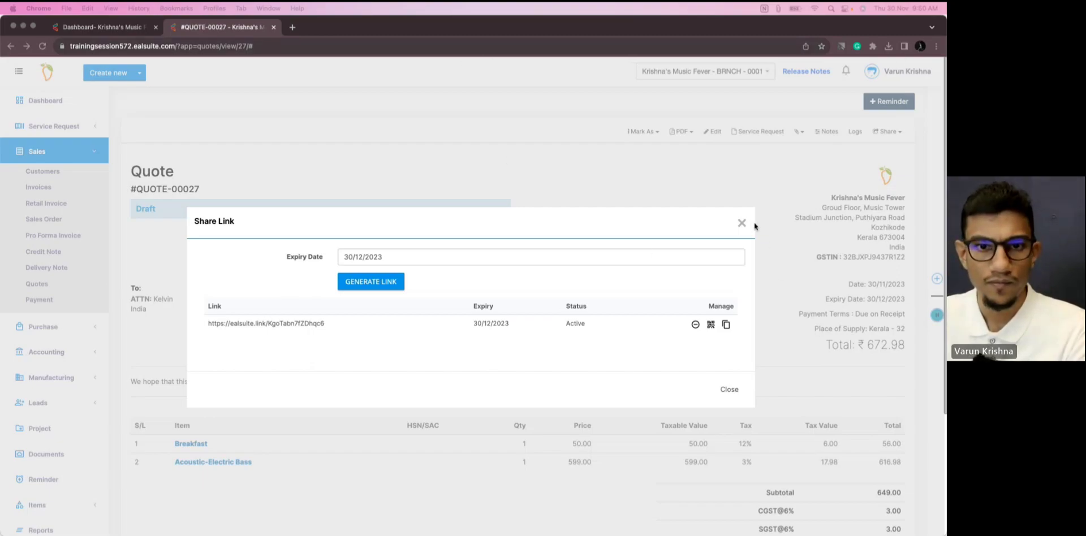
left_click(726, 325)
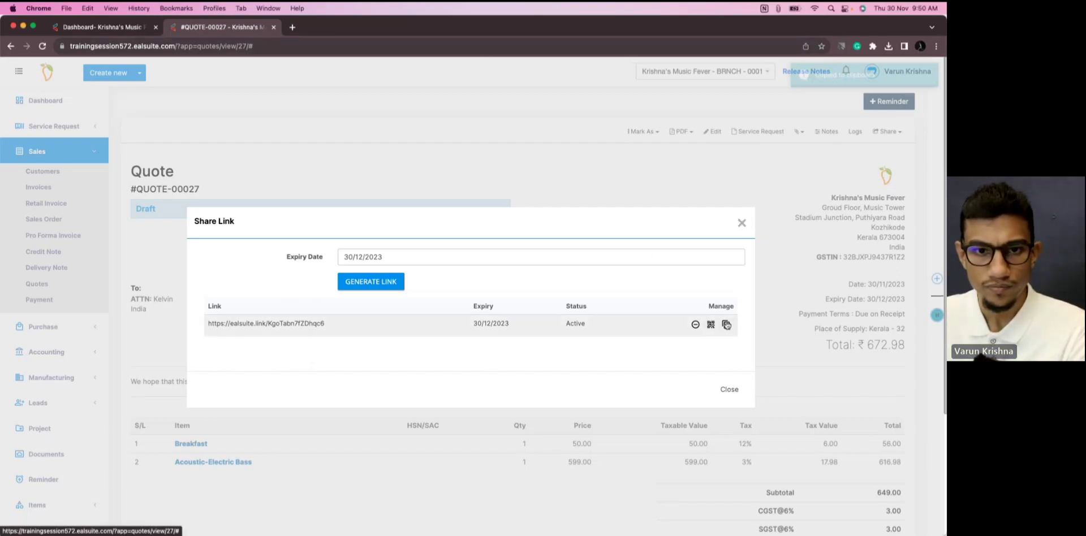
left_click(742, 223)
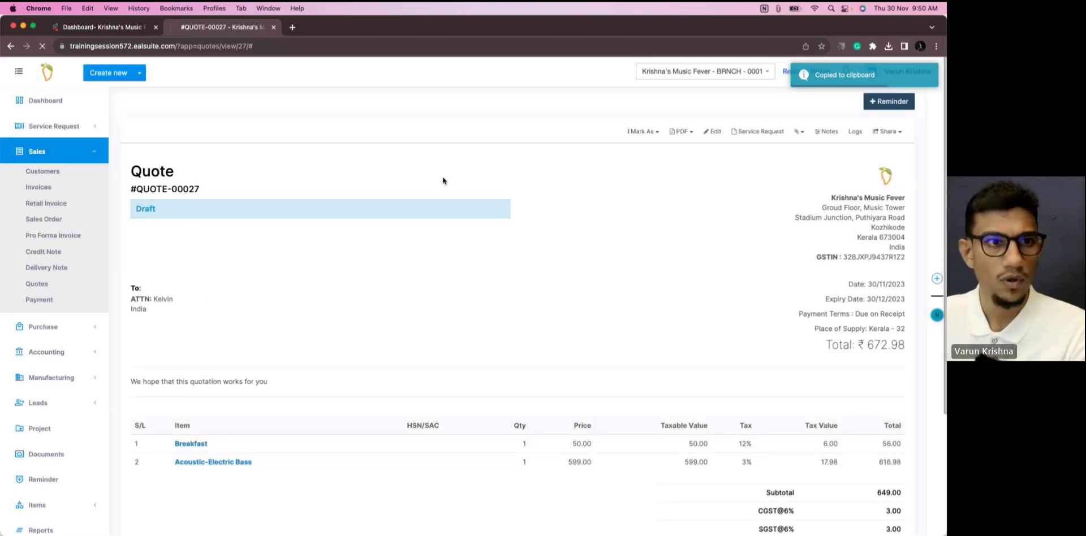
right_click(363, 157)
mouse_move(416, 291)
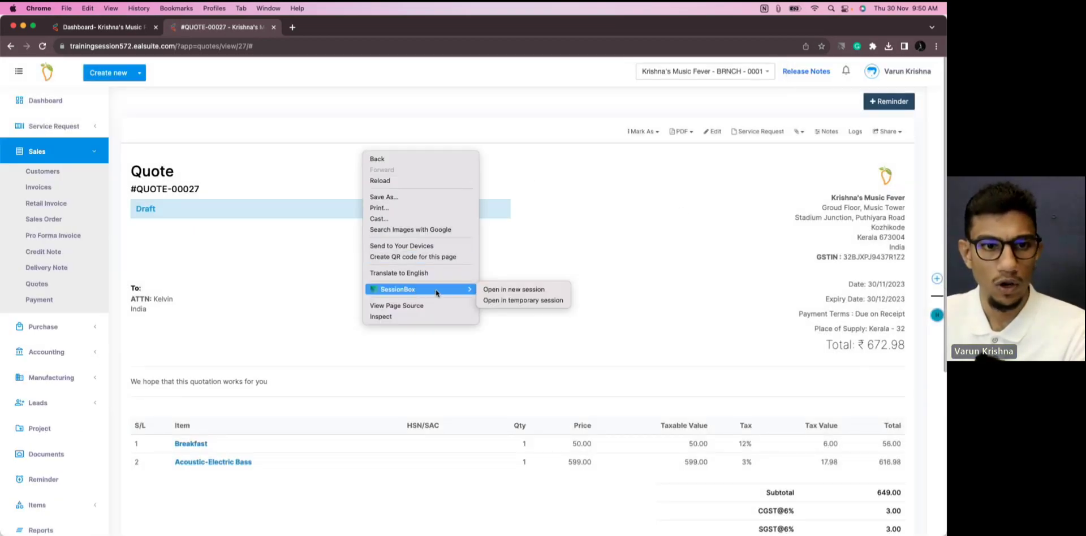
left_click(526, 306)
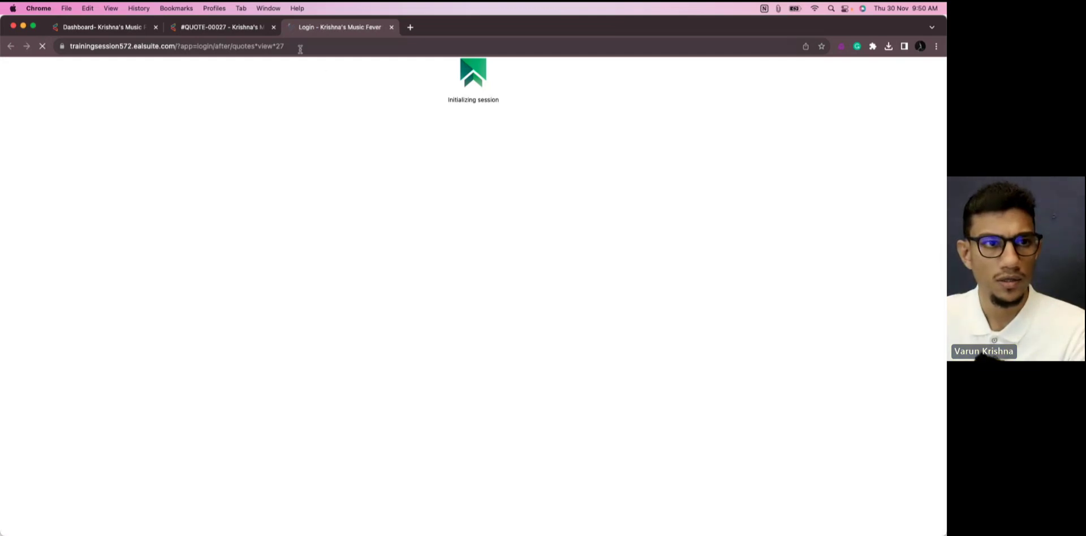
left_click(301, 48)
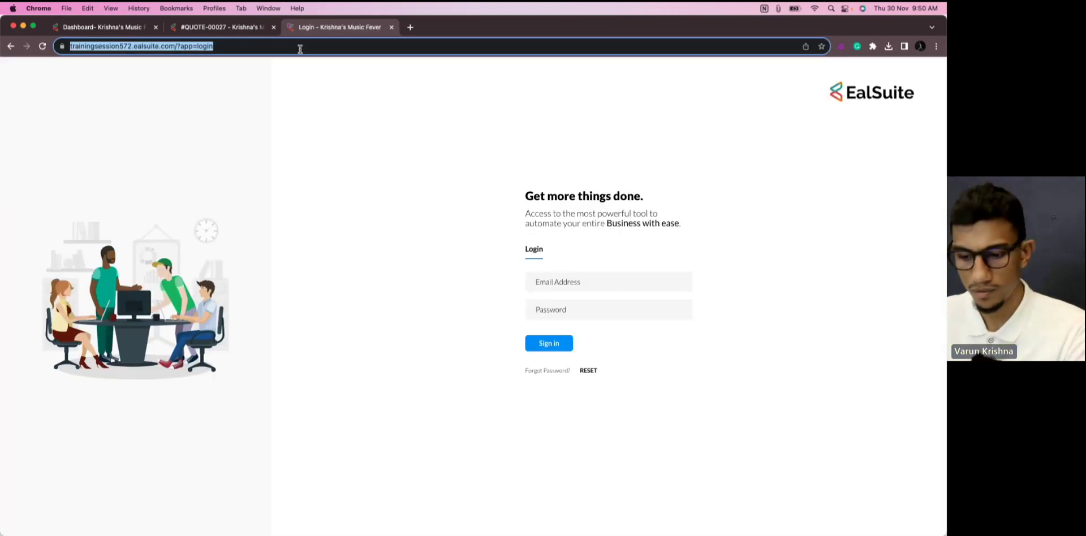
key("super+v")
key("Return")
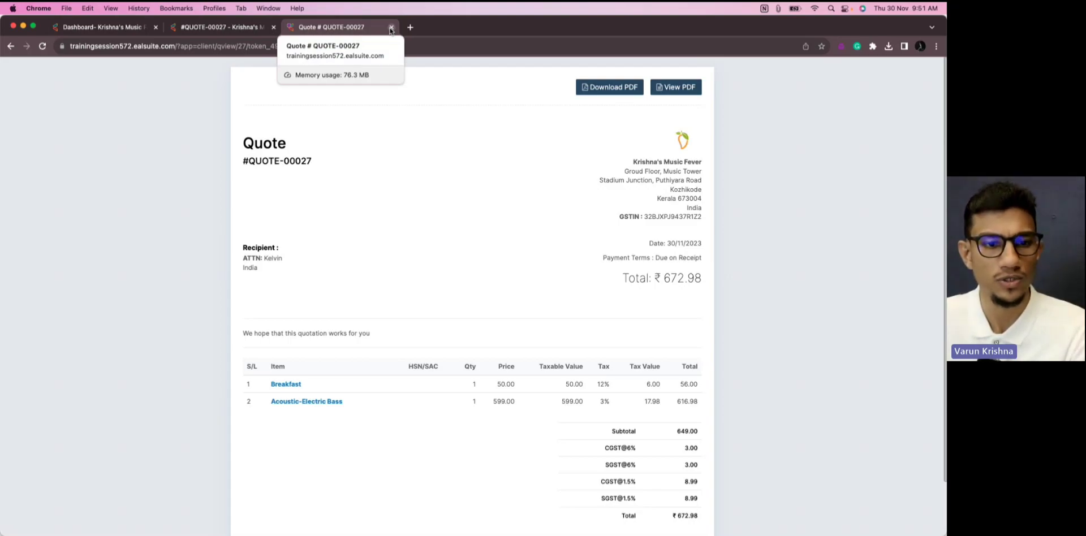
left_click(391, 27)
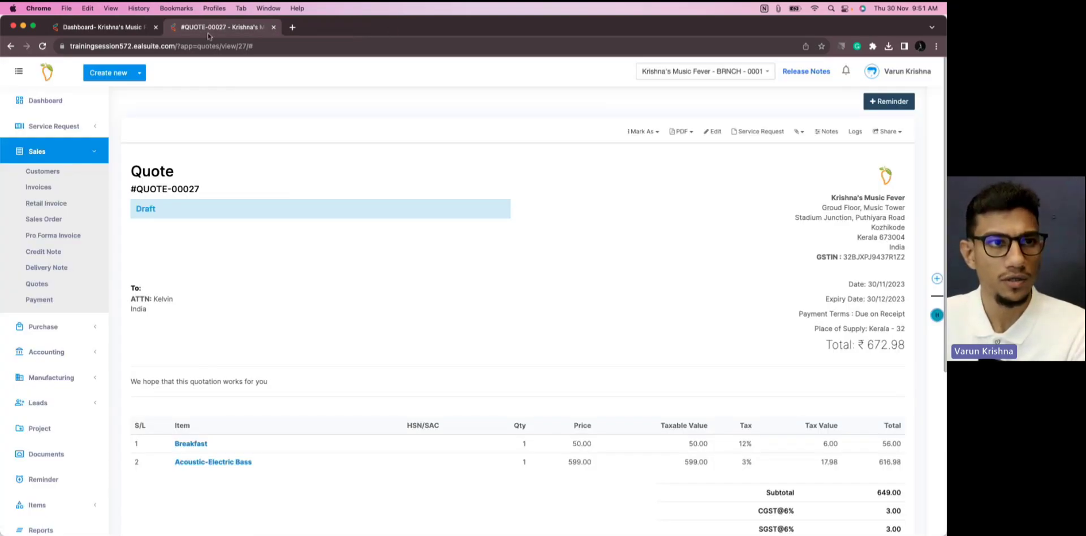
- Mark the draft quote as Published
left_click(649, 137)
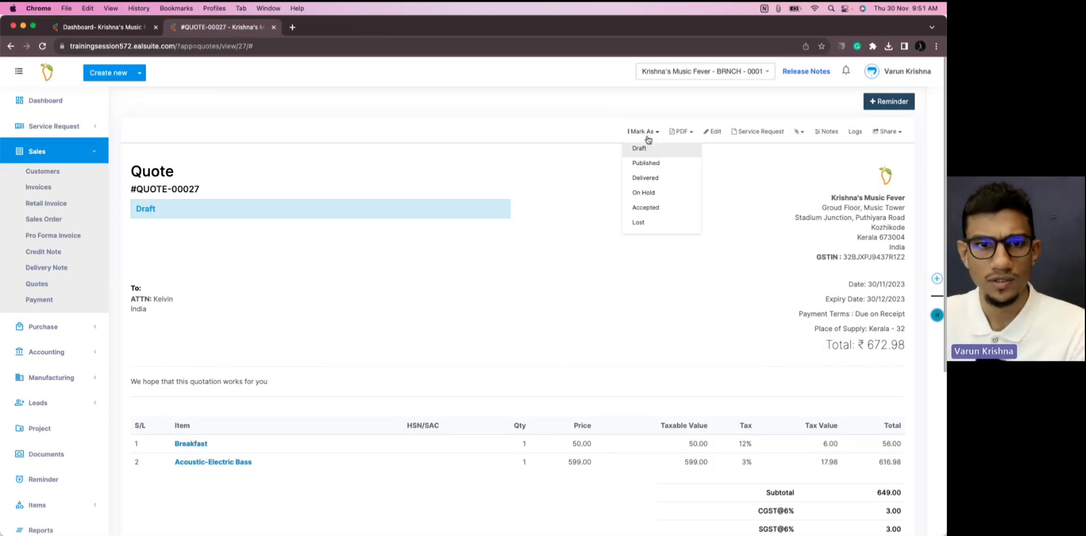
left_click(653, 168)
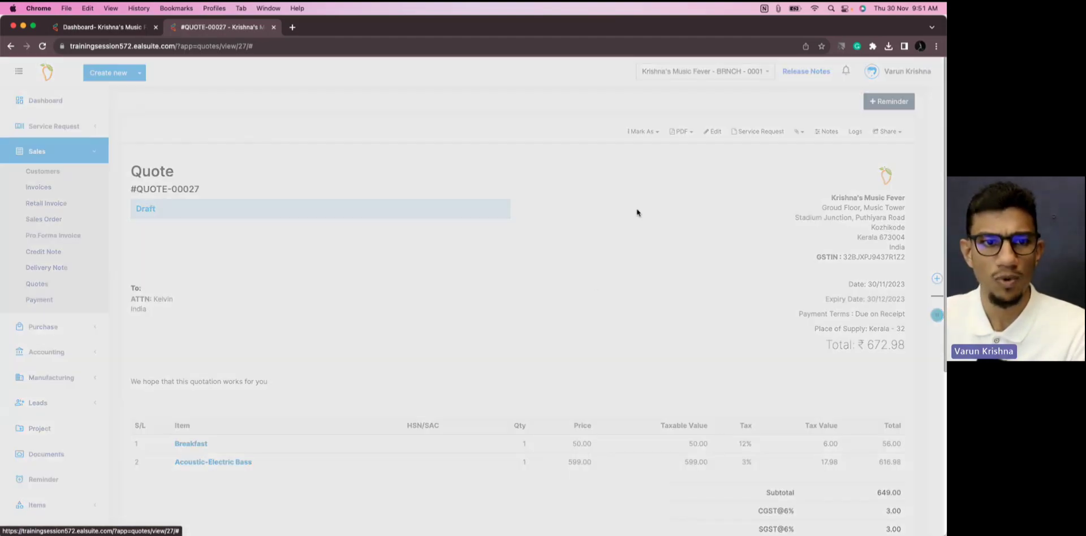
left_click(600, 319)
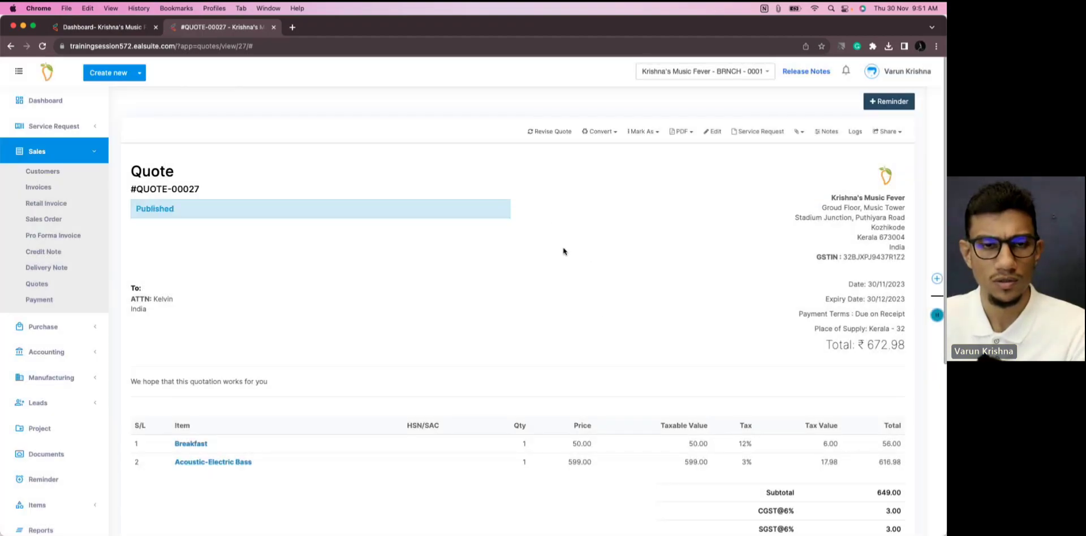
- Generate another share link for the published quote with expiry date 30/12/2023 and copy the first listed link
left_click(887, 132)
left_click(885, 148)
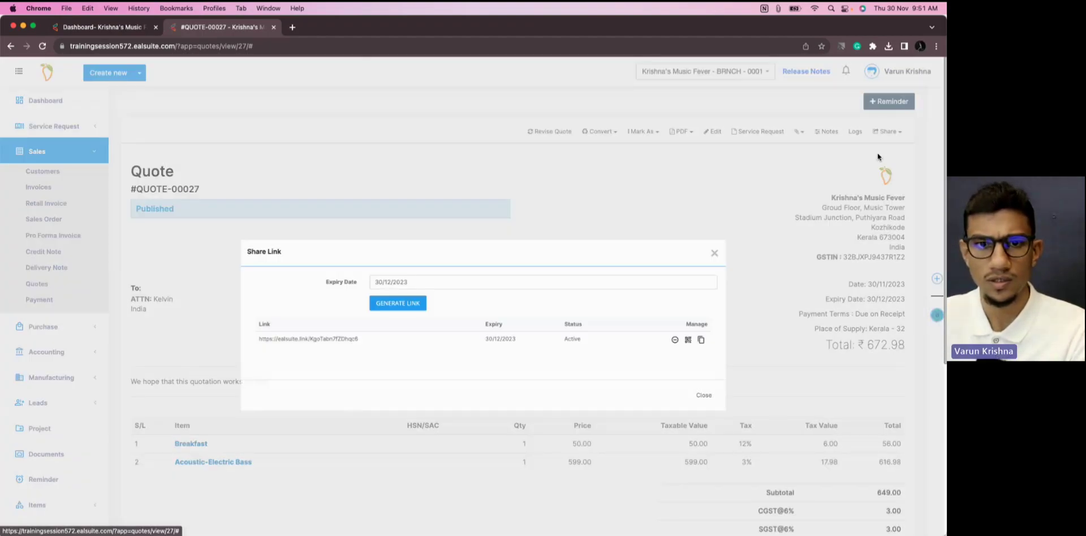
left_click(389, 290)
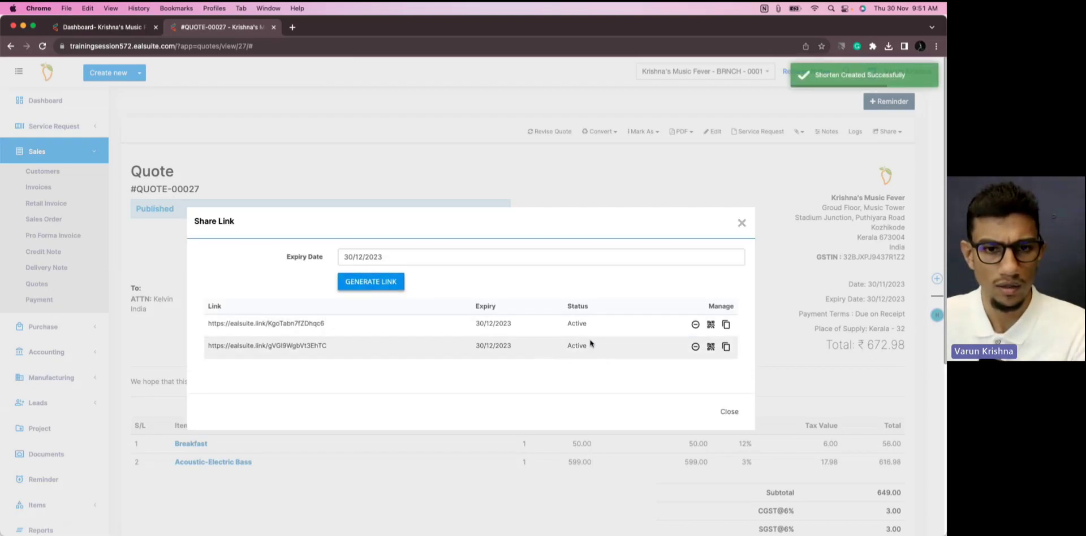
left_click(732, 327)
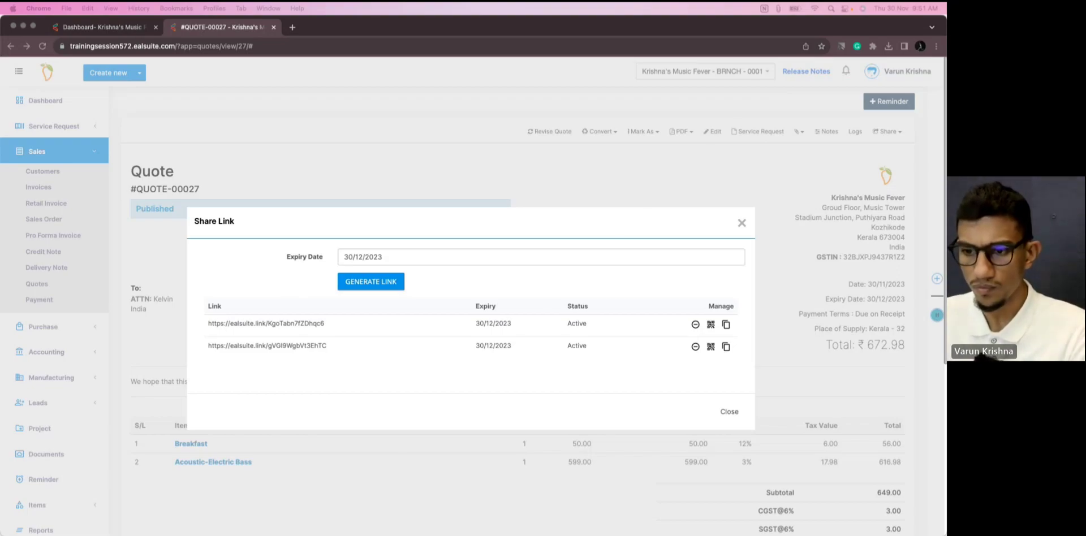
- Accept the quote on its customer page in a separate browser window, closing that window and the share link dialog
left_click_drag(945, 192, 411, 52)
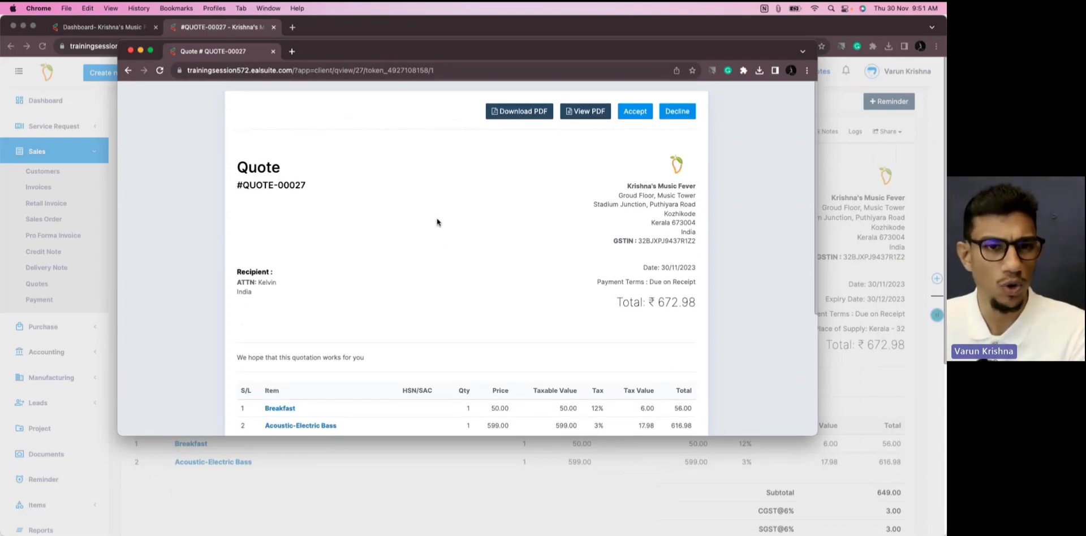
left_click(636, 111)
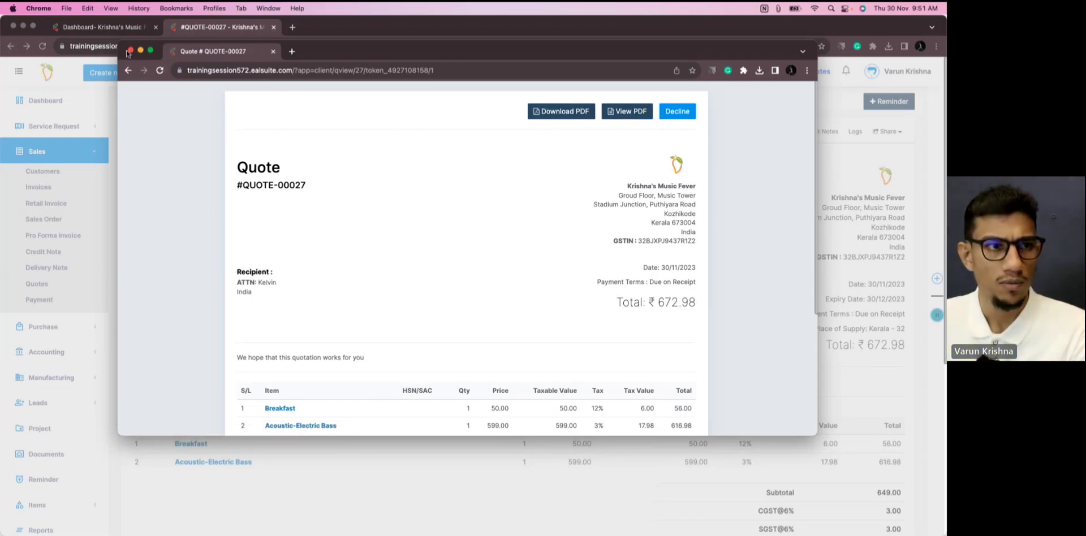
left_click(131, 52)
left_click(740, 223)
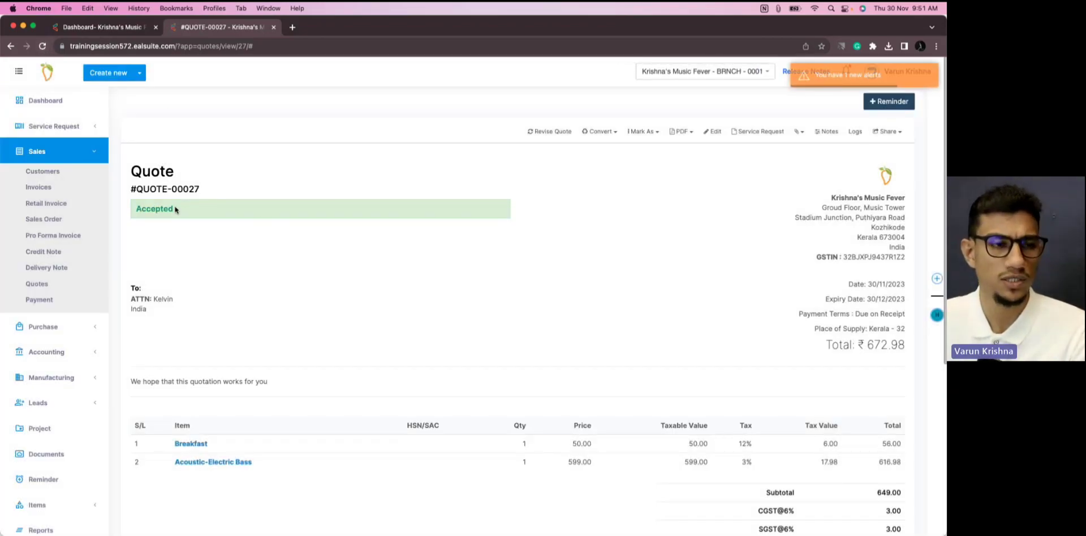
- Check the quote's status after the customer's acceptance and open the new acceptance alert from the notifications
left_click_drag(138, 208, 182, 212)
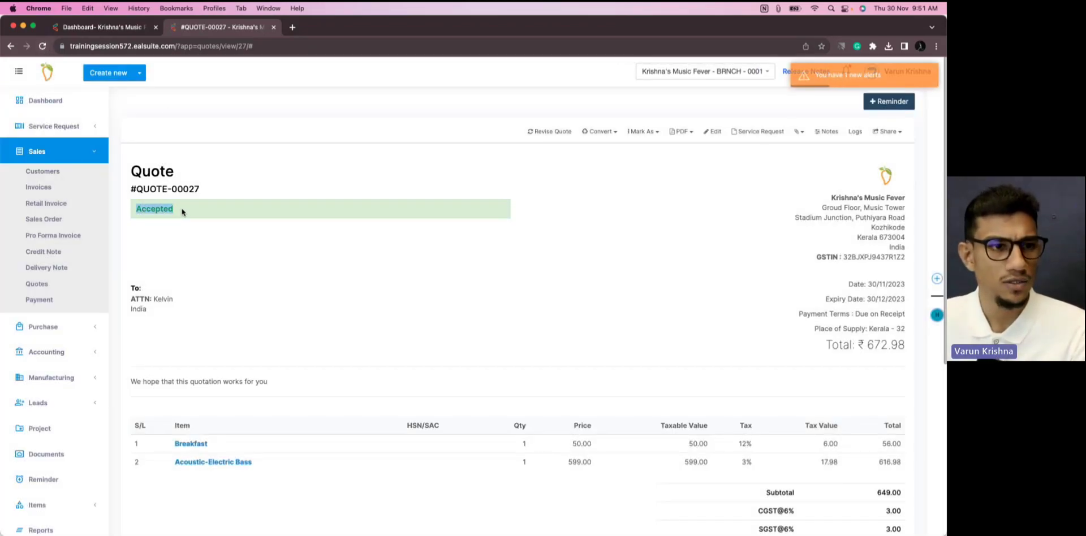
left_click(182, 212)
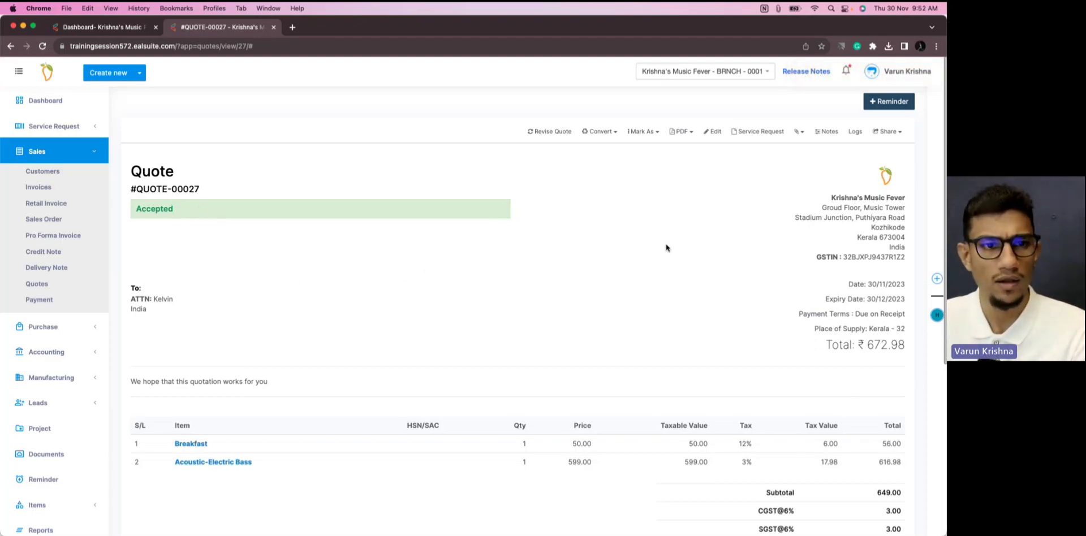
left_click(846, 74)
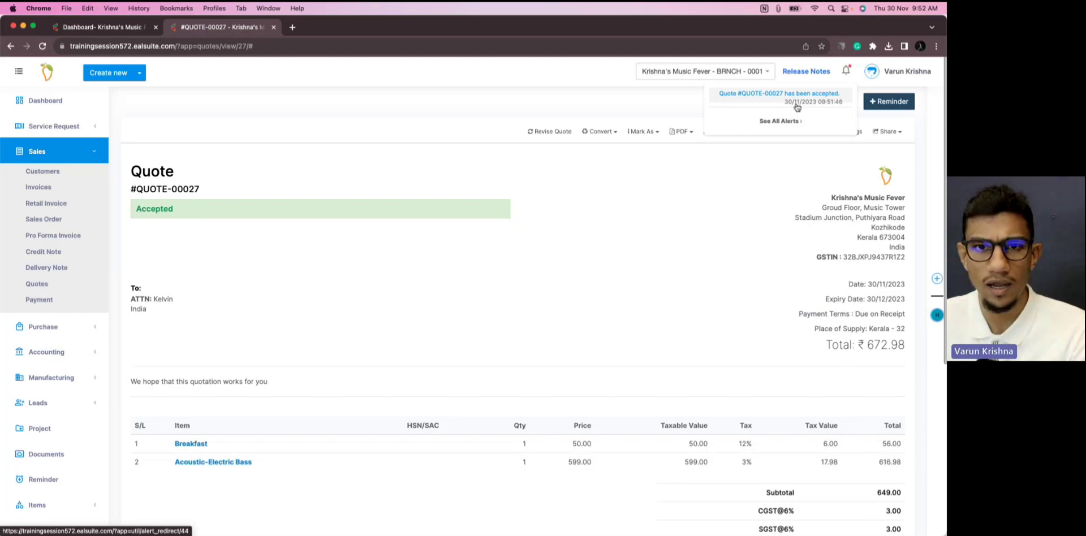
left_click(823, 100)
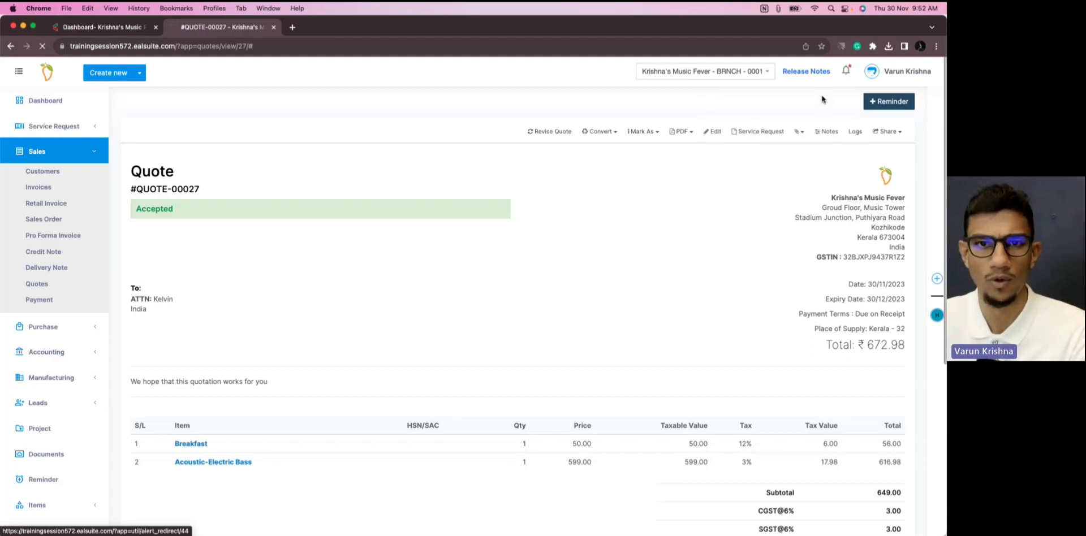
- View the full list of alerts, check the newest entry's date and time, and open the quote from its alert
left_click(846, 72)
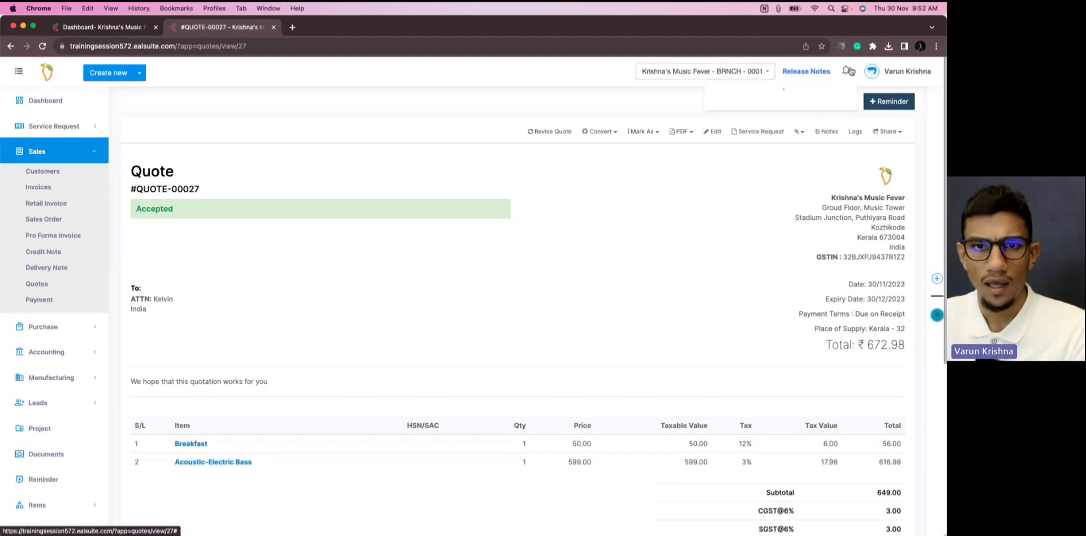
left_click(788, 98)
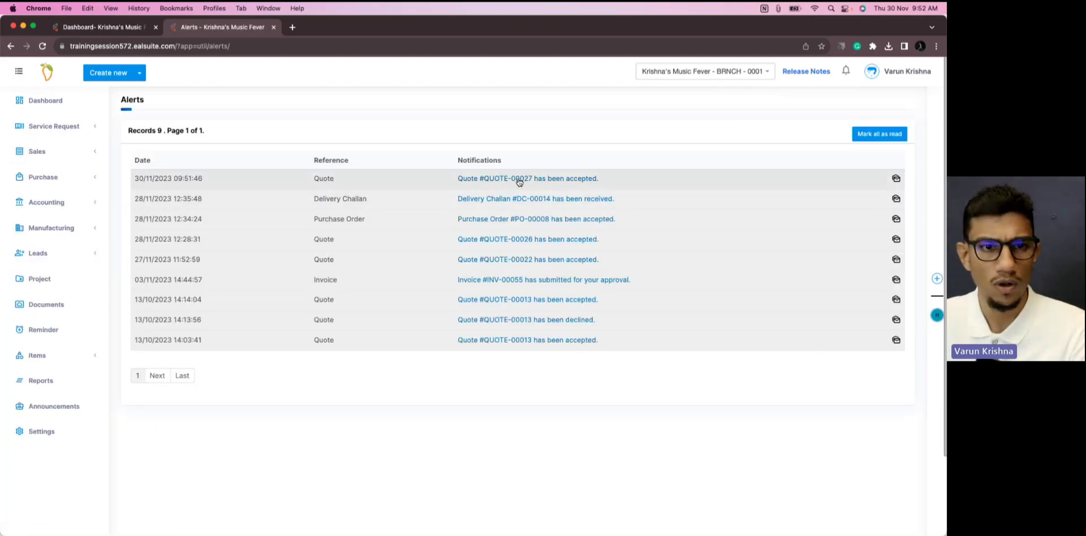
left_click_drag(136, 181, 205, 187)
left_click(221, 183)
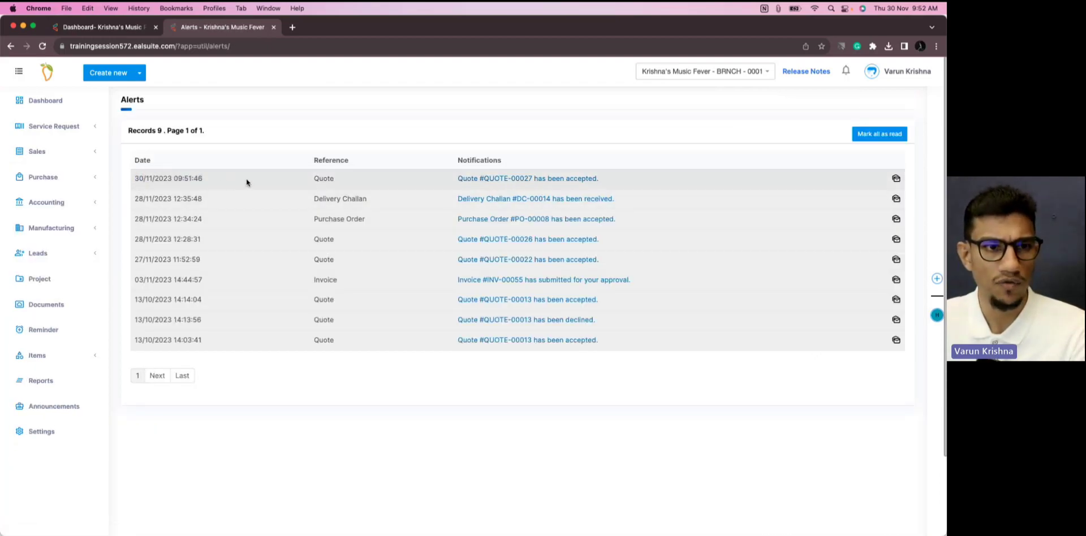
left_click(483, 180)
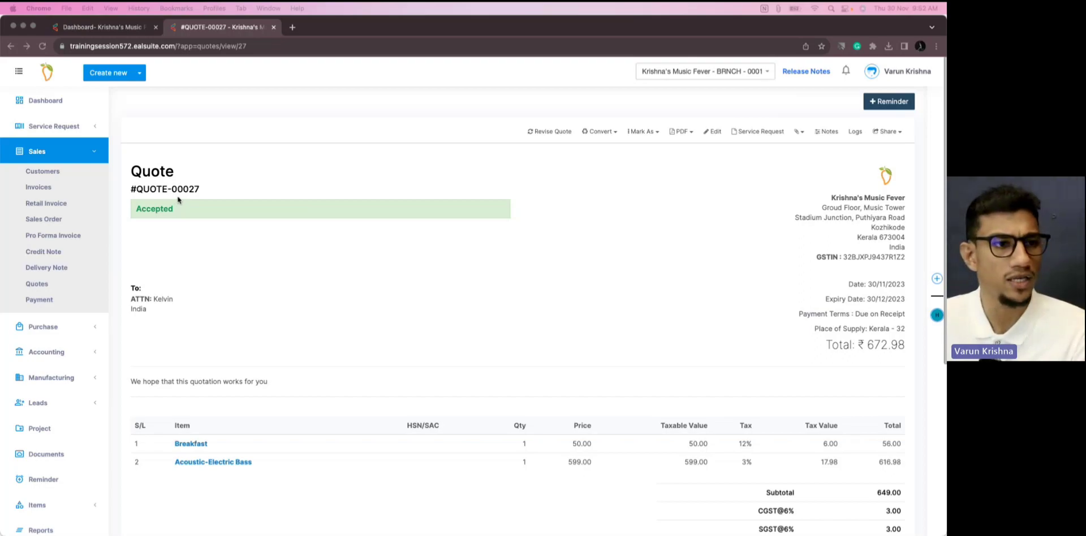
- Start a new purchase order for supplier MeloSound Traders - Rhythmic Retailers and set its status to Draft
left_click(85, 156)
left_click(104, 155)
left_click(68, 177)
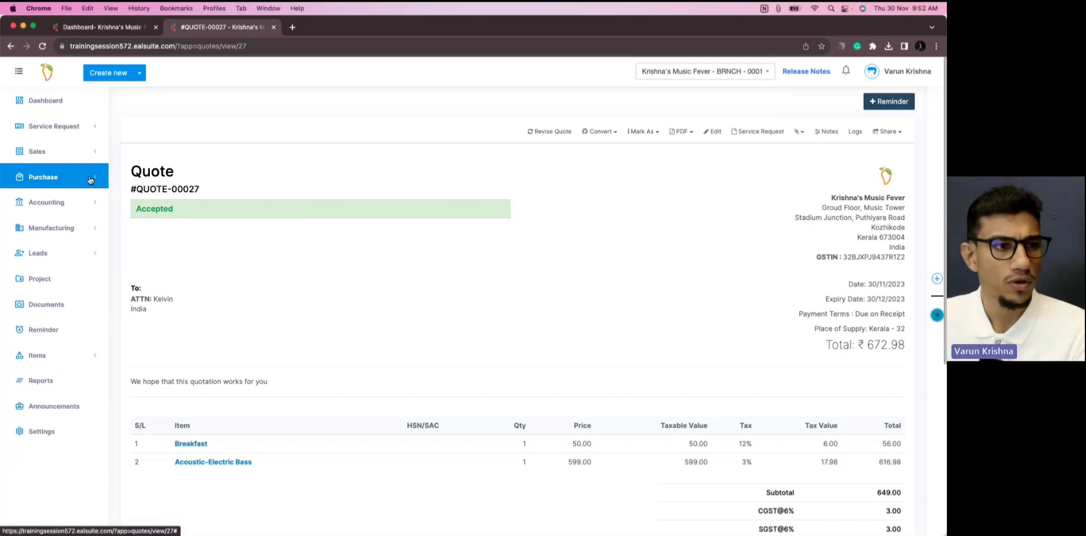
left_click(72, 227)
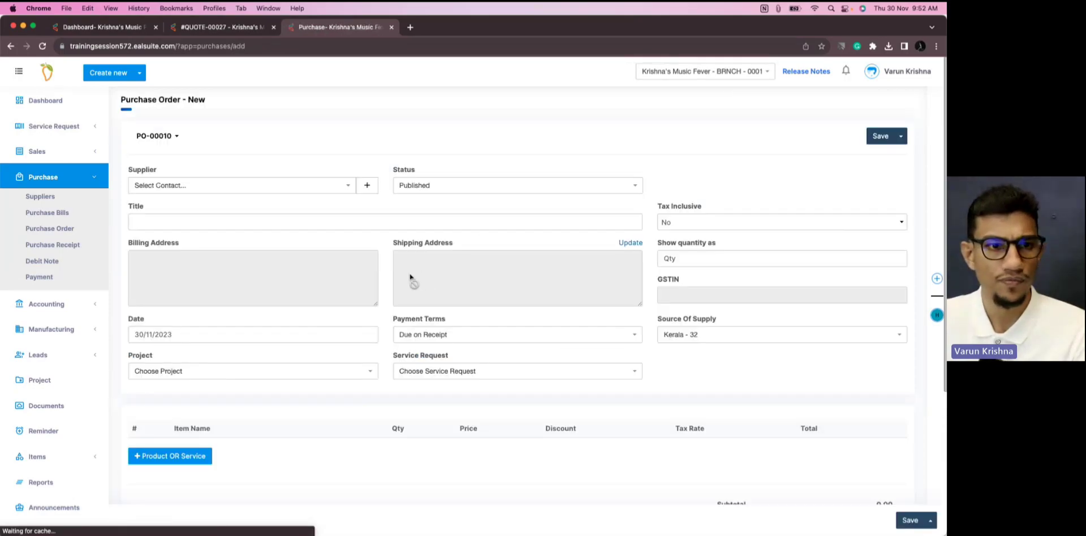
left_click(332, 193)
left_click(248, 254)
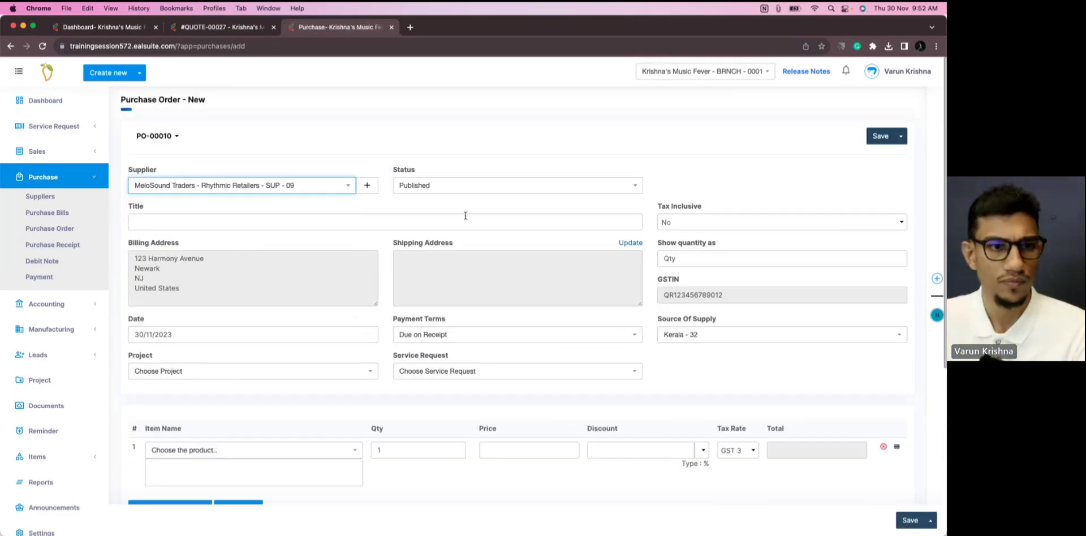
left_click(521, 187)
left_click(488, 239)
- Add the Classmate Ballet Notebook from the products list to the purchase order and save it
scroll(488, 242, "down", 5)
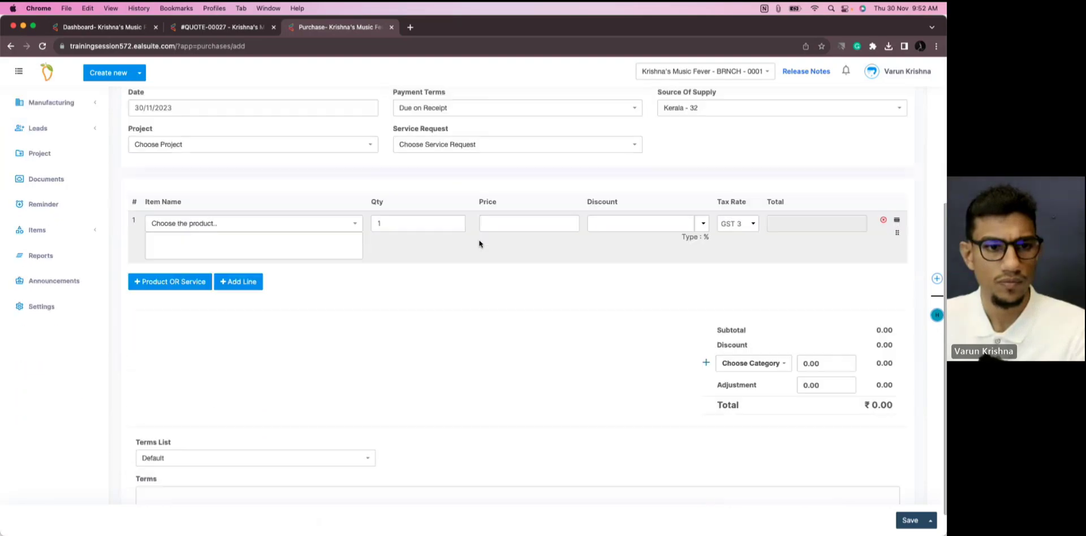
left_click(170, 261)
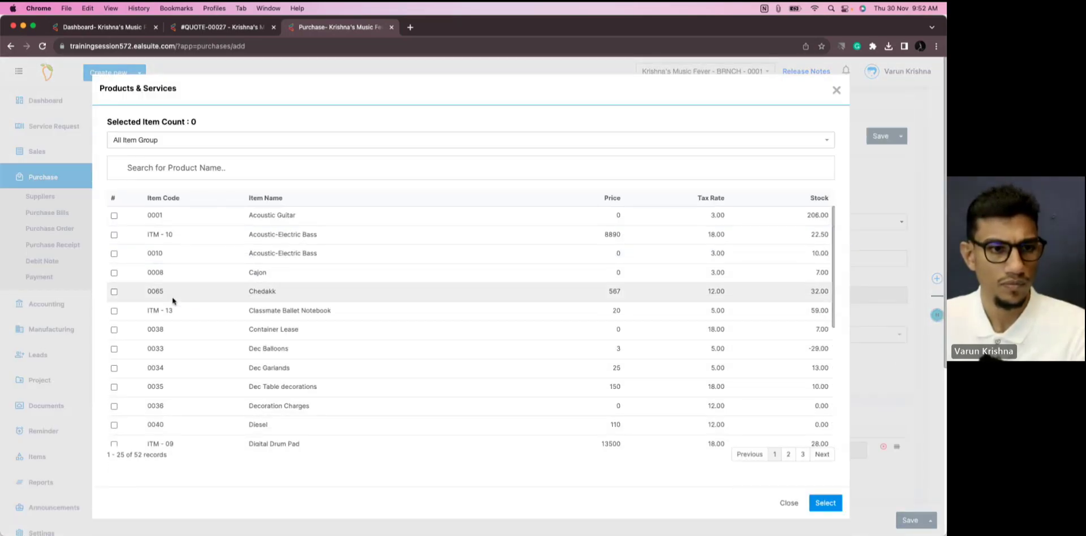
left_click(114, 311)
left_click(825, 502)
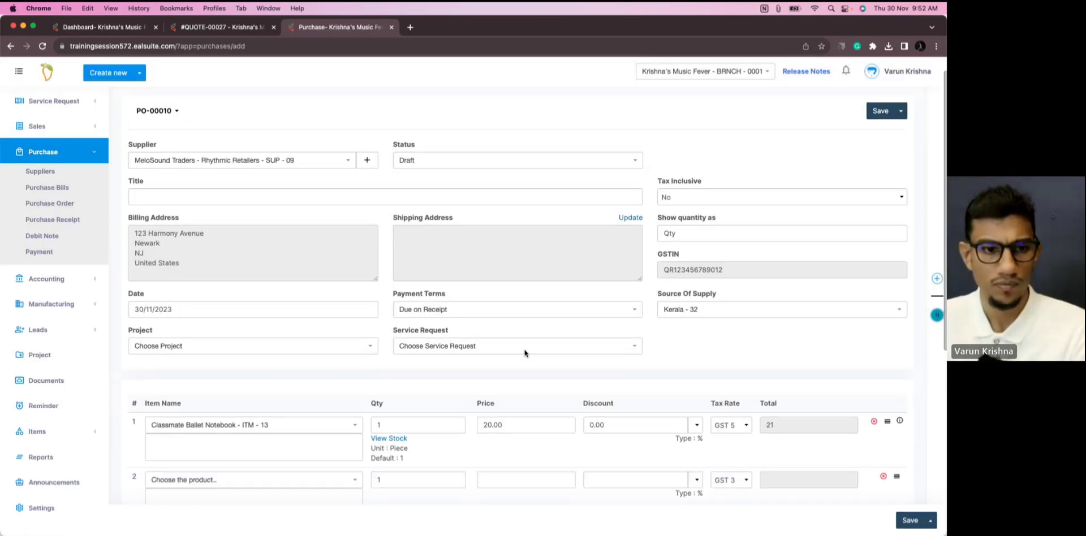
scroll(523, 349, "down", 5)
left_click(910, 521)
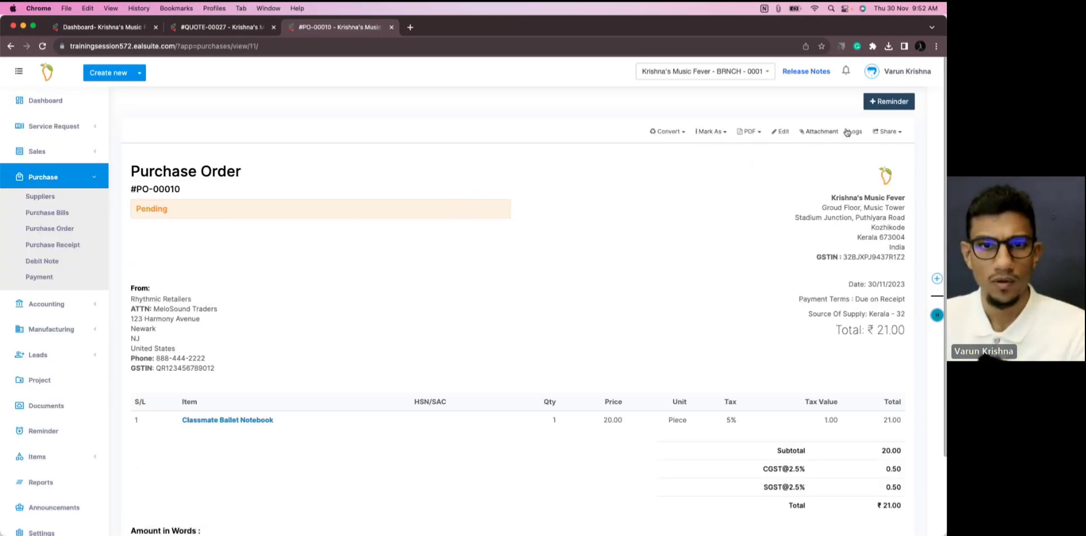
- Generate a share link for the purchase order with expiry date 30/12/2023 and copy it
mouse_move(718, 132)
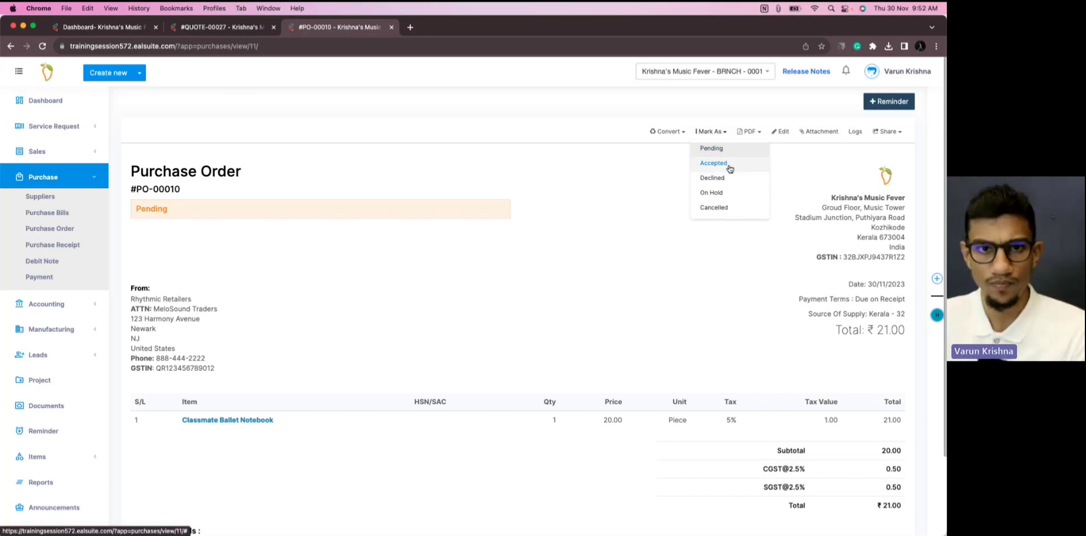
mouse_move(888, 134)
left_click(866, 149)
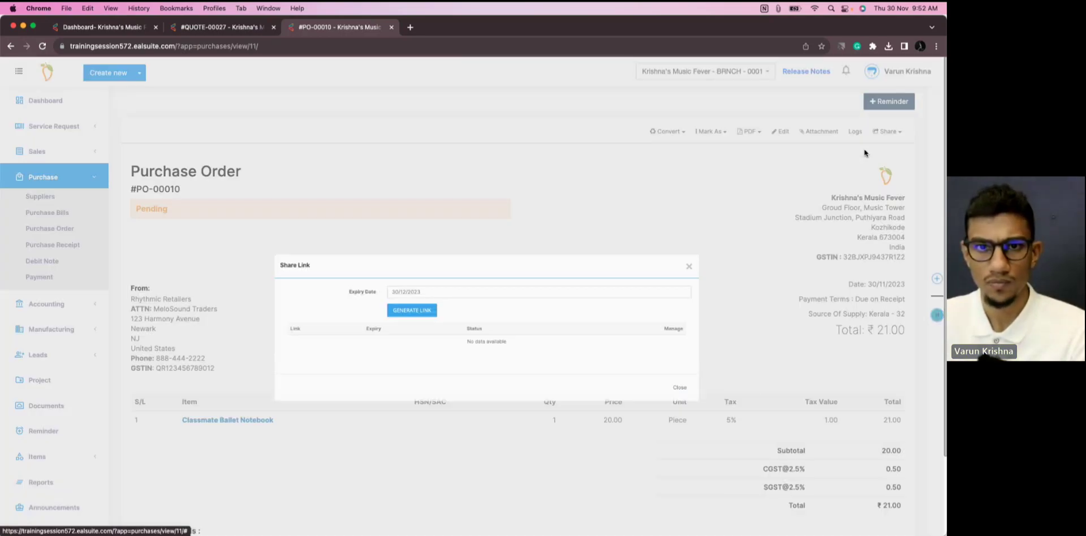
left_click(402, 282)
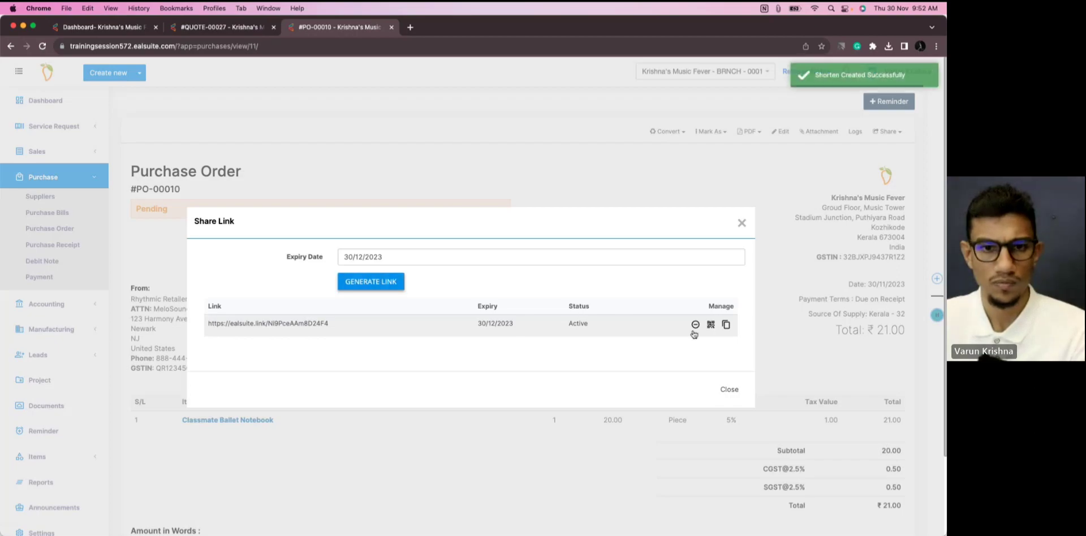
left_click(726, 324)
- Accept the purchase order on its supplier page in a separate browser window, closing that window and the share link dialog
key("super+Tab")
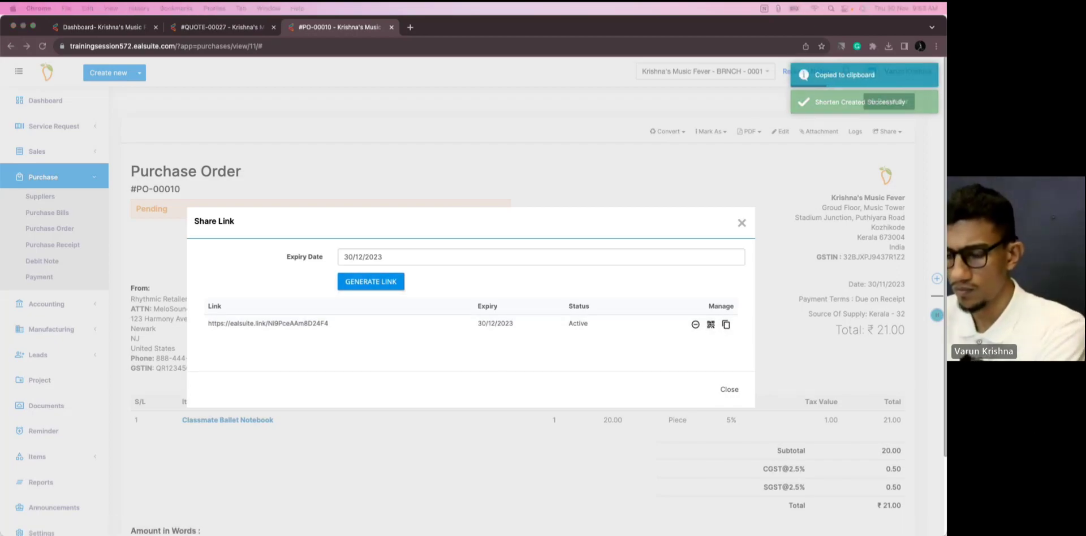
left_click_drag(945, 122, 559, 84)
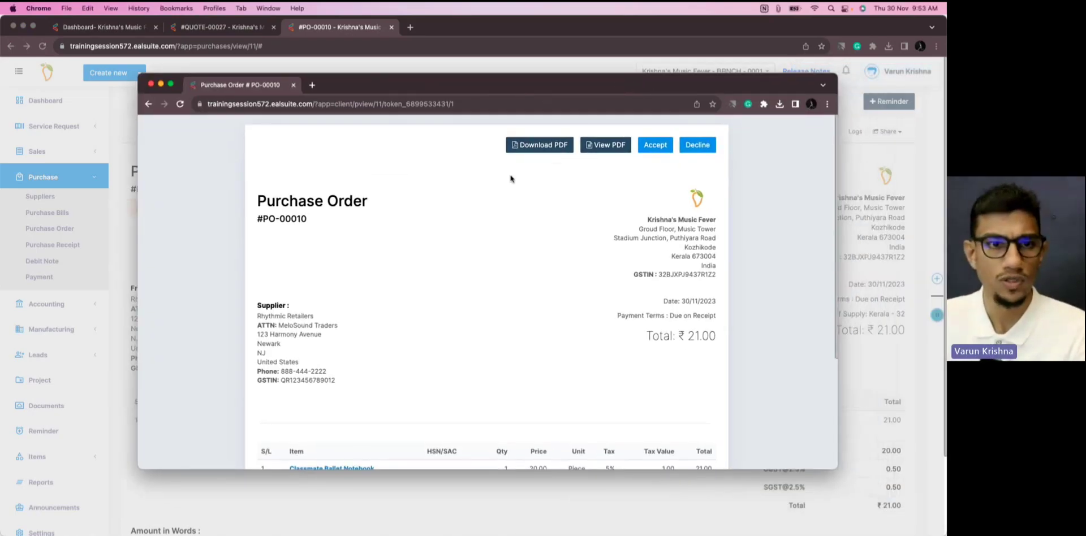
left_click(655, 148)
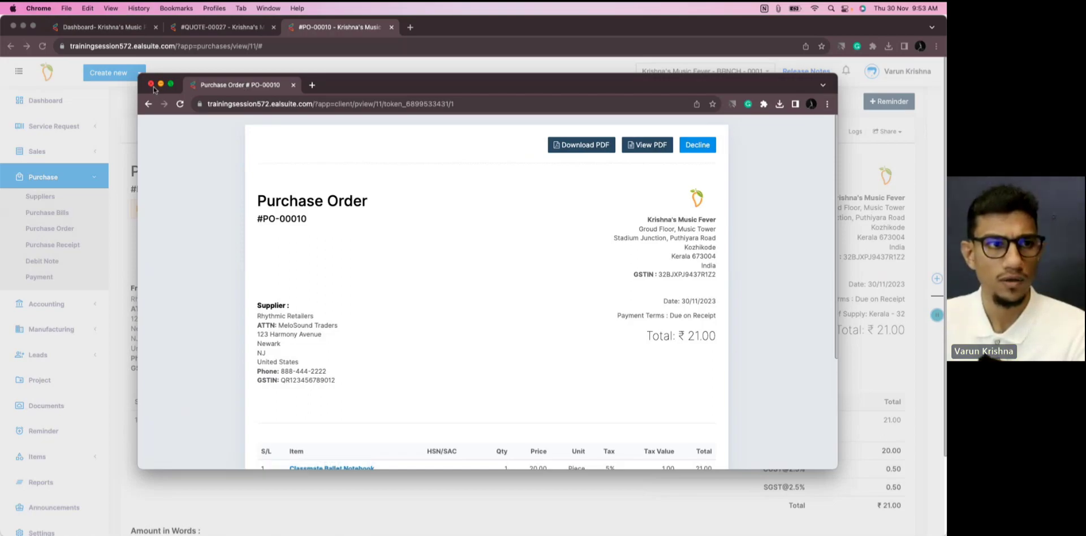
left_click(150, 84)
left_click(742, 223)
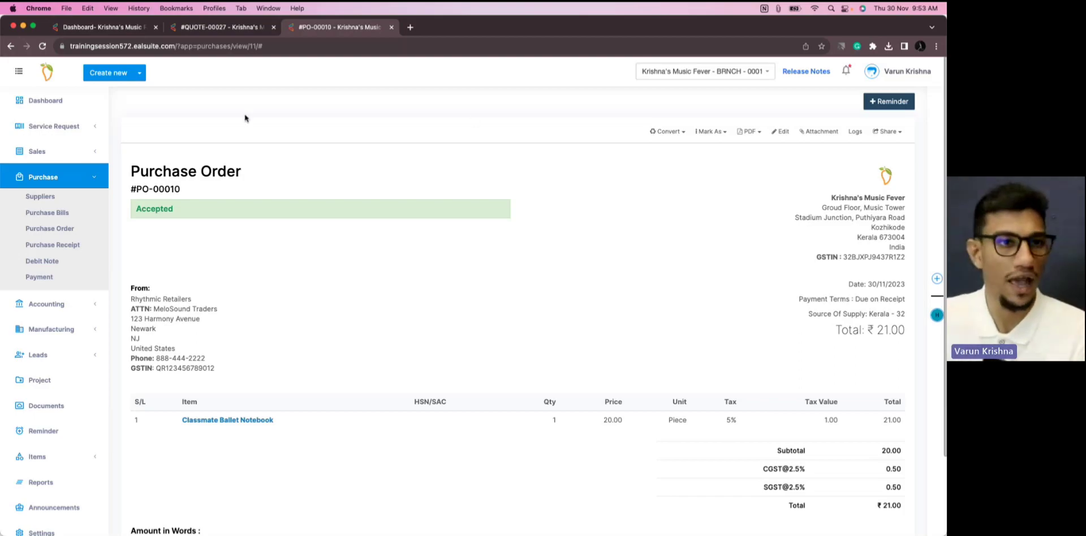
- Advance the presentation to the Boosted Stock Validation slide and switch to the EalSuite dashboard in an enlarged browser window
left_click(13, 26)
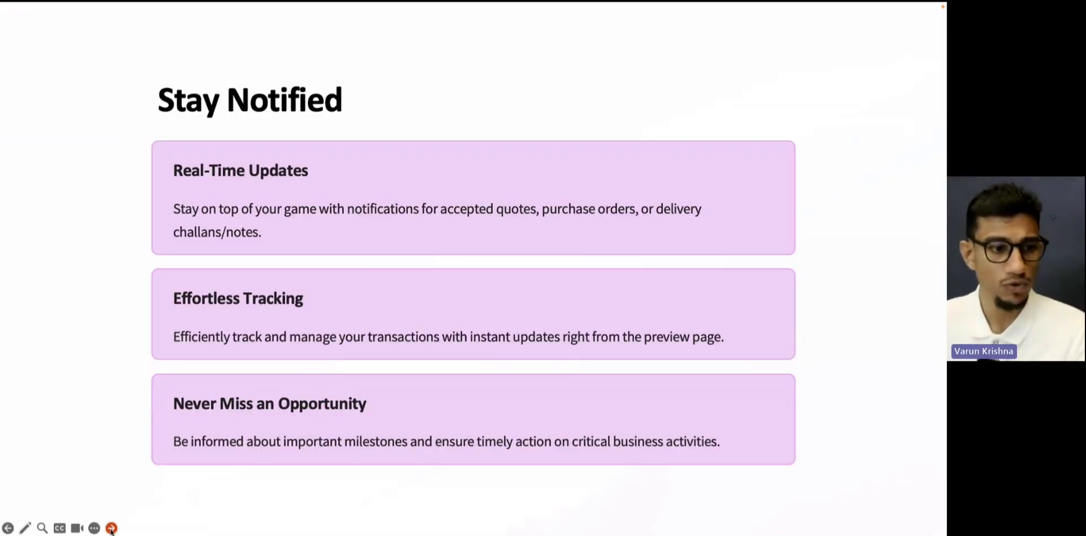
left_click(112, 528)
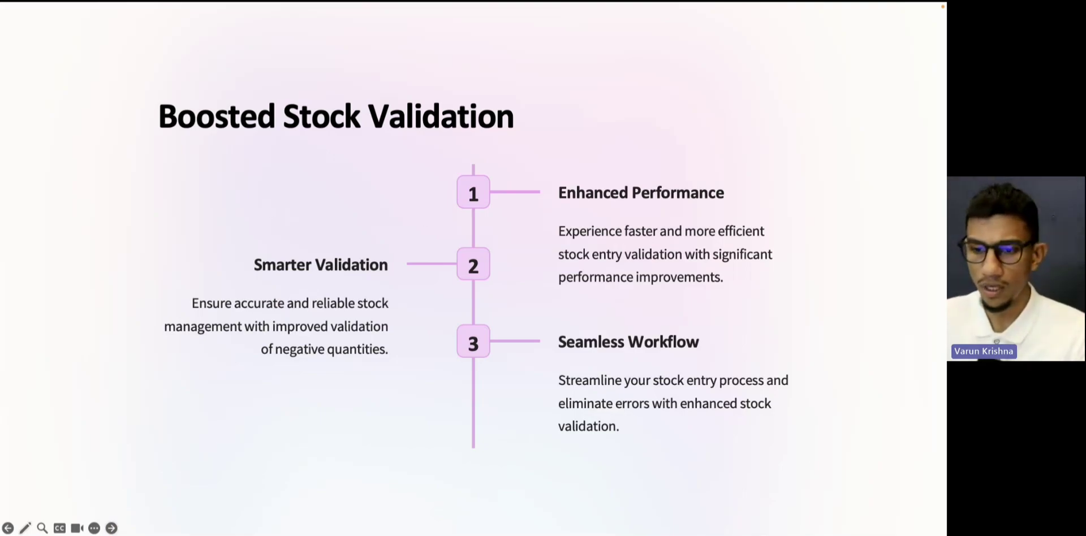
left_click_drag(926, 105, 291, 78)
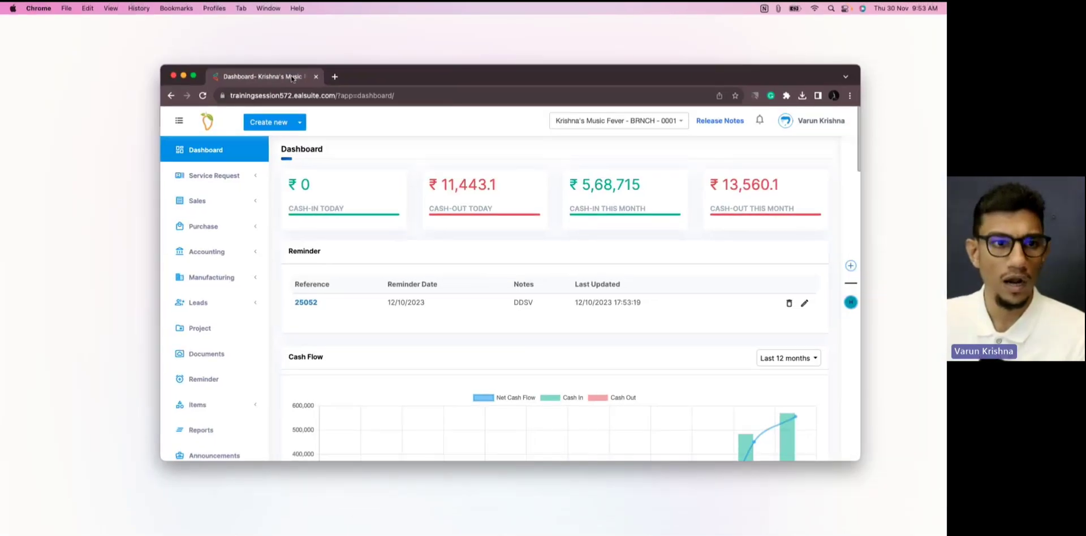
double_click(456, 85)
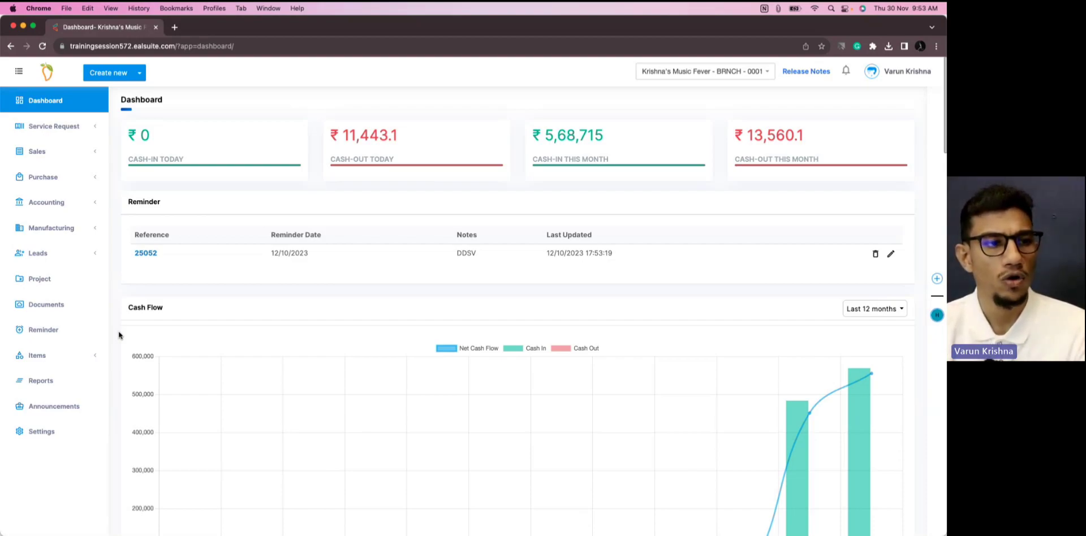
- Start a new sales invoice, select the second listed customer, and go to its item lines
left_click(108, 72)
left_click(95, 125)
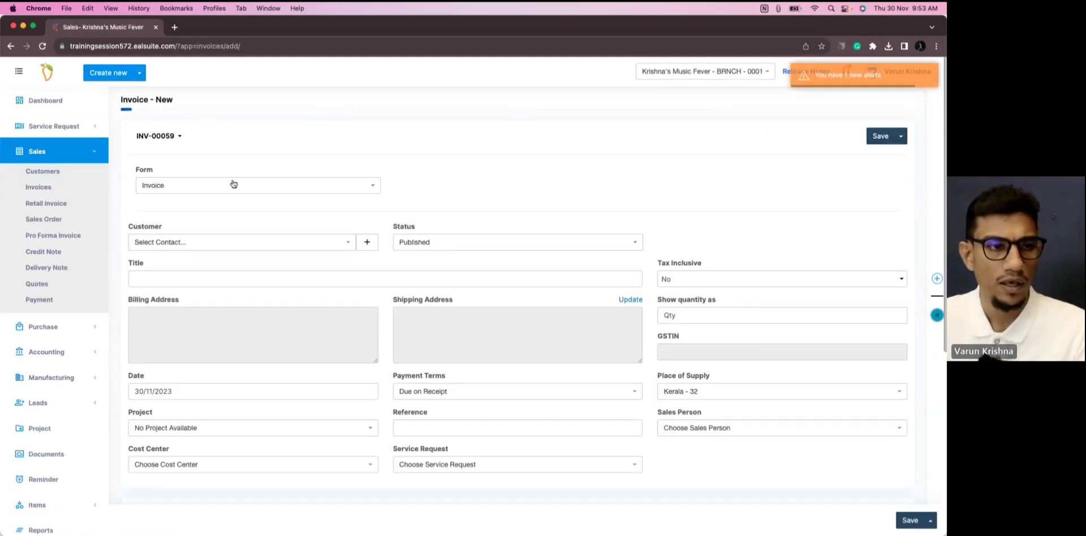
scroll(272, 229, "down", 1)
left_click(257, 197)
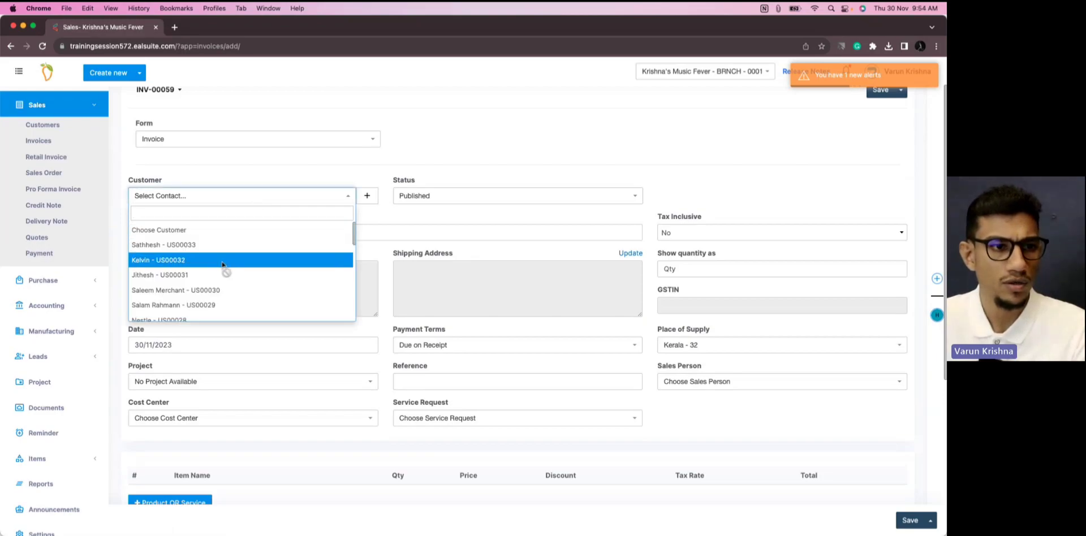
left_click(224, 264)
scroll(224, 265, "down", 5)
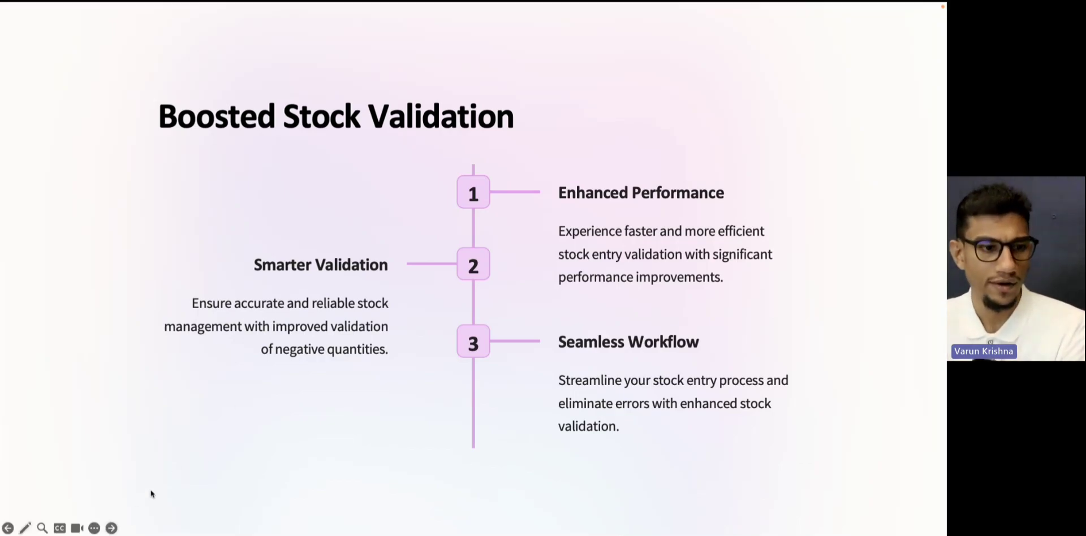
- Advance to the Dashboard Widgets Supercharged slide and examine the Invoice VS Purchase chart on the EalSuite dashboard, closing the browser window
left_click(112, 528)
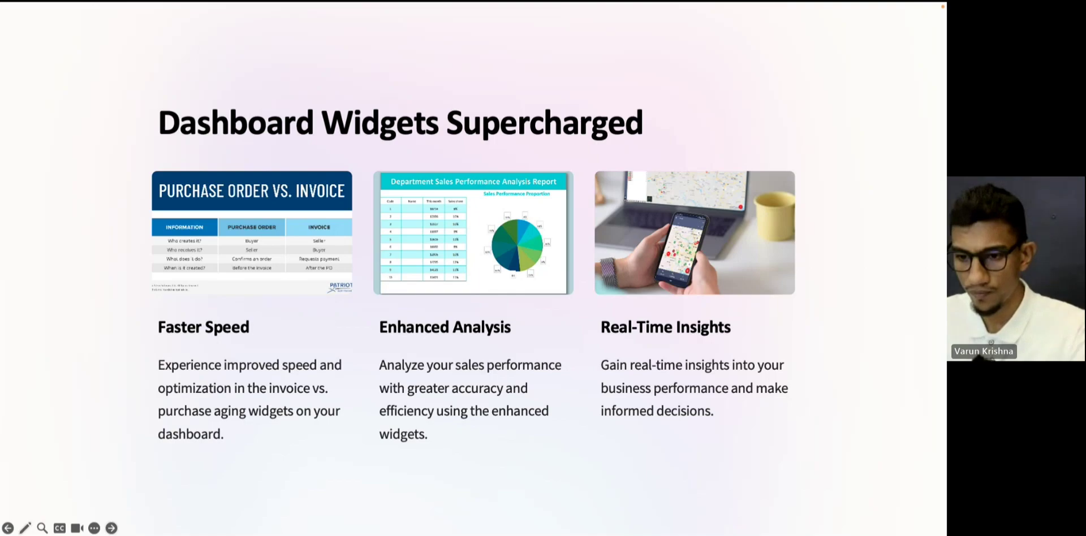
left_click_drag(671, 107, 257, 38)
double_click(339, 41)
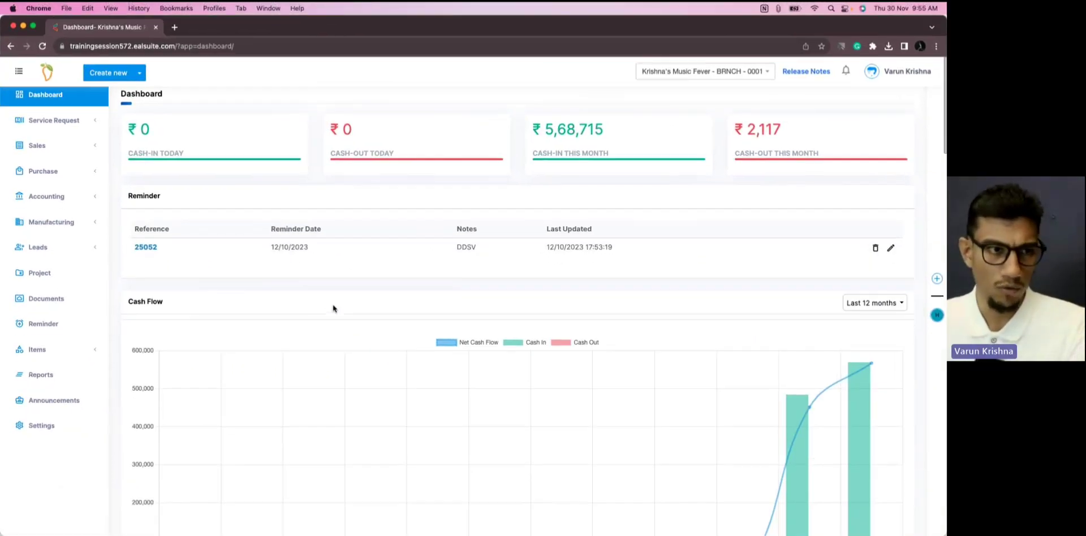
scroll(332, 307, "down", 10)
scroll(332, 307, "down", 12)
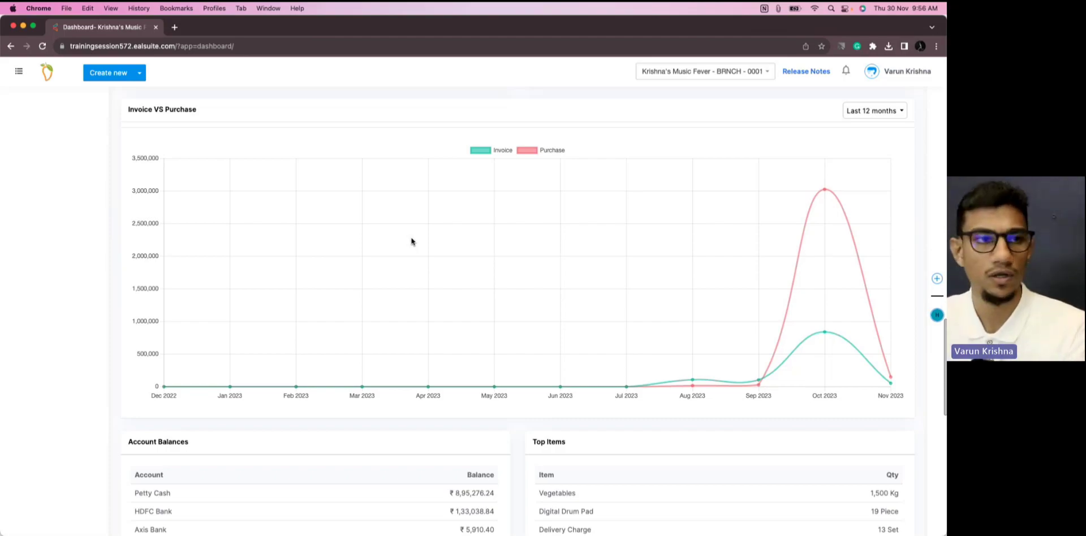
left_click(13, 26)
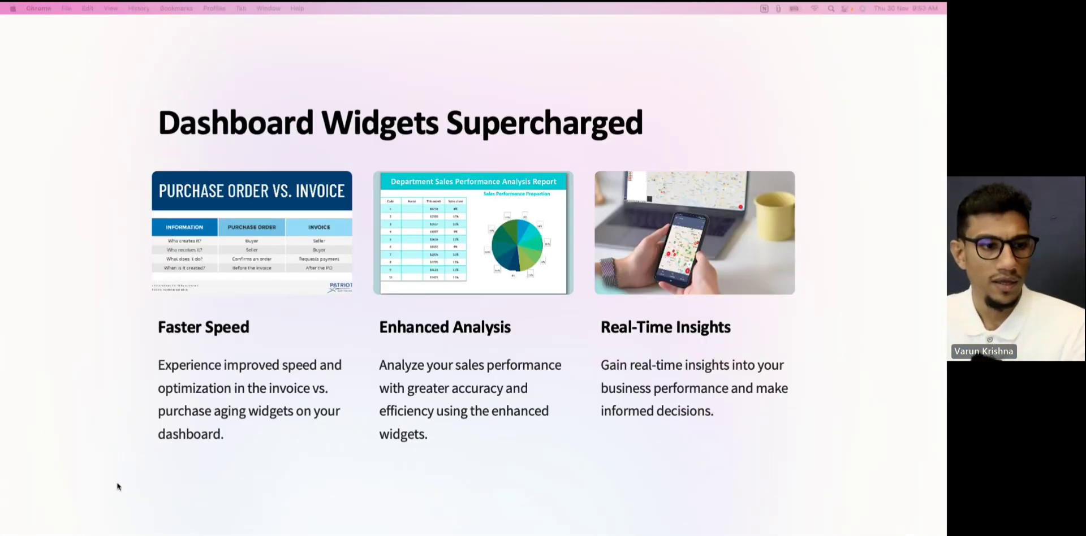
- Advance to the Fresh Button Design slide and switch to the EalSuite dashboard in an enlarged browser window
left_click(112, 529)
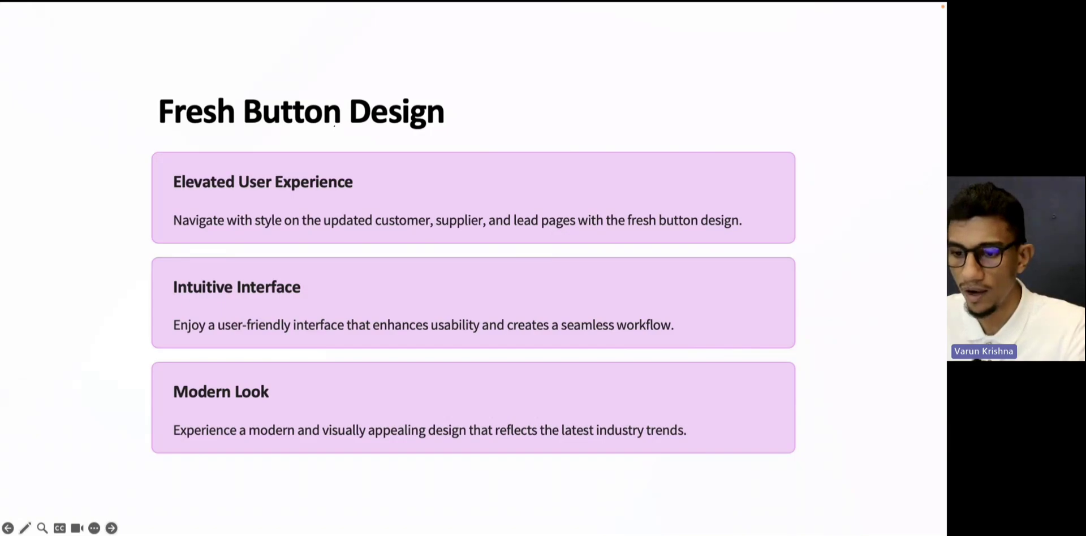
key("super+Tab")
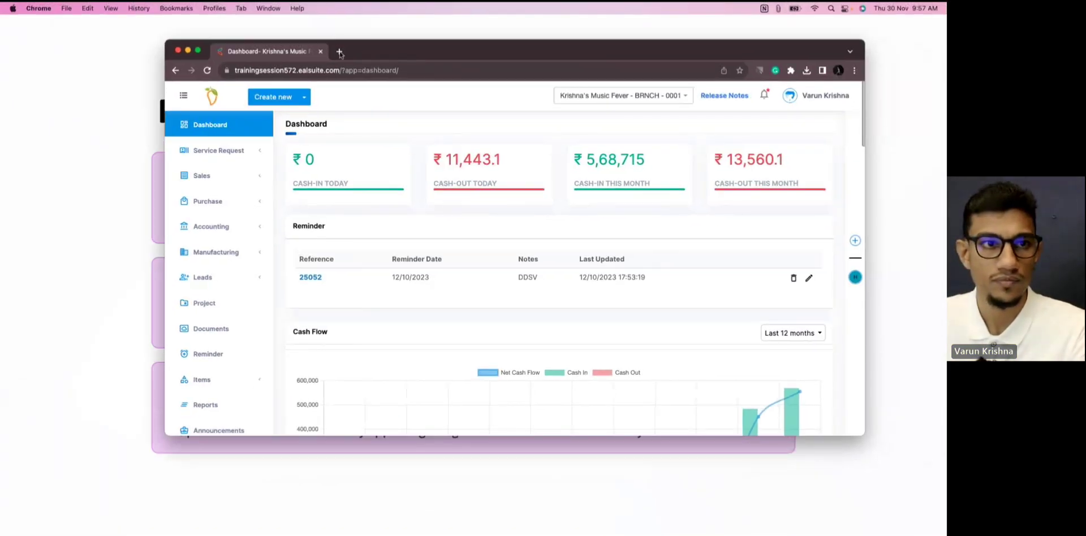
double_click(386, 52)
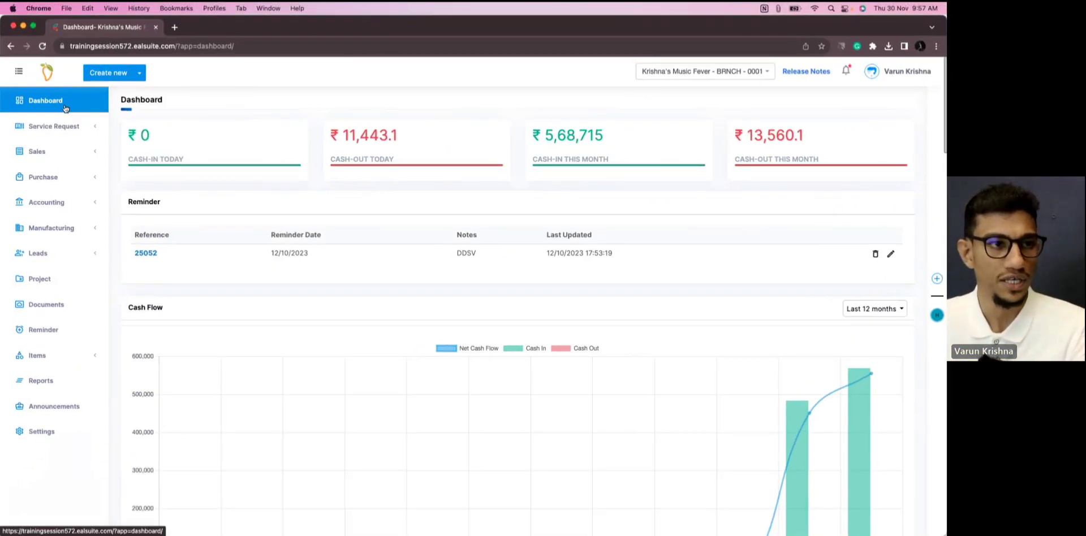
- Open the Customers, Suppliers and Leads lists in separate browser tabs
left_click(72, 160)
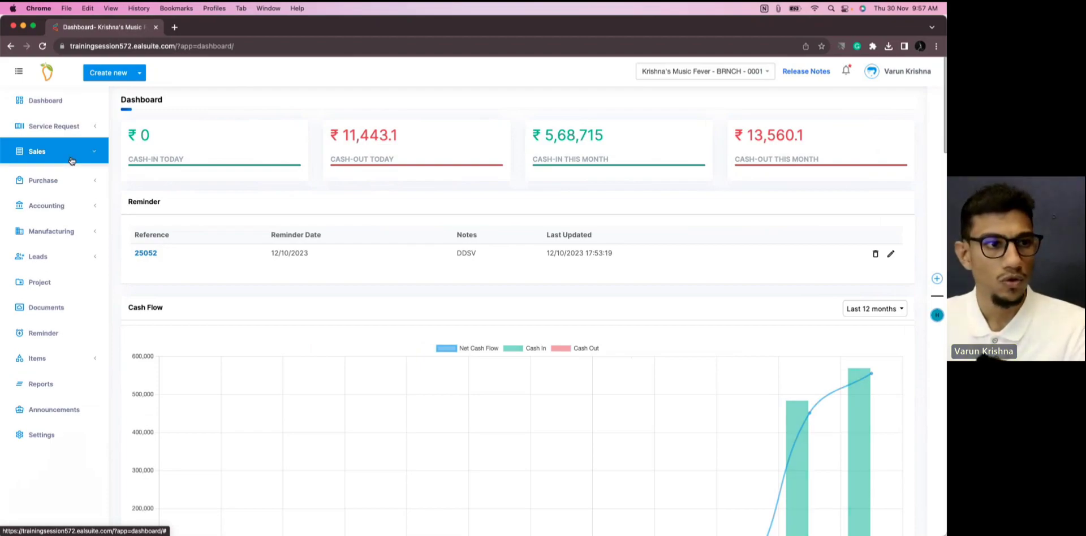
left_click(65, 158)
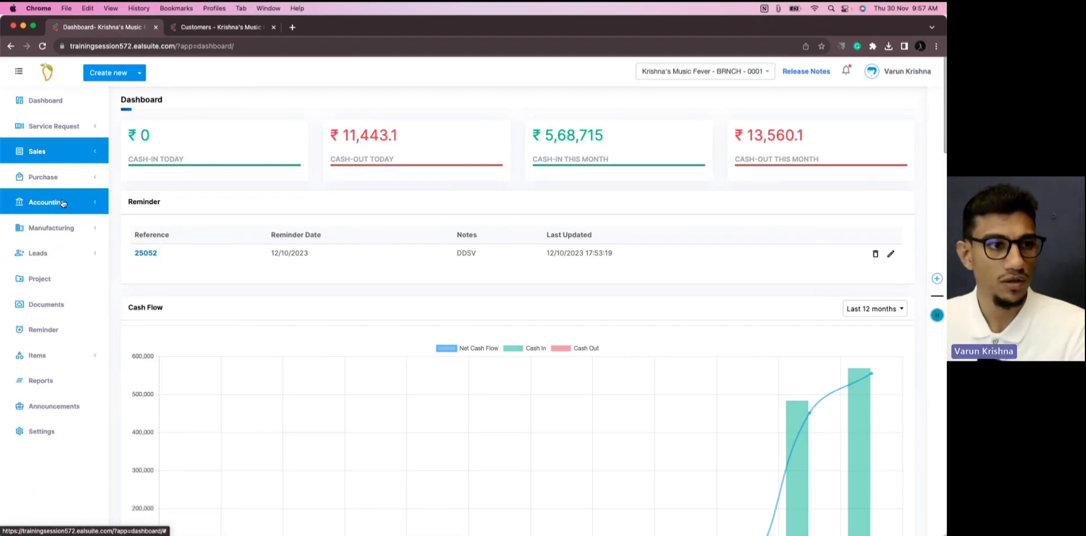
left_click(62, 182)
left_click(61, 201, "super")
left_click(62, 183)
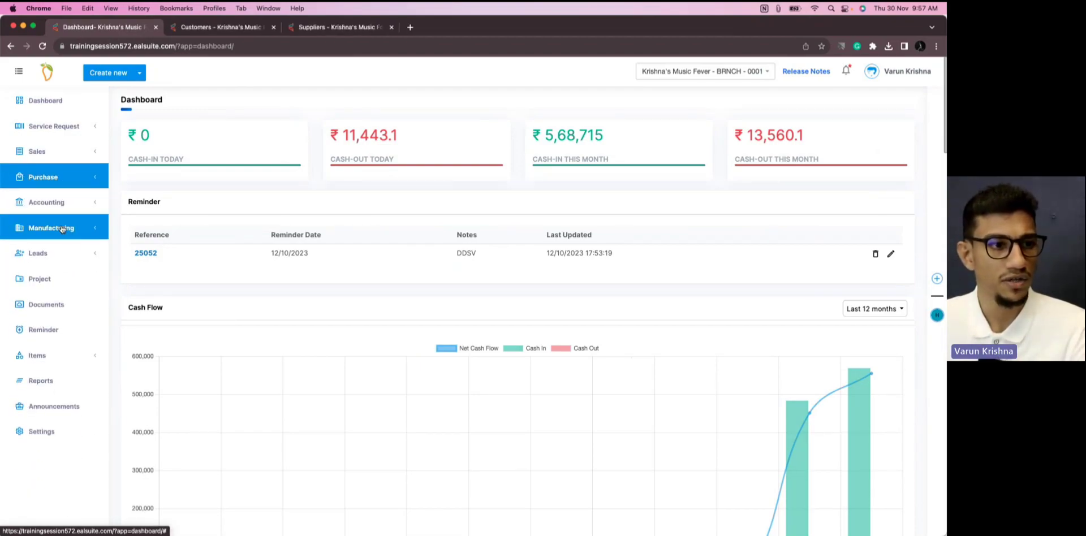
left_click(38, 253)
left_click(57, 272, "super")
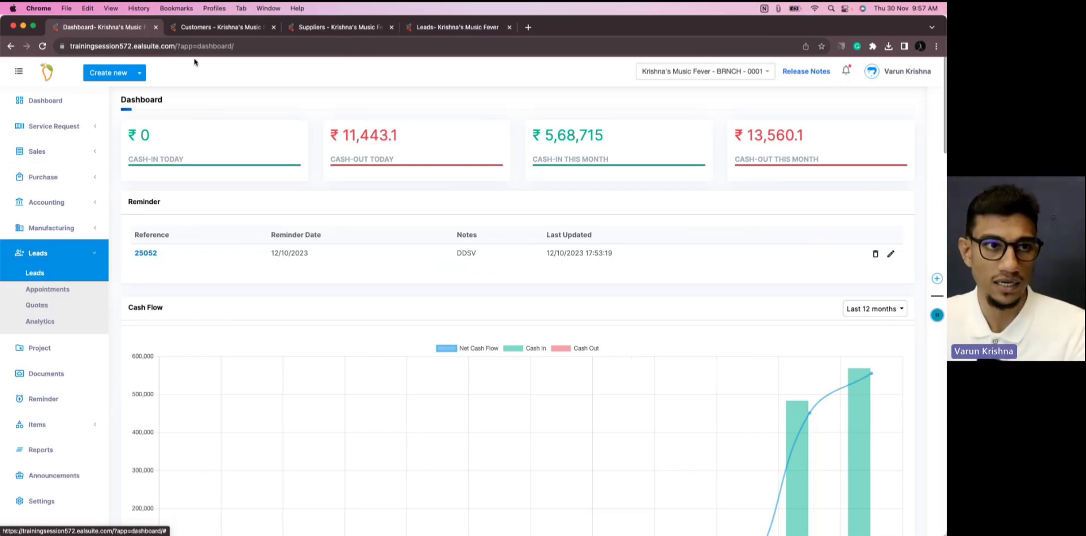
- Check the new button design on a customer's profile, close that tab, and open the first listed supplier's profile
left_click(209, 29)
left_click(167, 306)
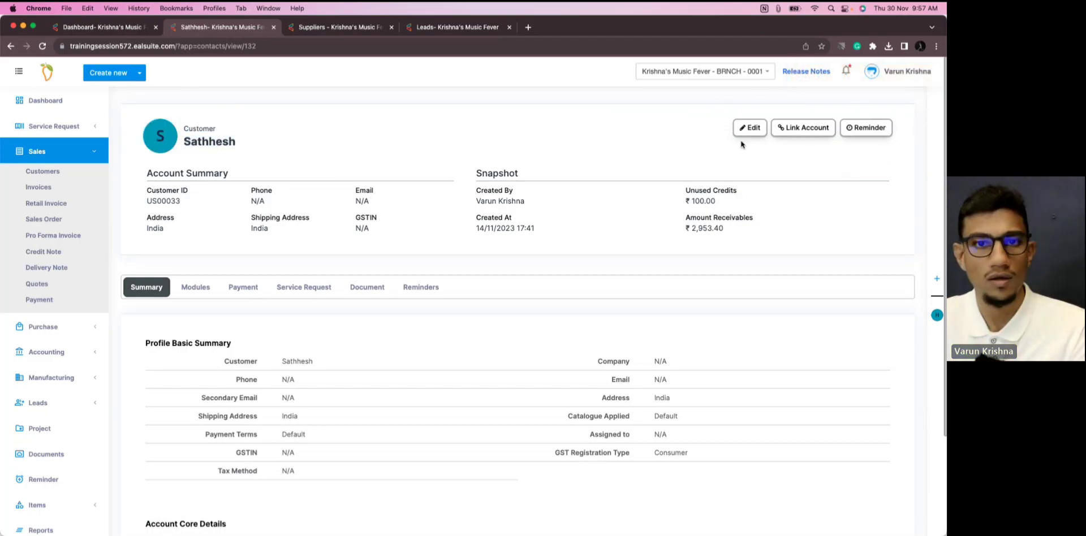
left_click(274, 28)
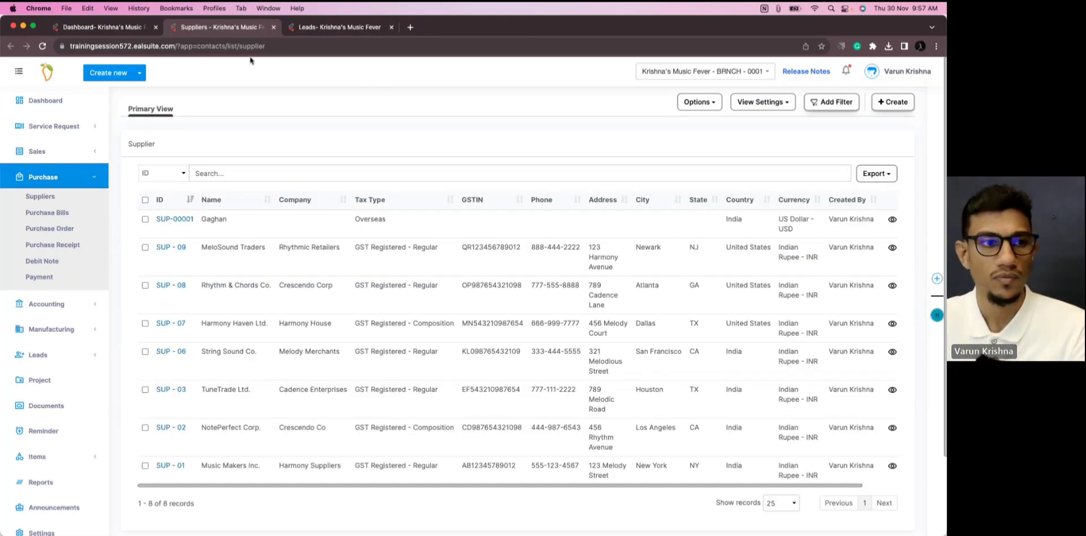
left_click(172, 219)
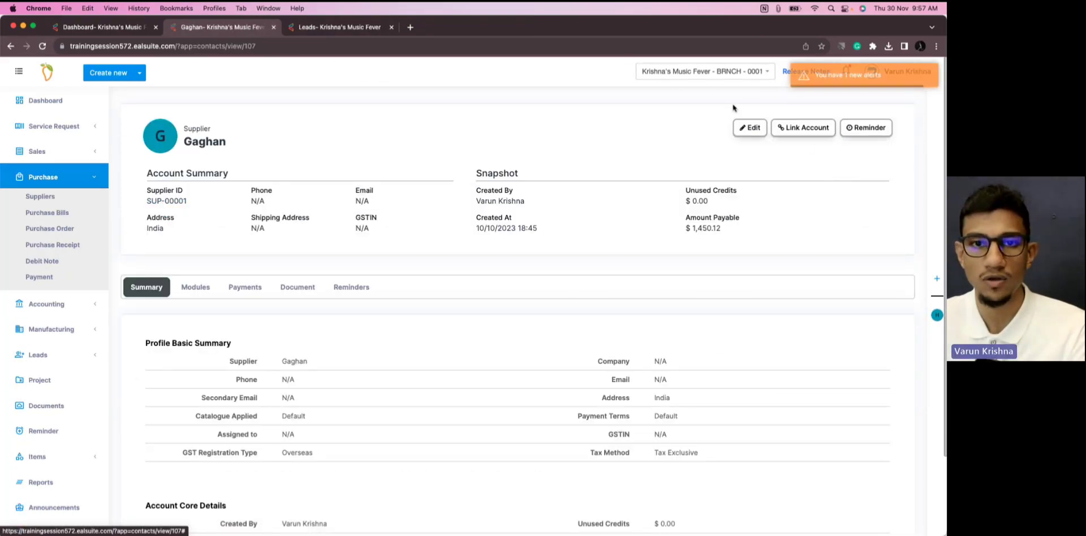
- Close the supplier's profile tab and open the third listed lead's profile to check the new button design
left_click(274, 28)
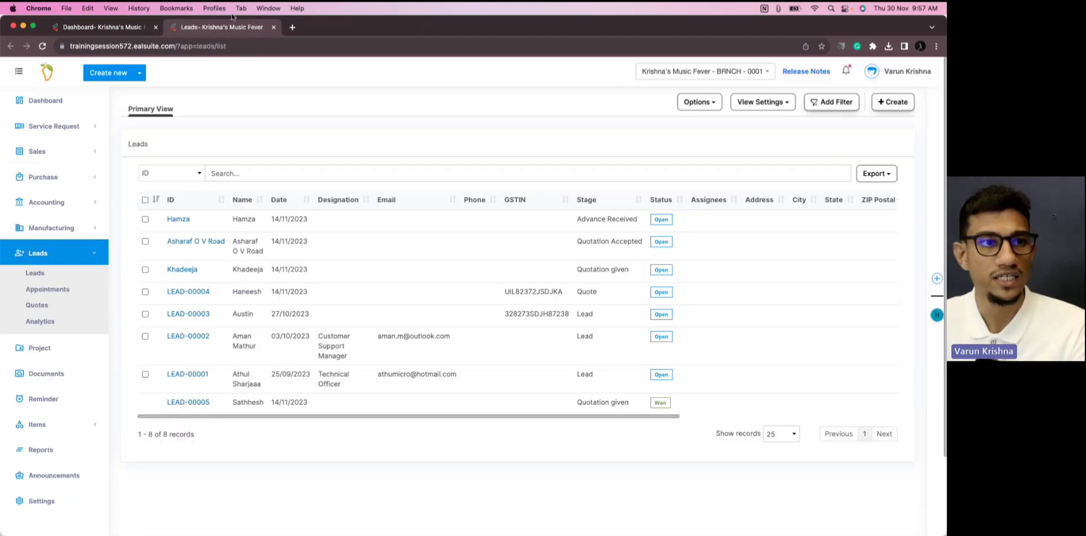
left_click(182, 270)
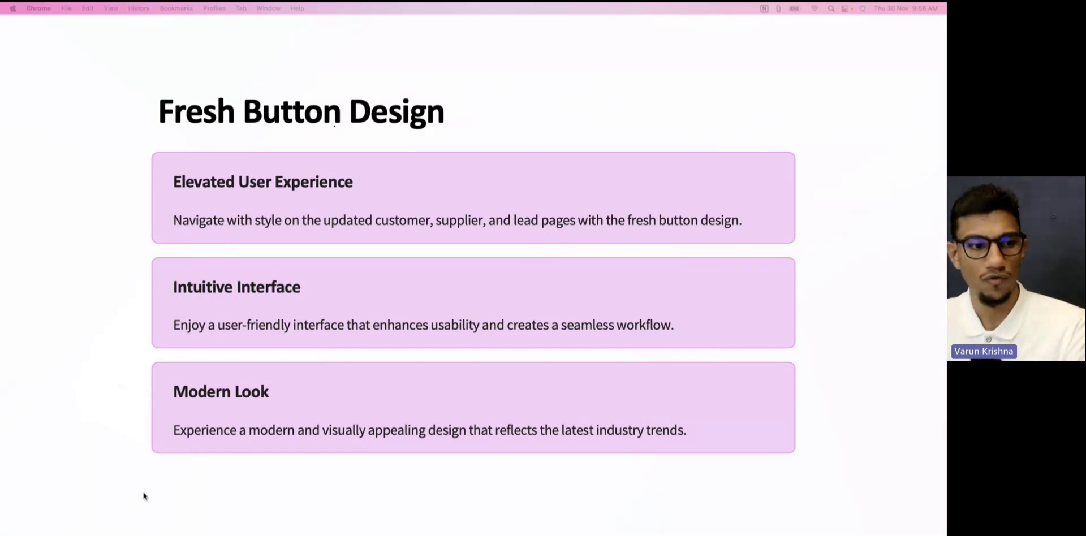
- Advance to the Resolved Issues slide and switch to the EalSuite dashboard in an enlarged browser window
left_click(112, 529)
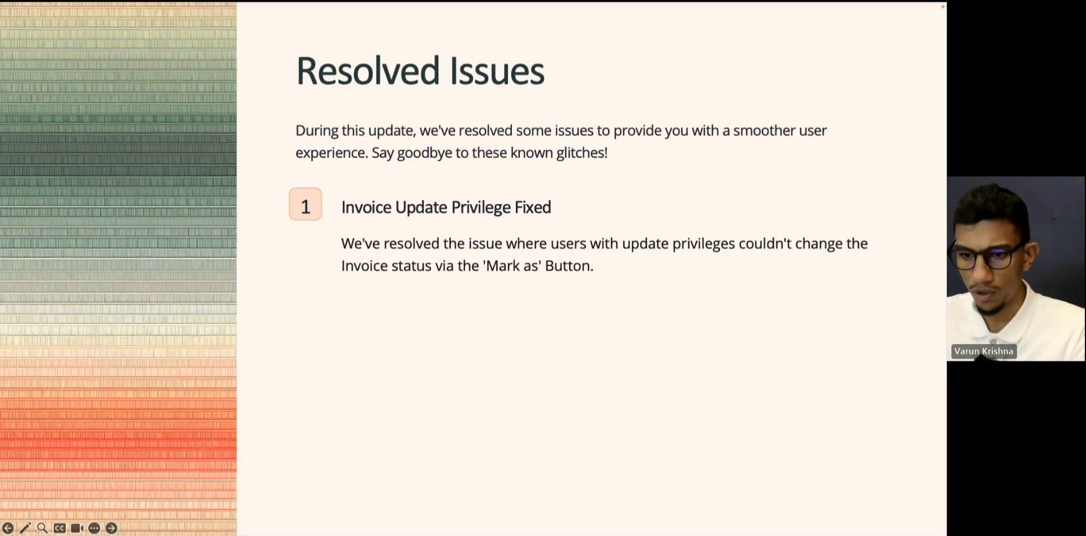
left_click_drag(216, 94, 158, 61)
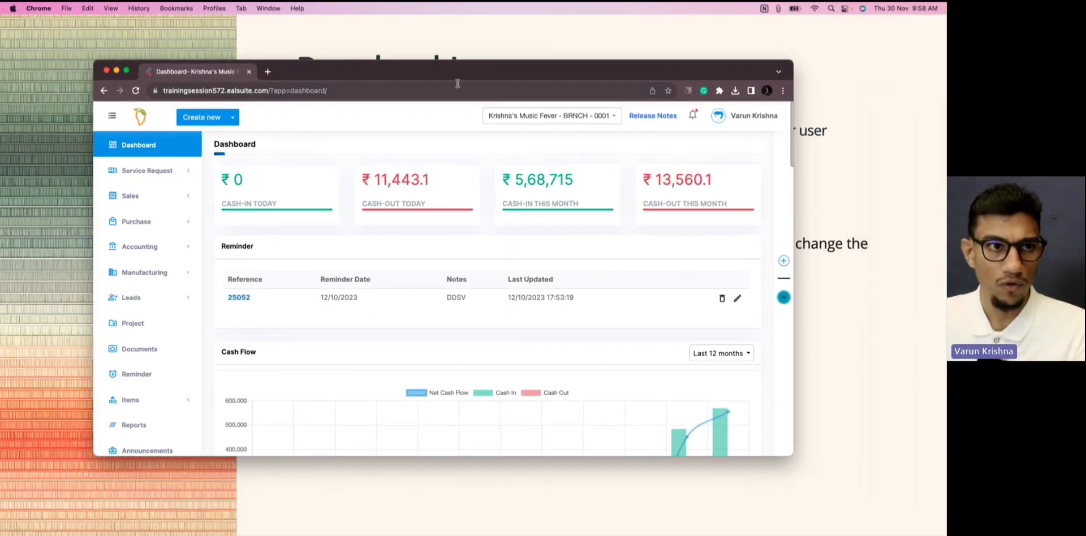
double_click(368, 79)
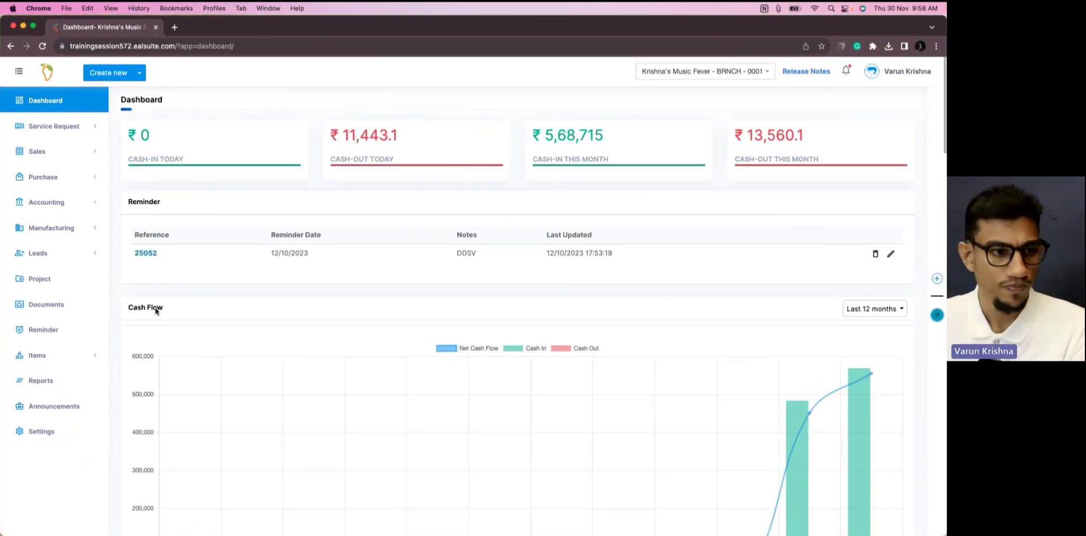
- Open the branch settings in a separate tab and examine the Project Member role's Invoices privileges, returning to the roles list
left_click(67, 431, "super")
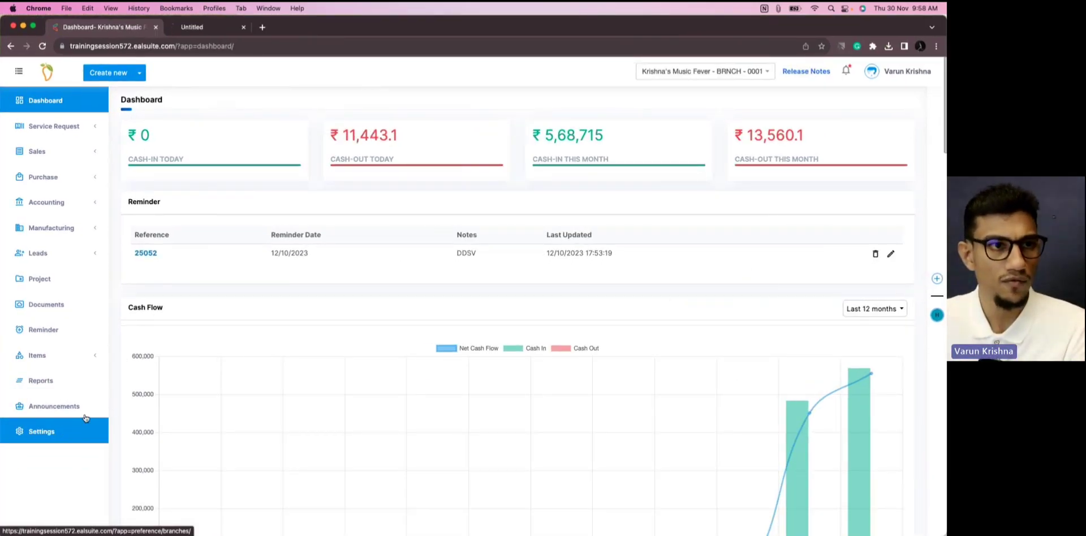
left_click(206, 33)
left_click(169, 181)
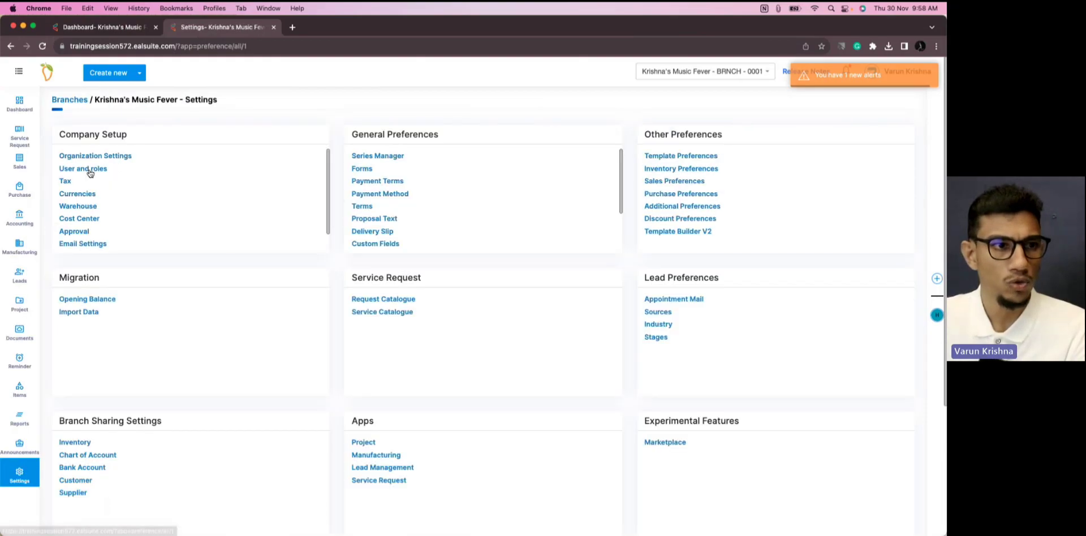
left_click(84, 168)
left_click(185, 140)
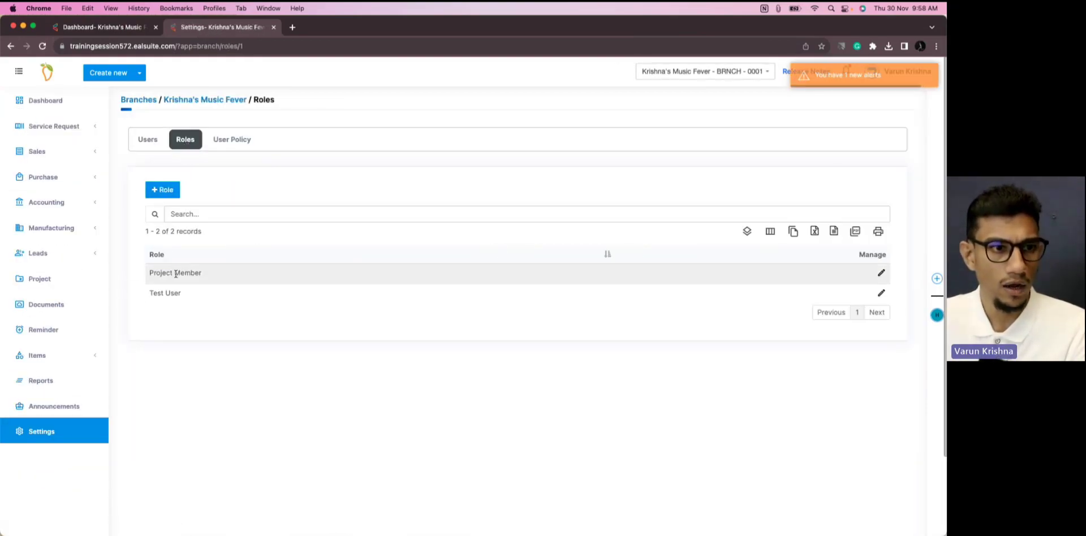
left_click(880, 276)
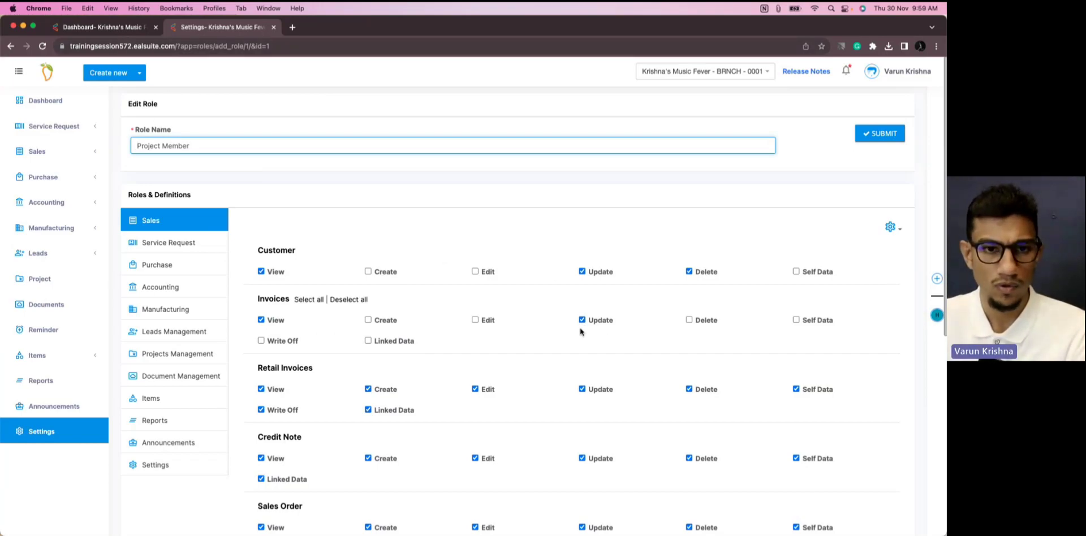
left_click(17, 48)
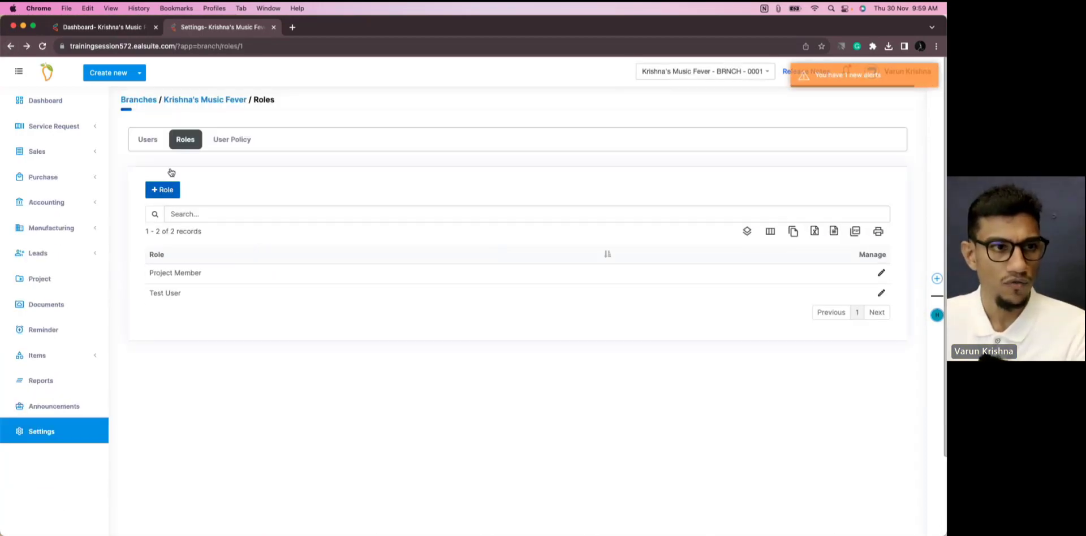
- Open the branch's user list and copy the e-mail address of the first user with the Project Member role
left_click(147, 147)
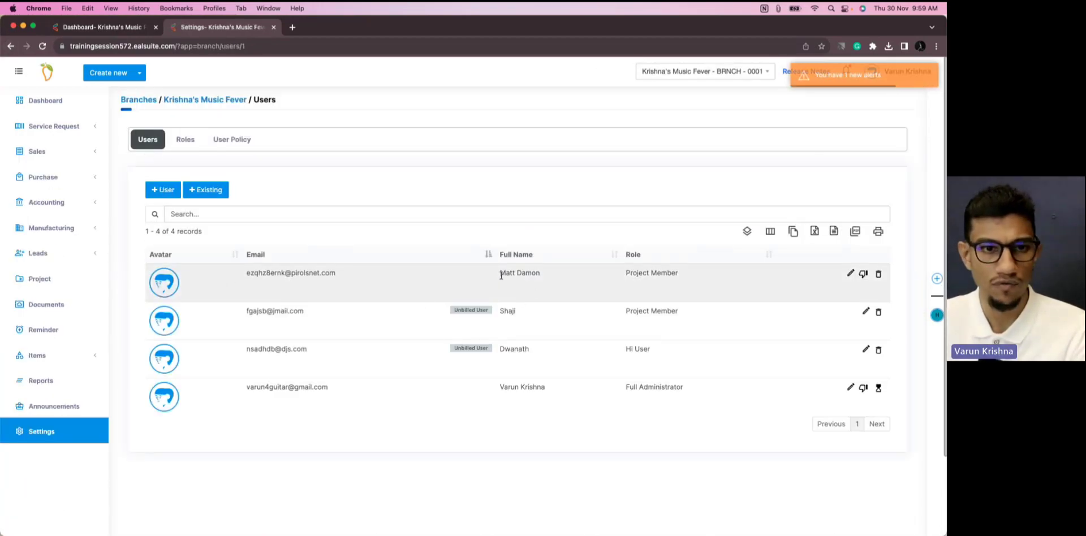
left_click_drag(337, 274, 245, 273)
key("super+c")
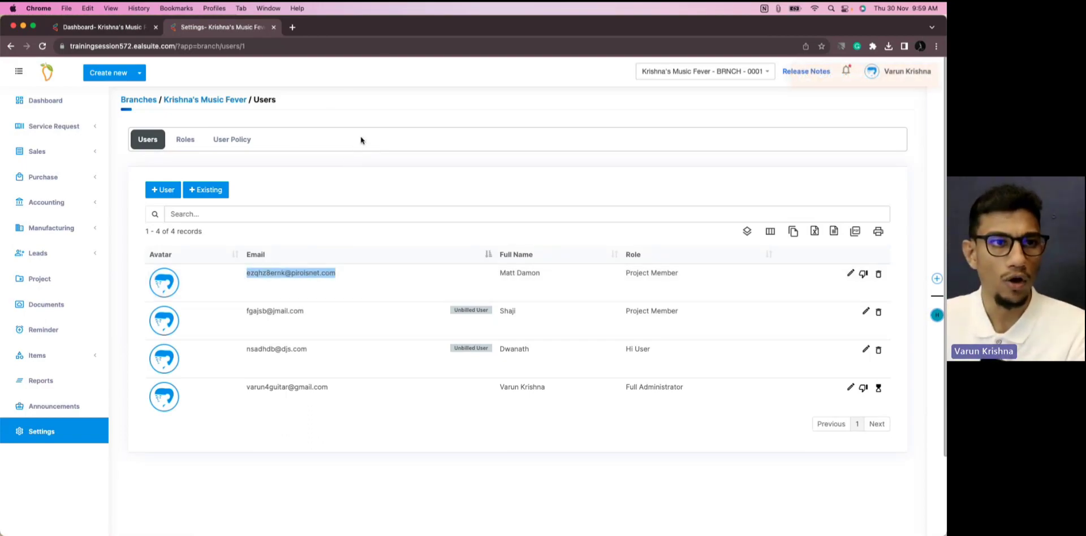
- Open the site in a temporary SessionBox session and sign in with the copied e-mail address and the account password
right_click(372, 105)
mouse_move(429, 238)
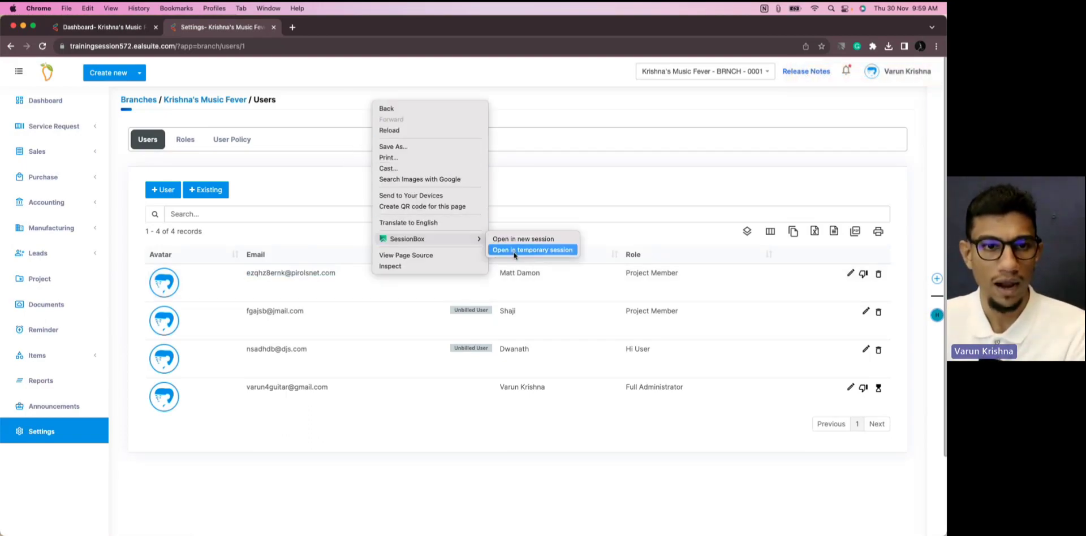
left_click(512, 253)
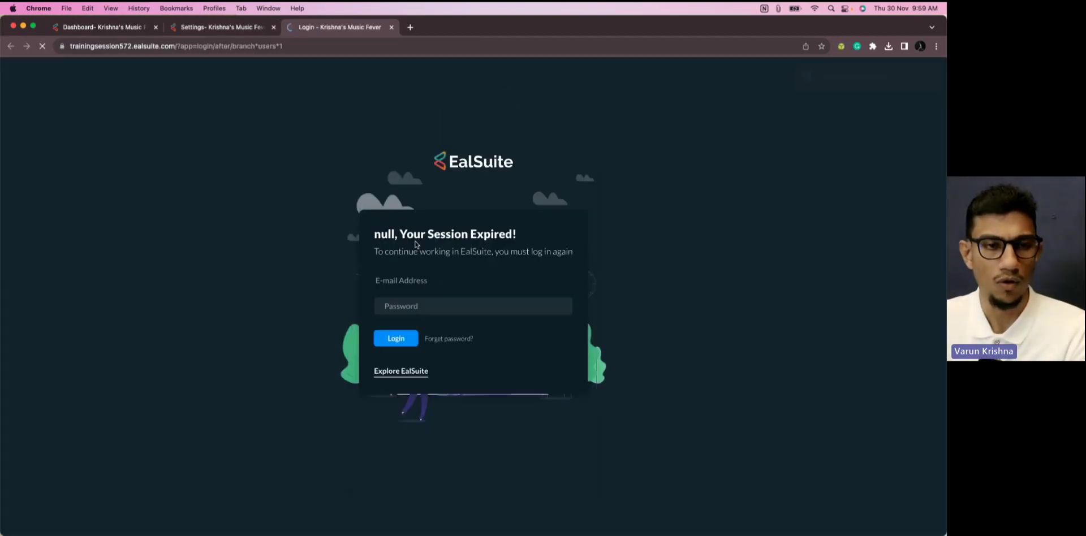
key("super+v")
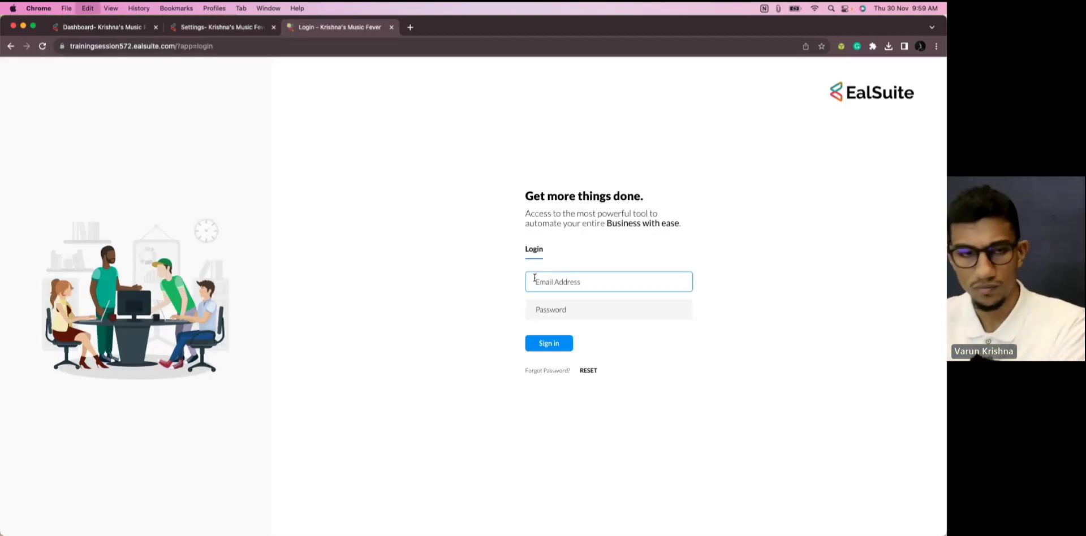
left_click(545, 307)
left_click(573, 306)
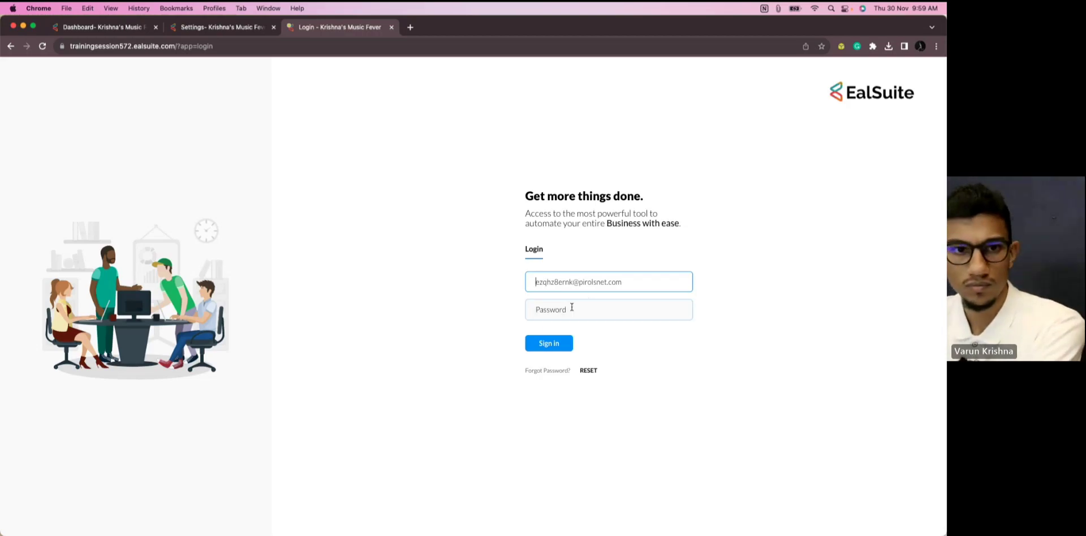
type("•••••••")
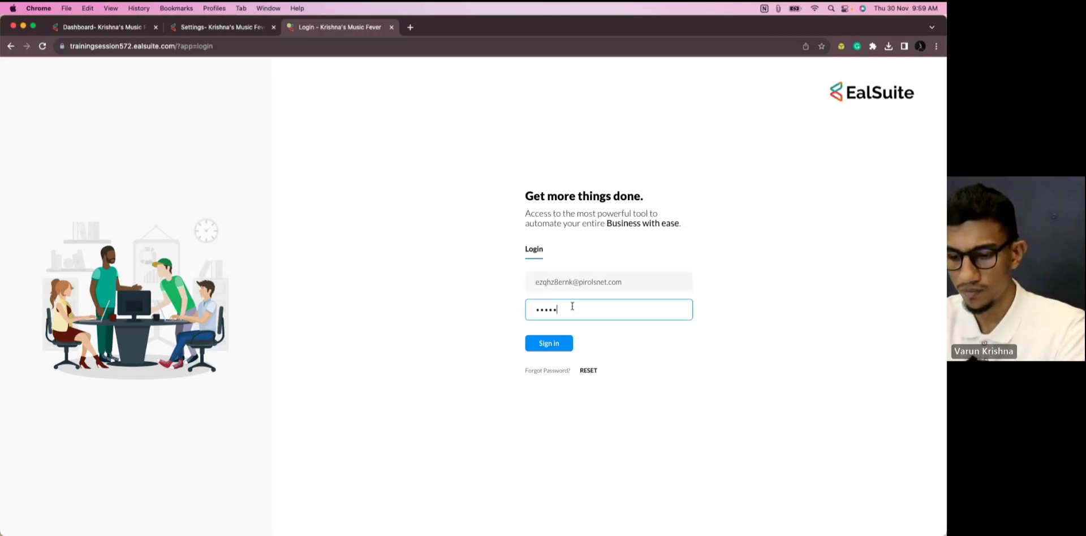
type("•")
left_click(558, 345)
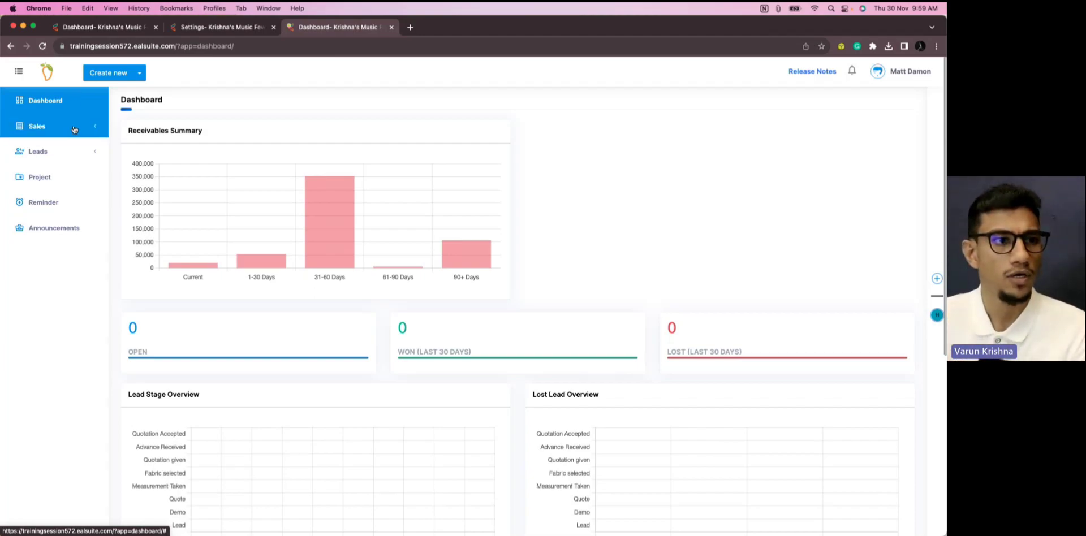
- Open the first listed sales invoice in a separate tab and check its Mark As status options
left_click(74, 129)
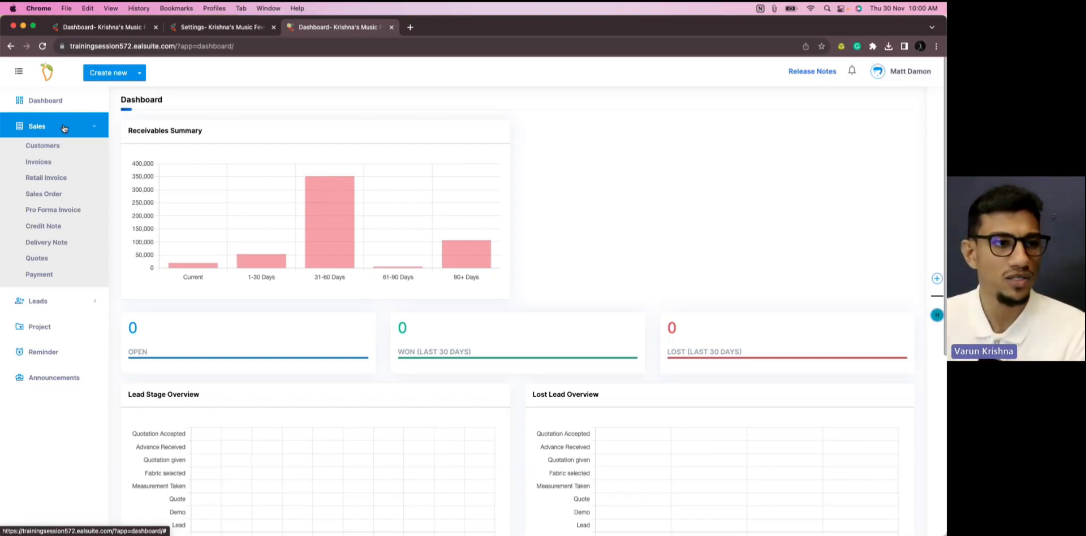
left_click(67, 168)
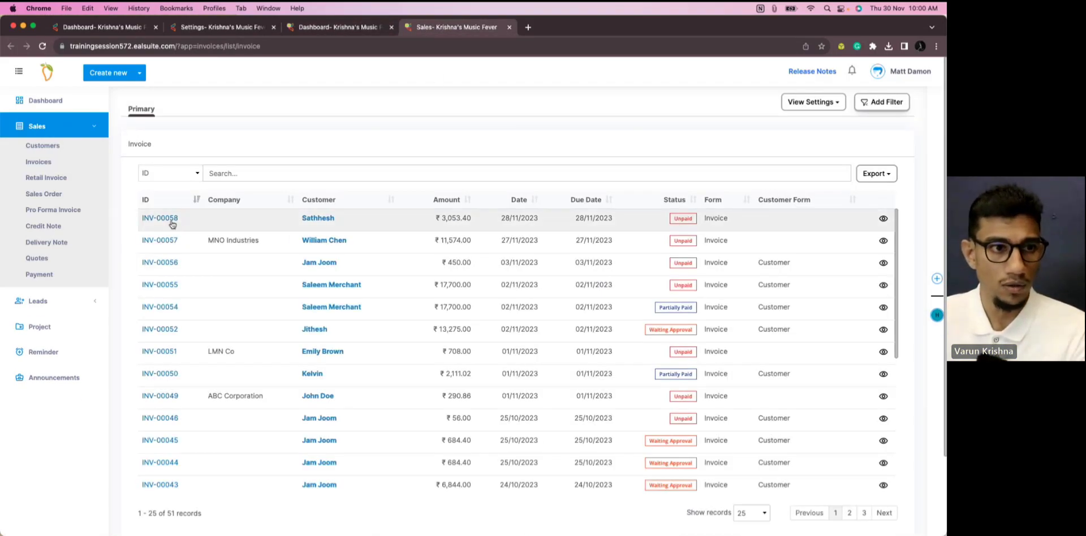
left_click(172, 221)
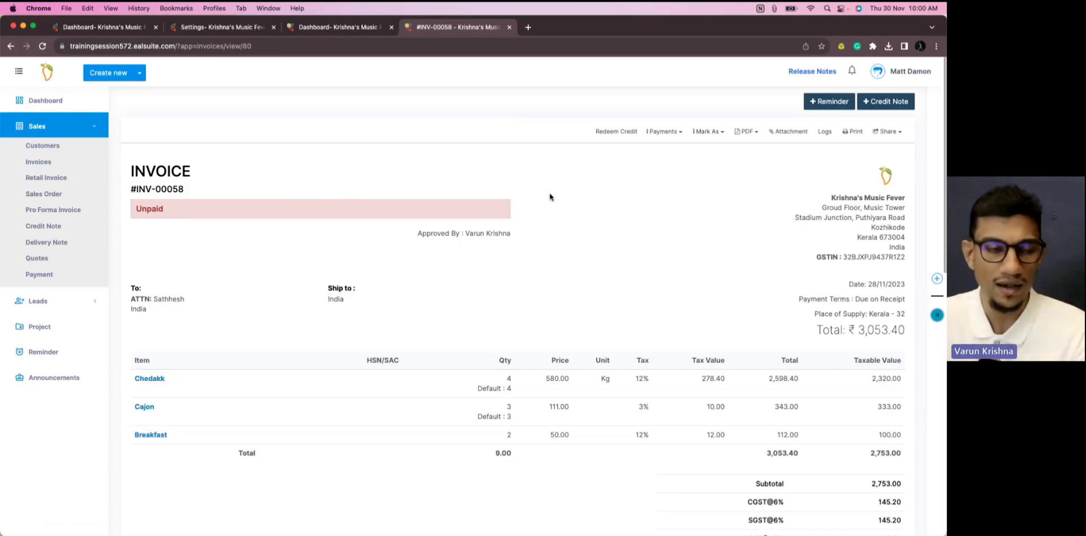
left_click(719, 133)
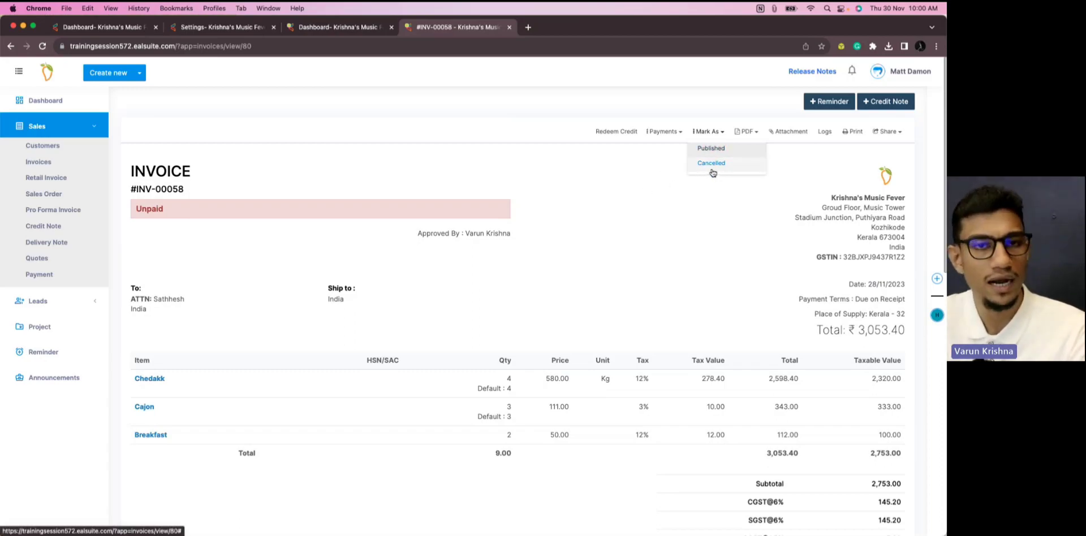
- Remove the Invoices Update privilege from the Project Member role, save it, and reload the invoice in the temporary session
left_click(227, 28)
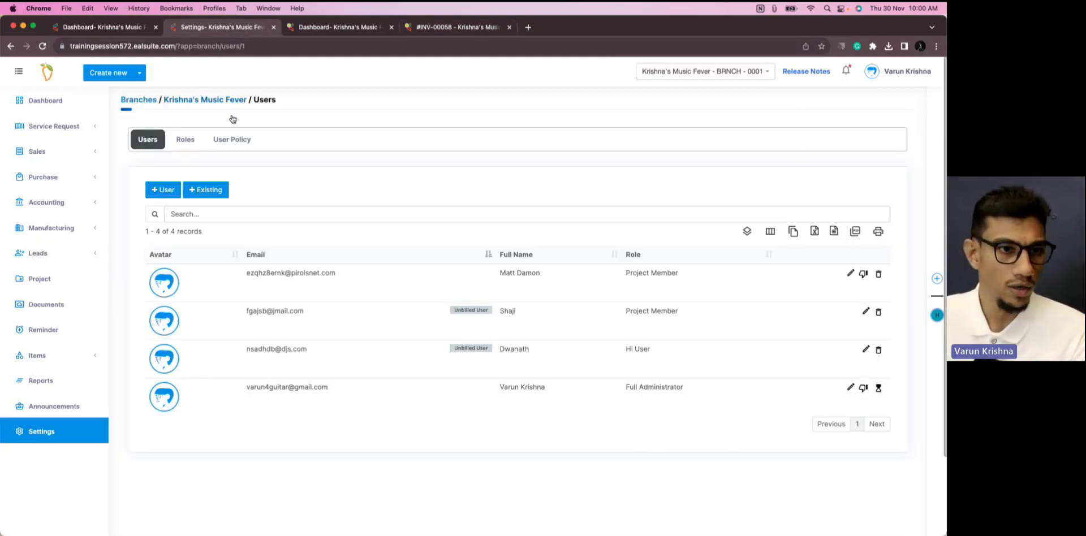
left_click(185, 142)
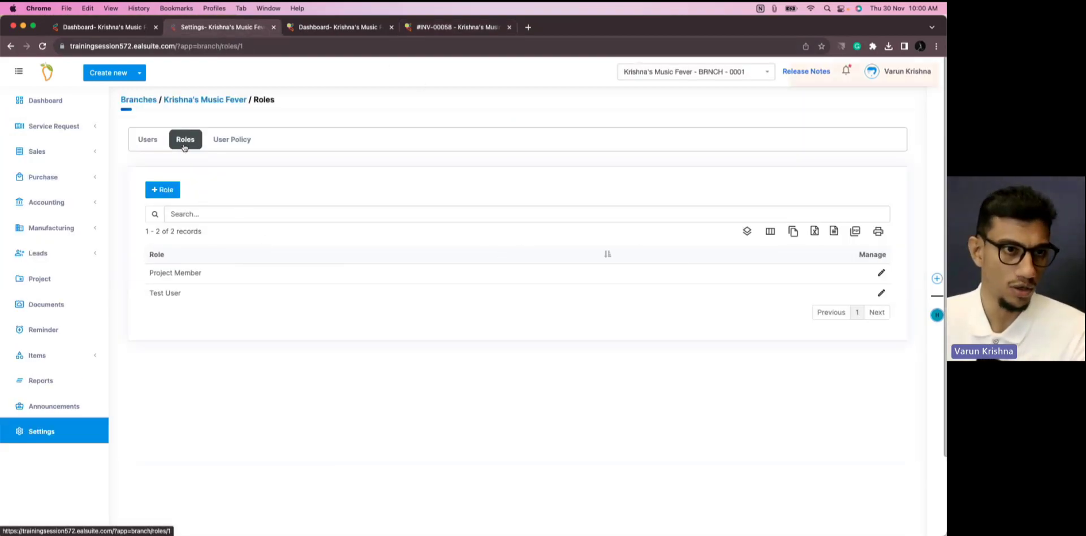
left_click(881, 272)
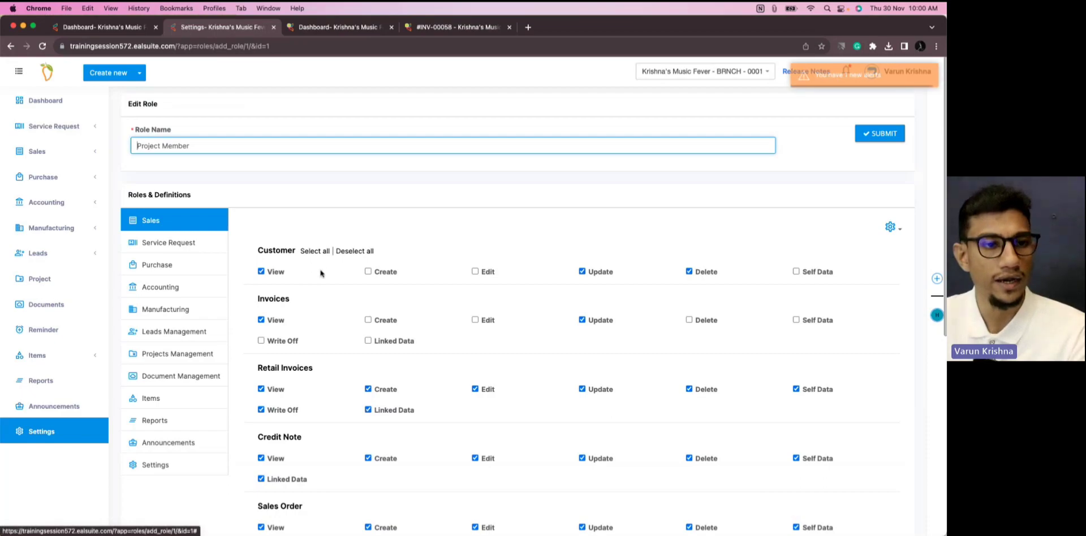
left_click(582, 320)
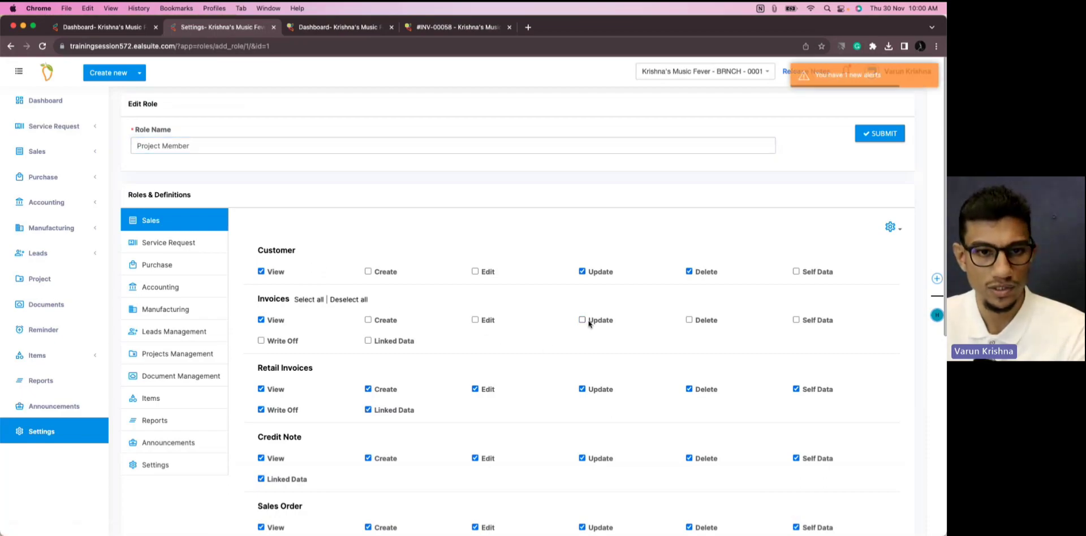
left_click(881, 142)
left_click(424, 34)
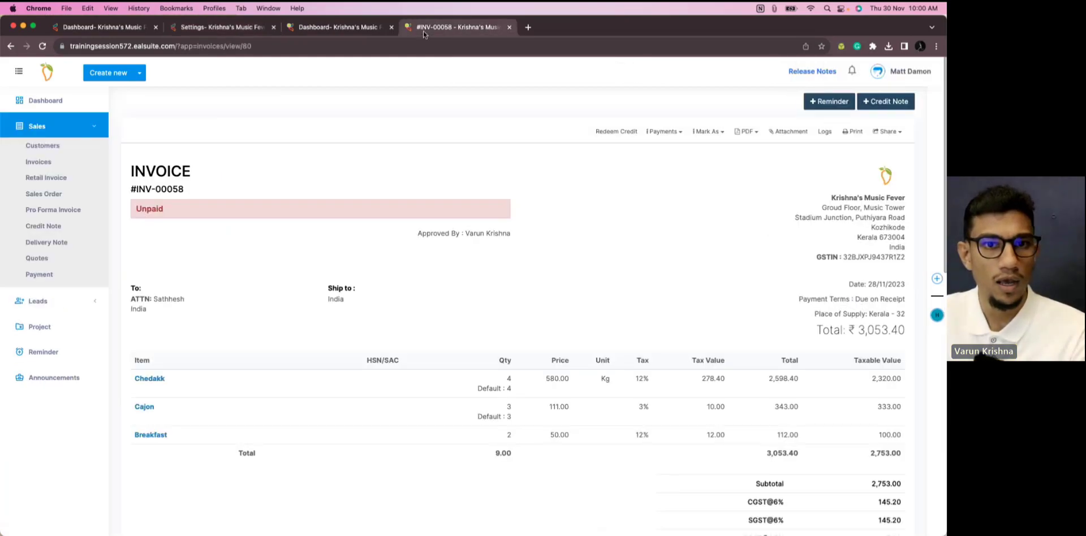
left_click(43, 47)
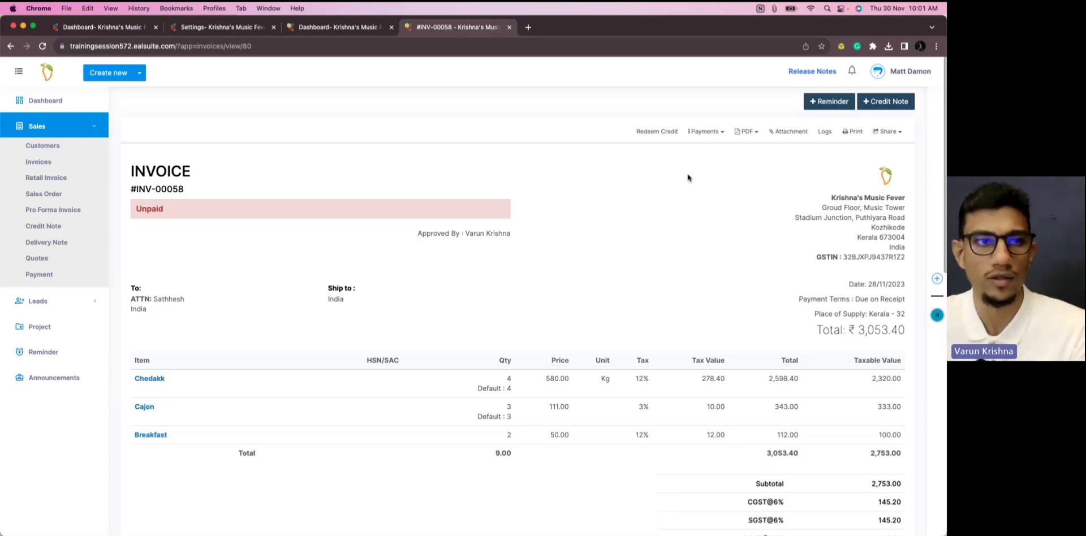
- Grant the Invoices Update privilege back to the Project Member role and submit the change
left_click(216, 28)
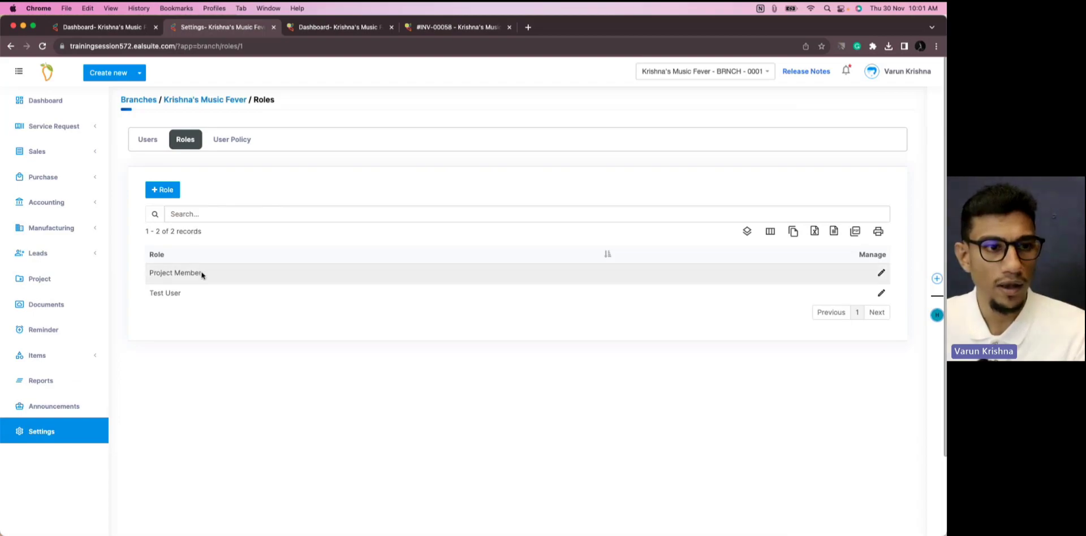
left_click(876, 274)
left_click(588, 322)
left_click(880, 133)
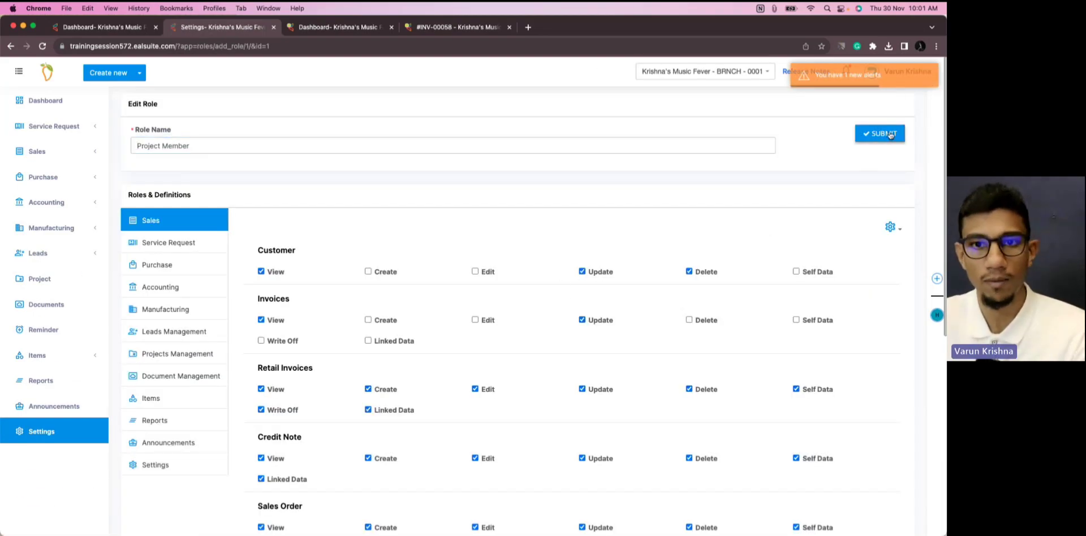
- Reload the invoice in the Project Member's session and mark it as Cancelled, confirming the change
left_click(447, 27)
key("super+r")
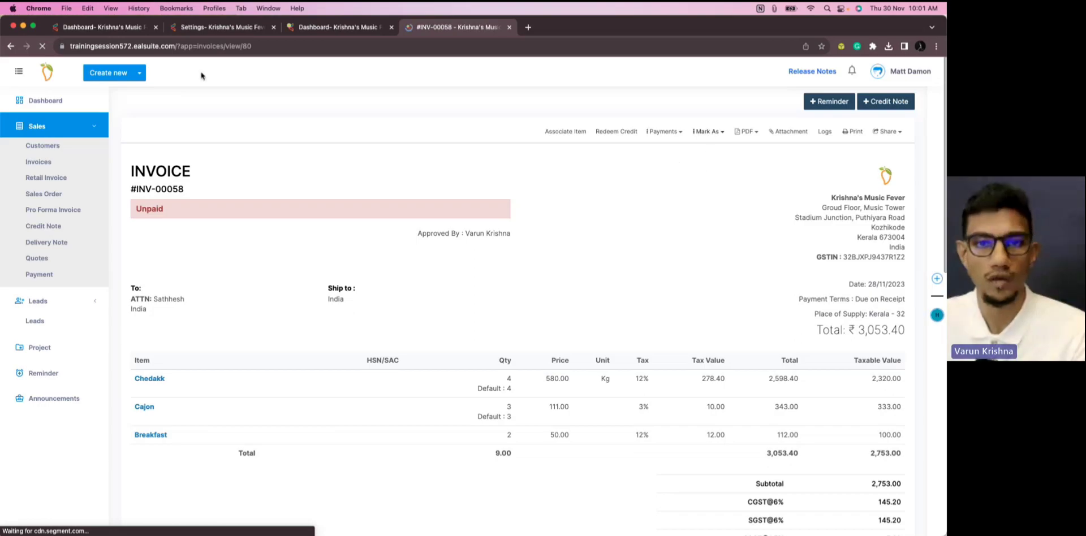
left_click(721, 137)
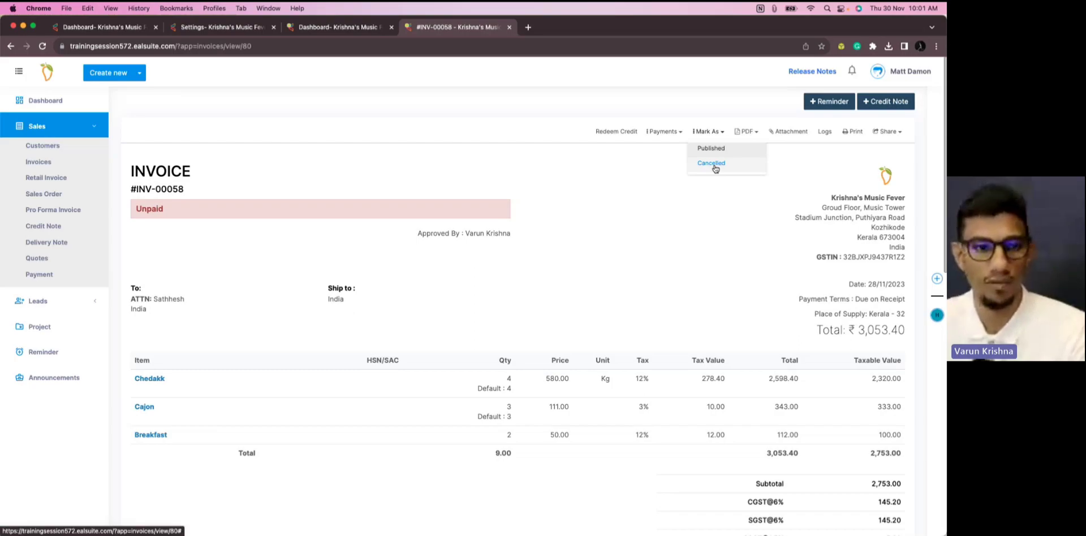
left_click(714, 165)
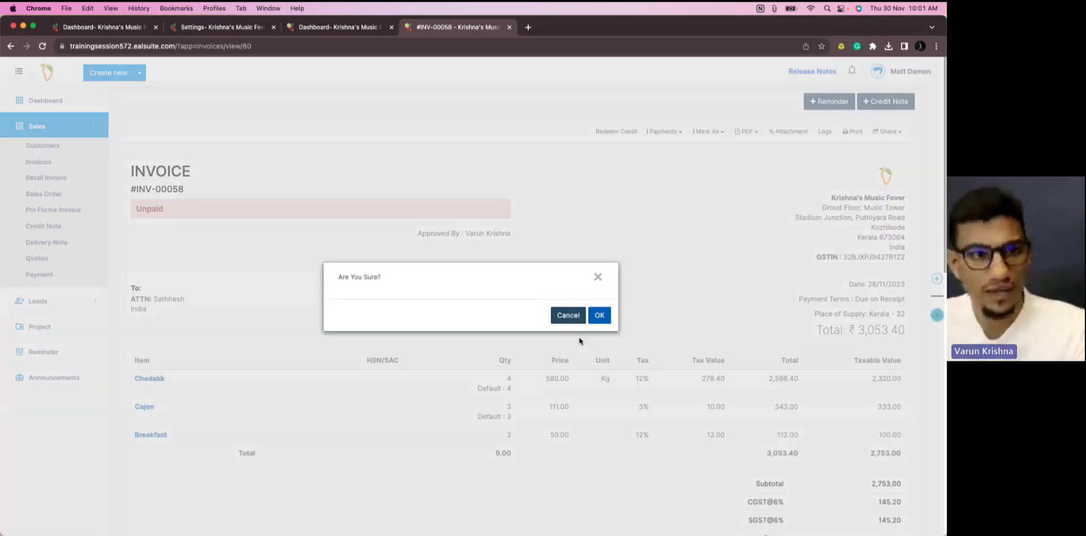
left_click(601, 321)
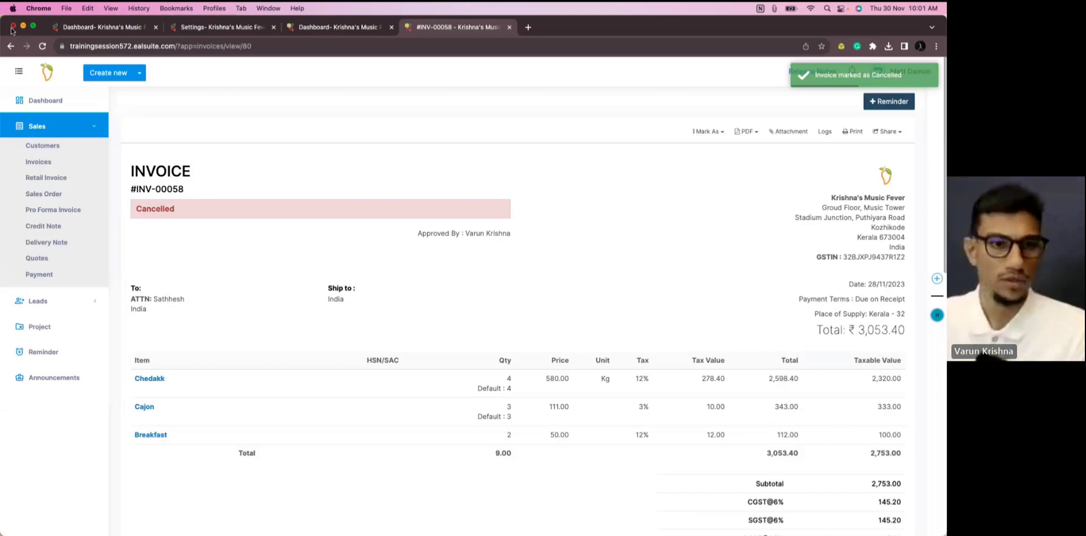
- Close the browser window and advance the presentation to the Questions and Answers slide
left_click(12, 26)
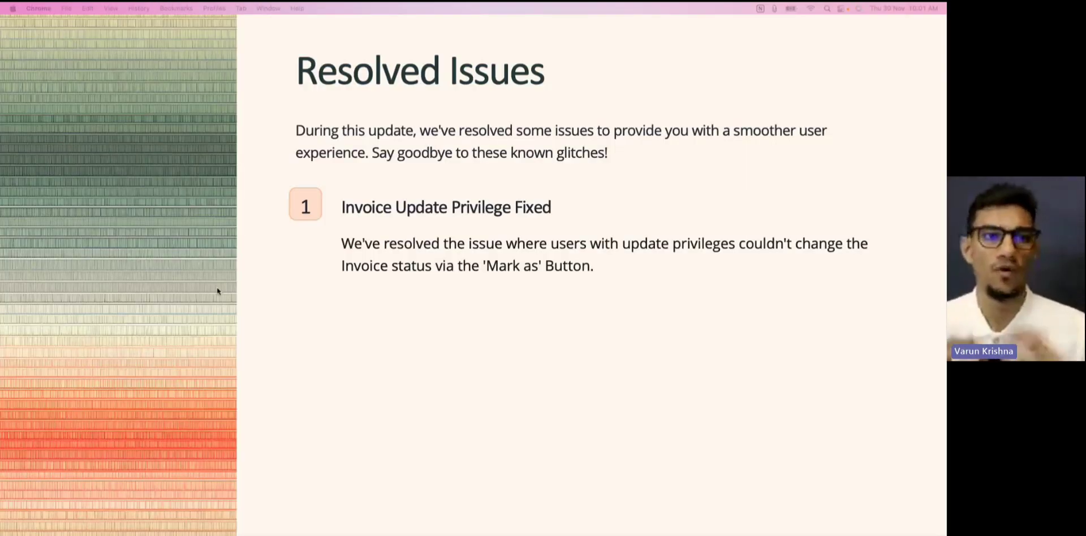
left_click(111, 527)
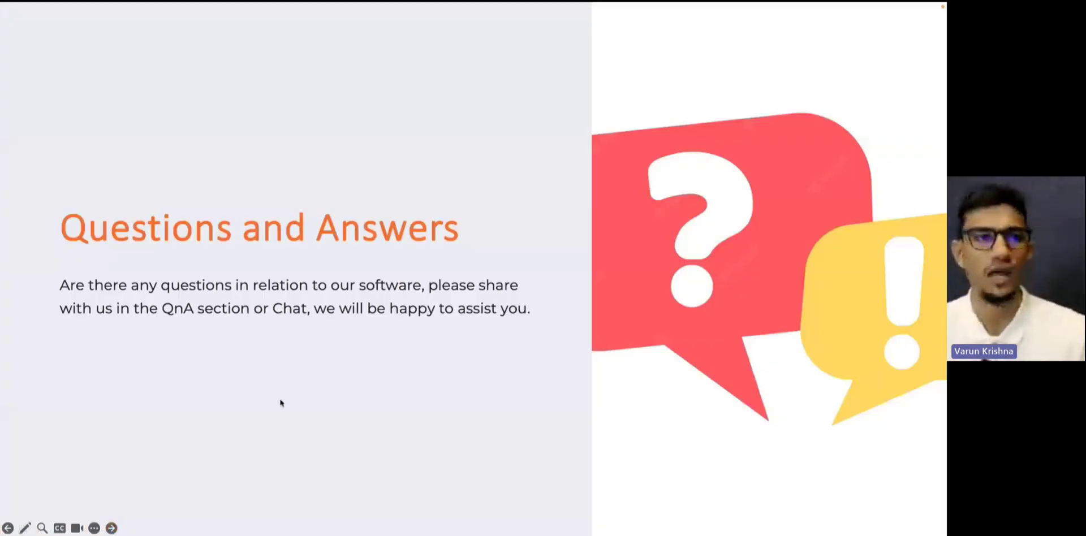